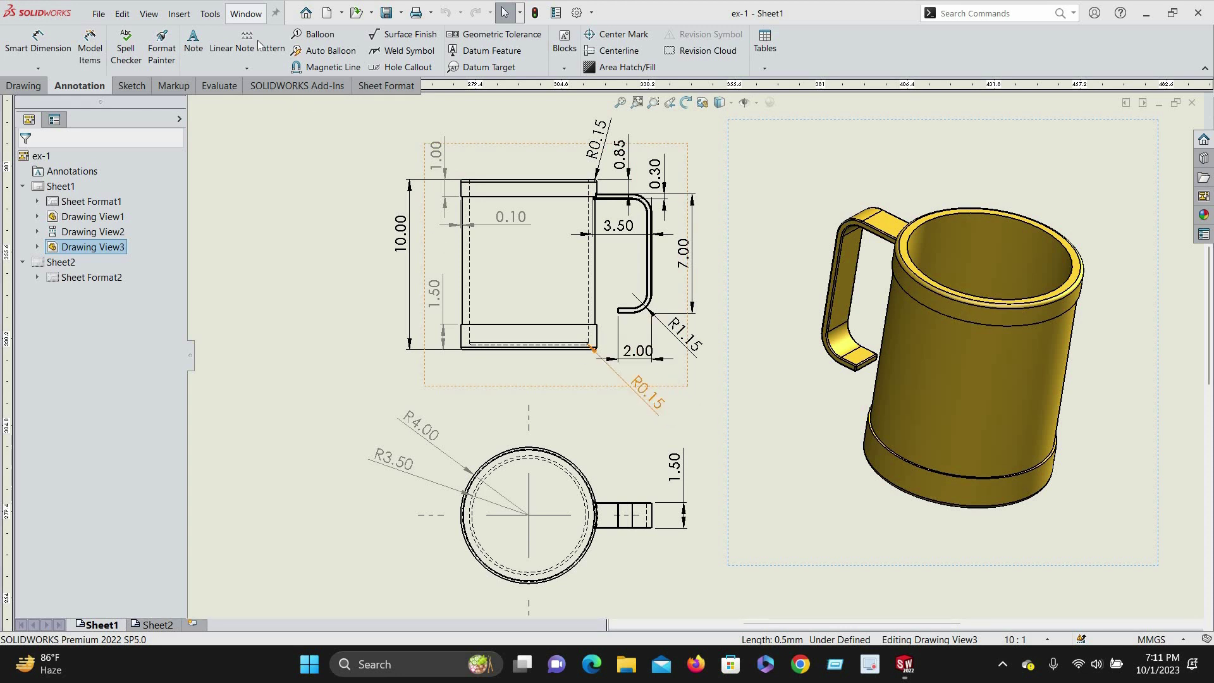
# Create a new part document and set its unit system to MMGS.
pyautogui.click(99, 14)
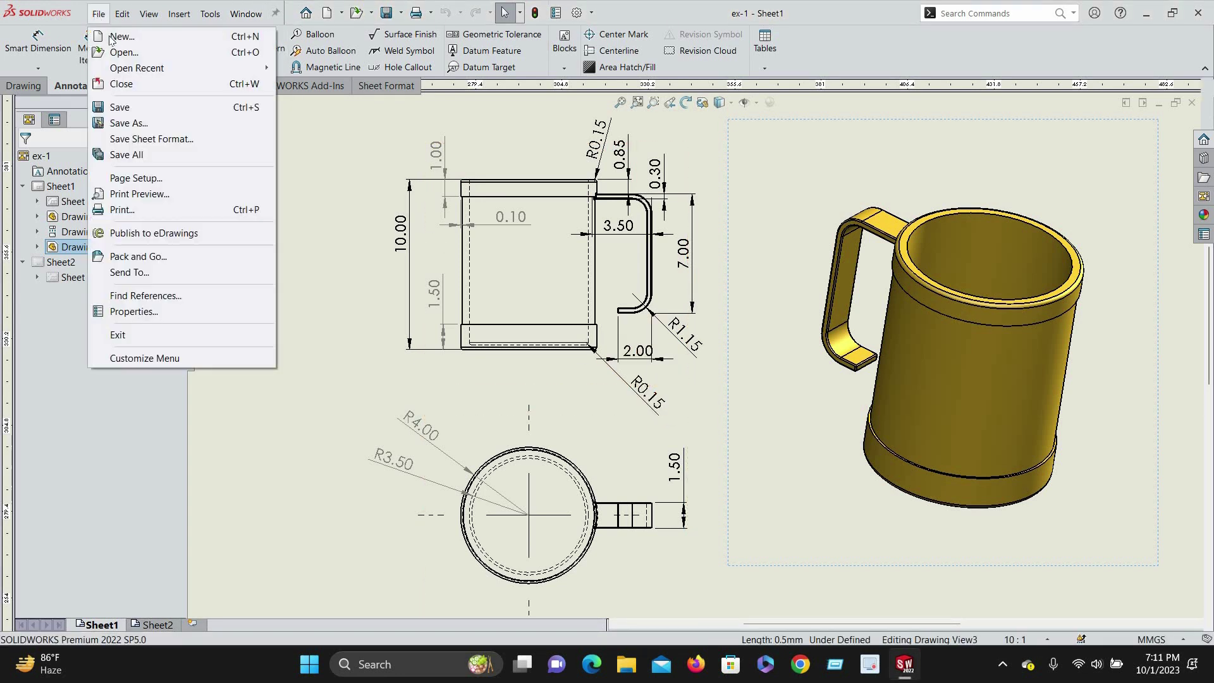
pyautogui.click(111, 38)
pyautogui.click(686, 492)
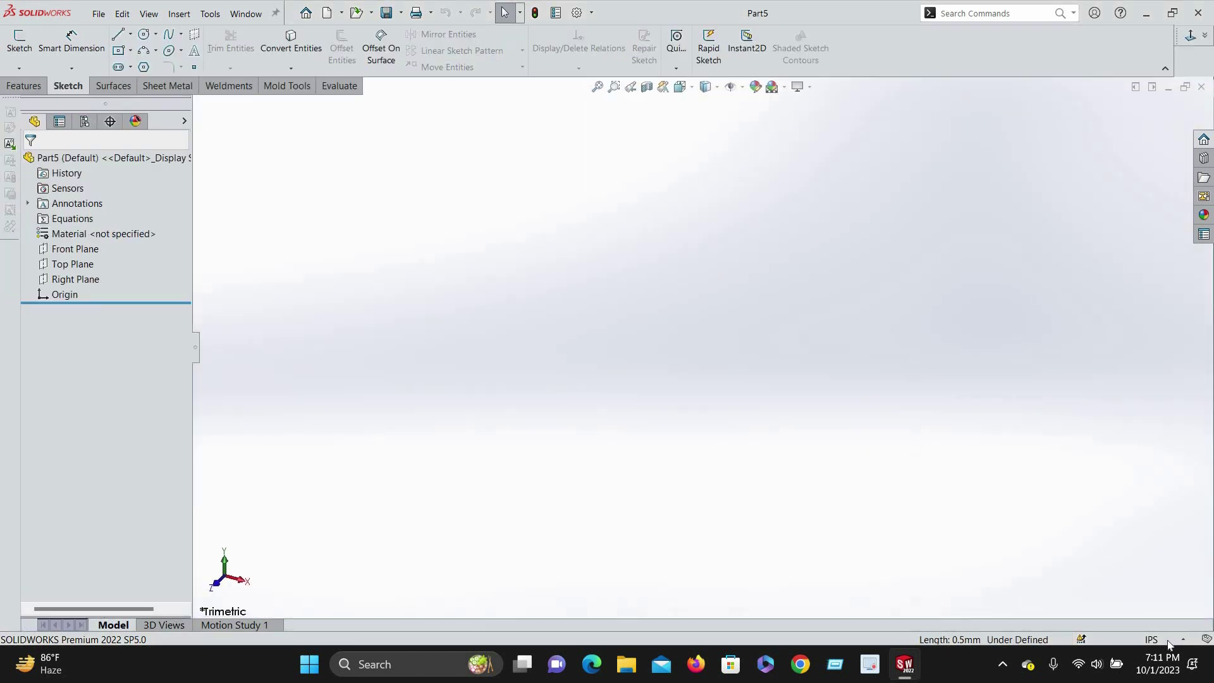
pyautogui.click(1169, 640)
pyautogui.click(1073, 578)
# Sketch a closed L-shaped profile on the Top Plane starting at the origin, about 79 mm wide and 89 mm tall.
pyautogui.click(93, 261)
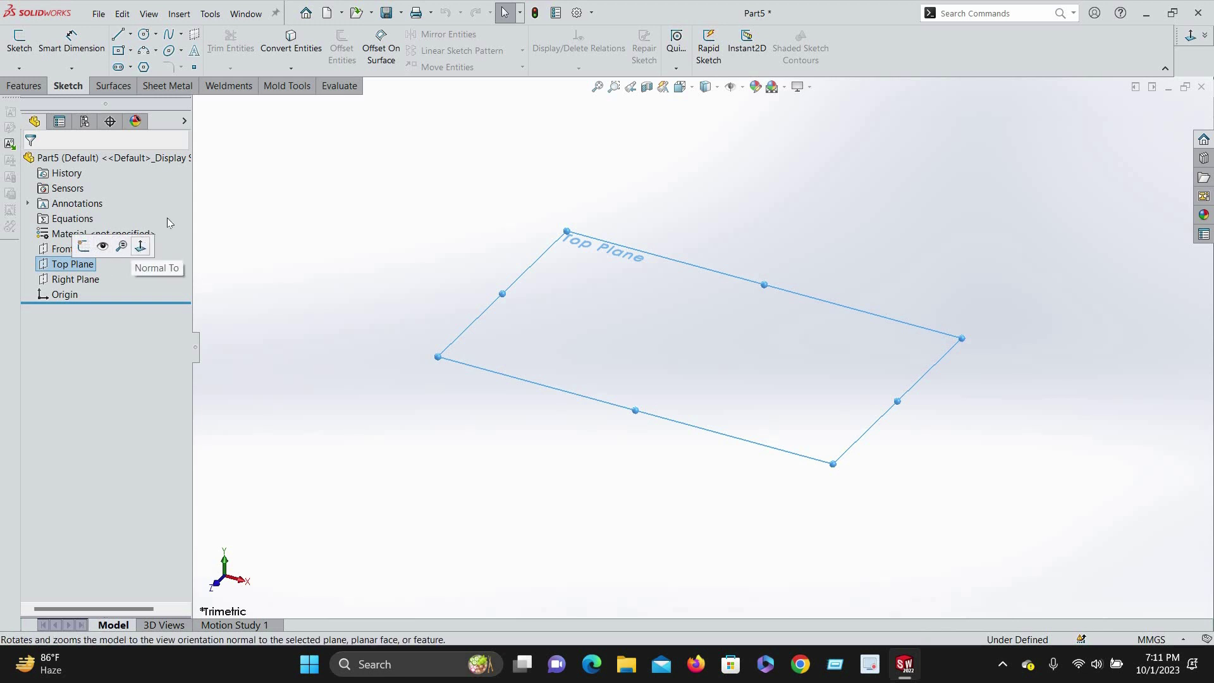
pyautogui.click(120, 244)
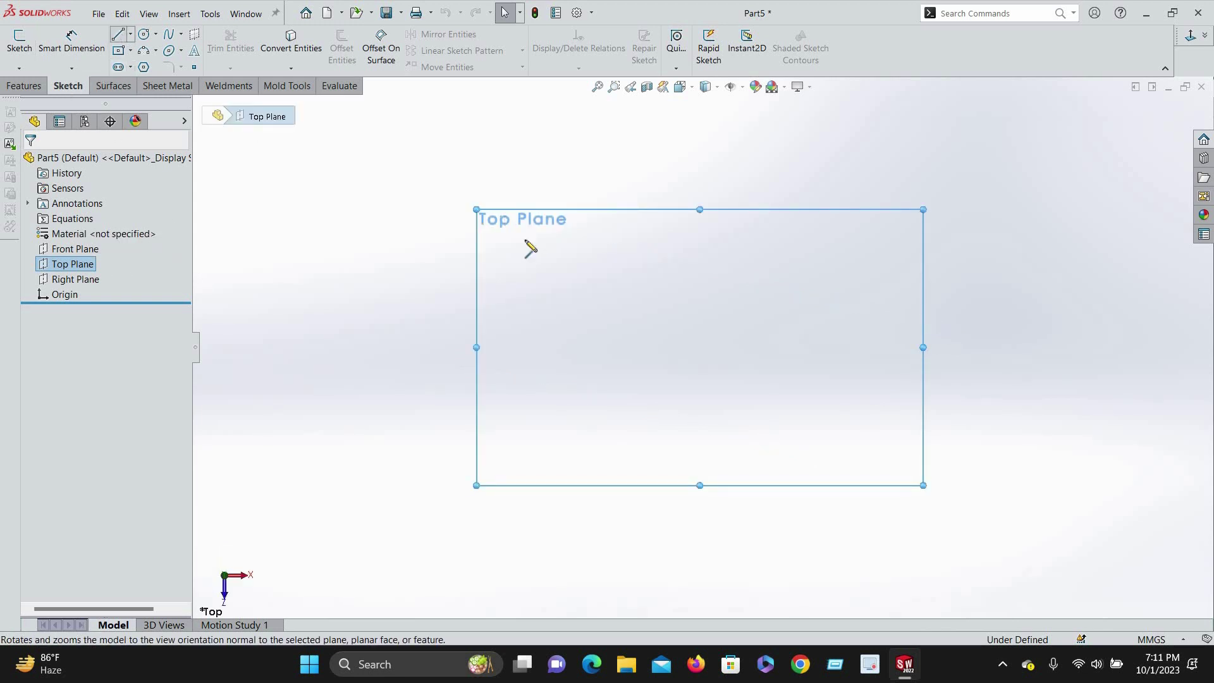
pyautogui.click(700, 347)
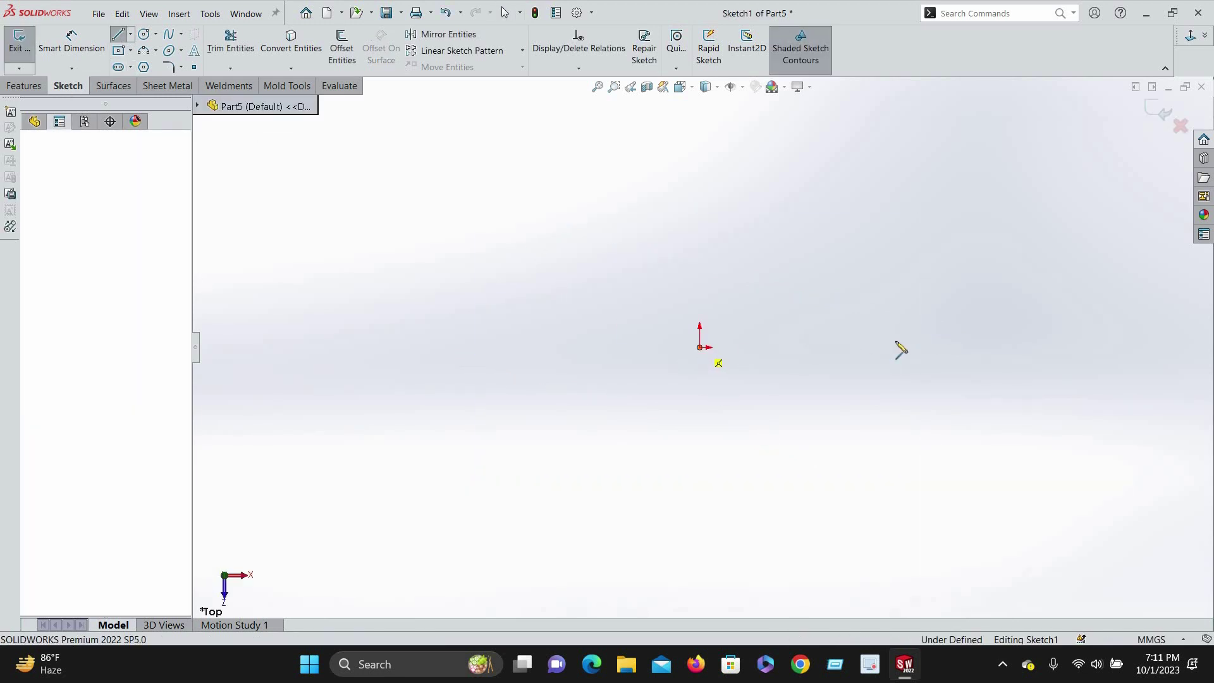
pyautogui.click(899, 347)
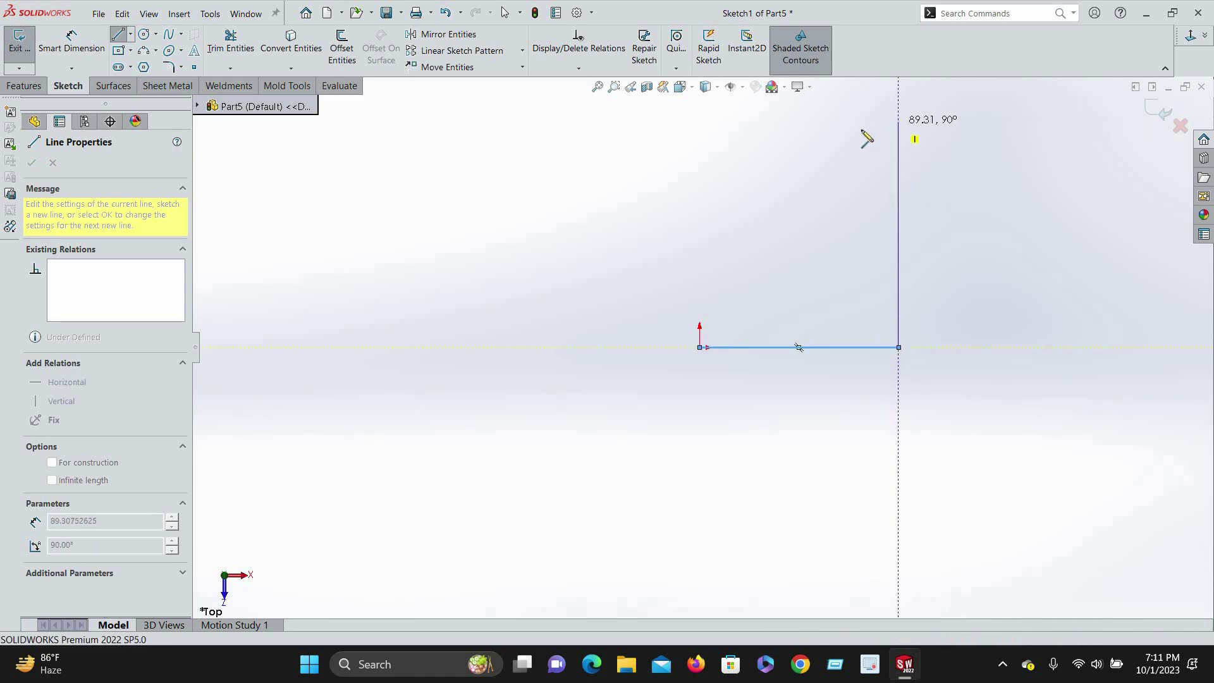
pyautogui.click(898, 123)
pyautogui.click(858, 123)
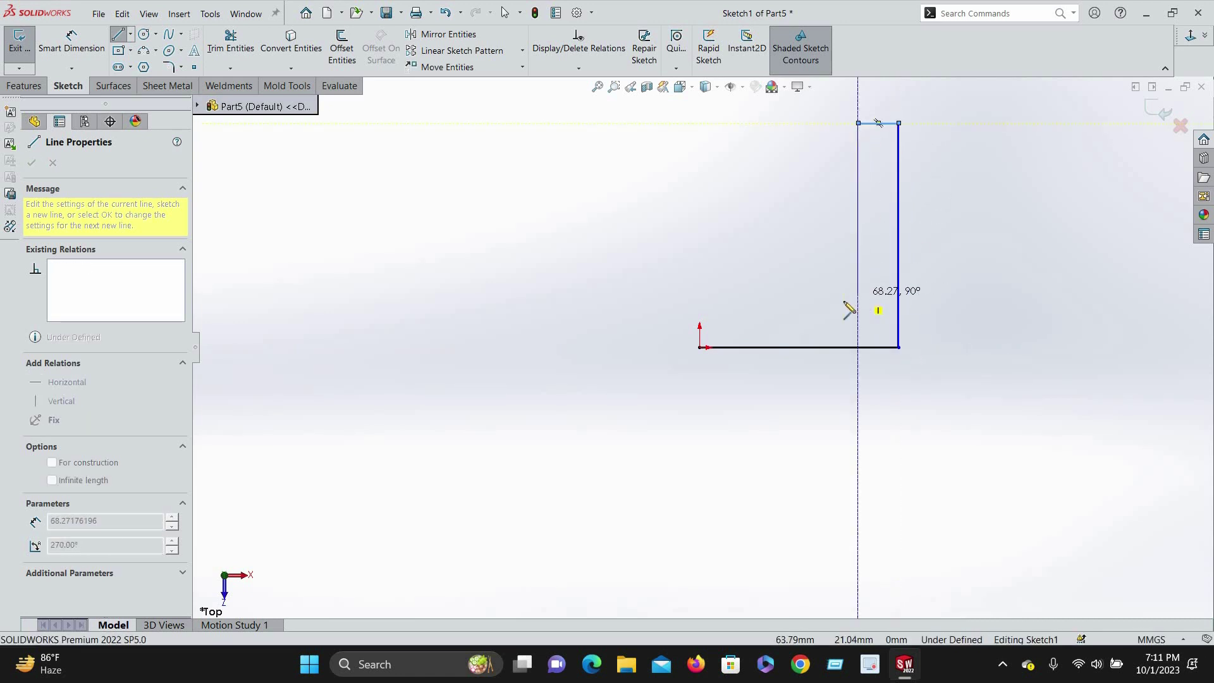
pyautogui.click(858, 298)
pyautogui.click(699, 298)
pyautogui.click(700, 347)
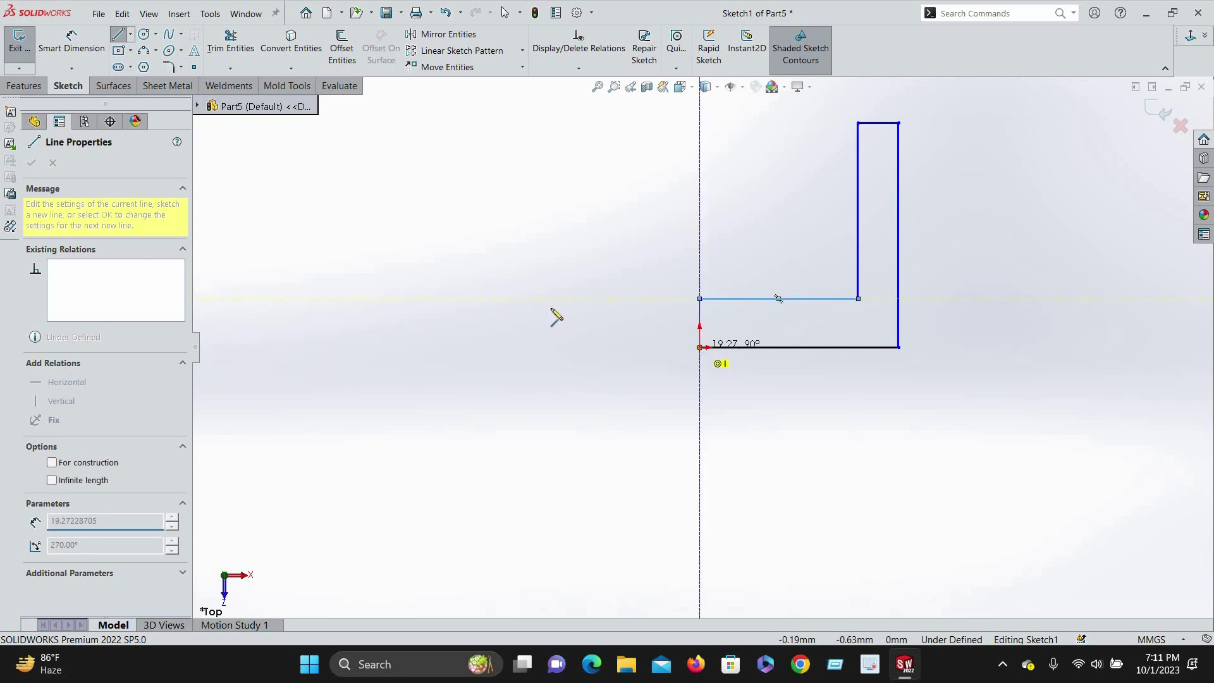
pyautogui.rightClick(573, 314)
pyautogui.click(584, 314)
# Dimension the profile's bottom line to 4 mm and its inner horizontal line to 3.5 mm.
pyautogui.click(87, 52)
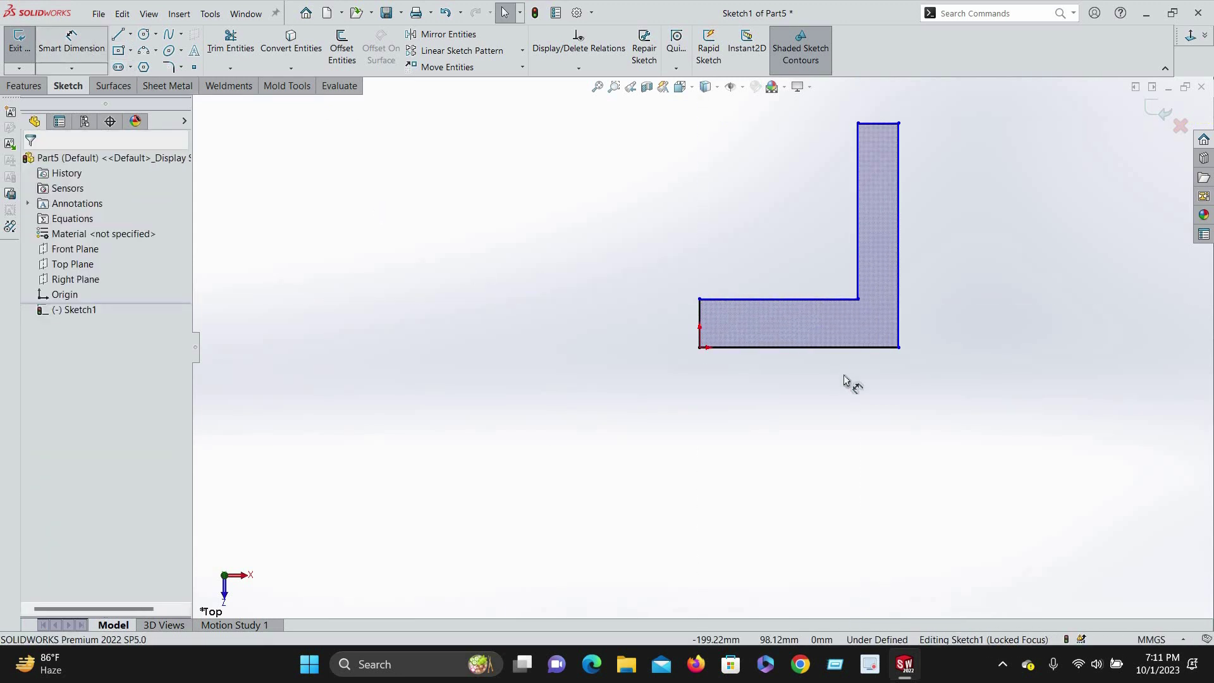
pyautogui.click(837, 347)
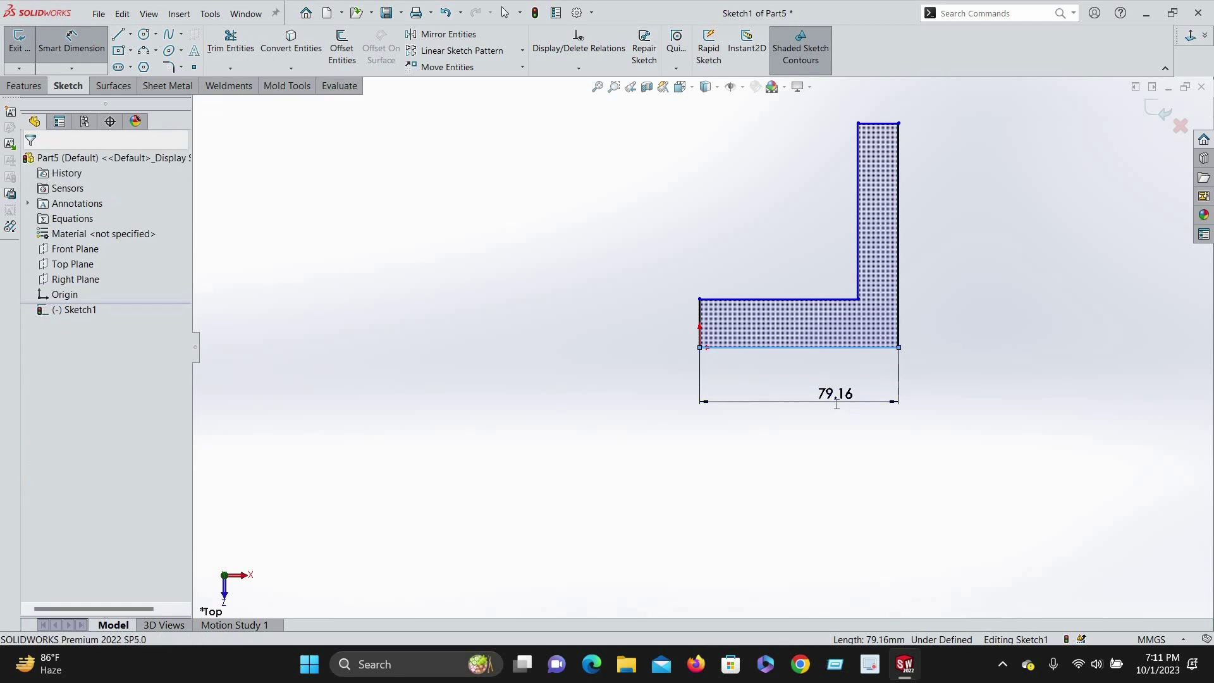
pyautogui.click(836, 406)
pyautogui.press('BackSpace')
pyautogui.write('4')
pyautogui.press('Return')
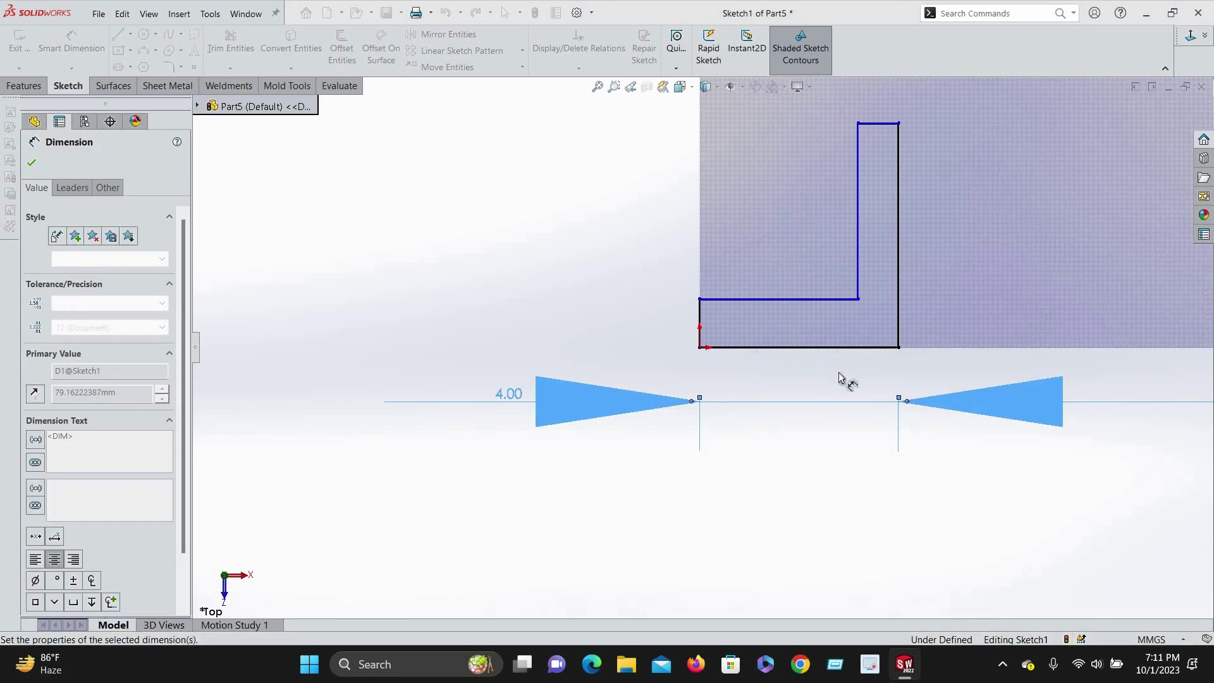
pyautogui.click(816, 300)
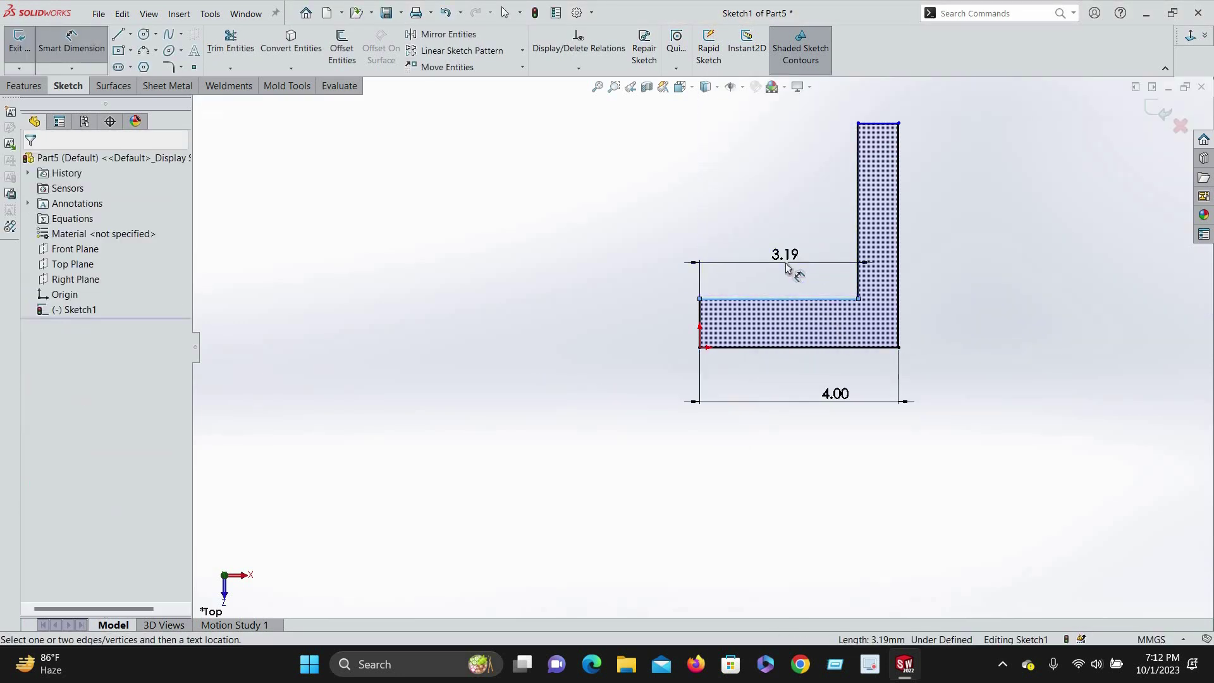
pyautogui.click(792, 269)
pyautogui.write('3.5')
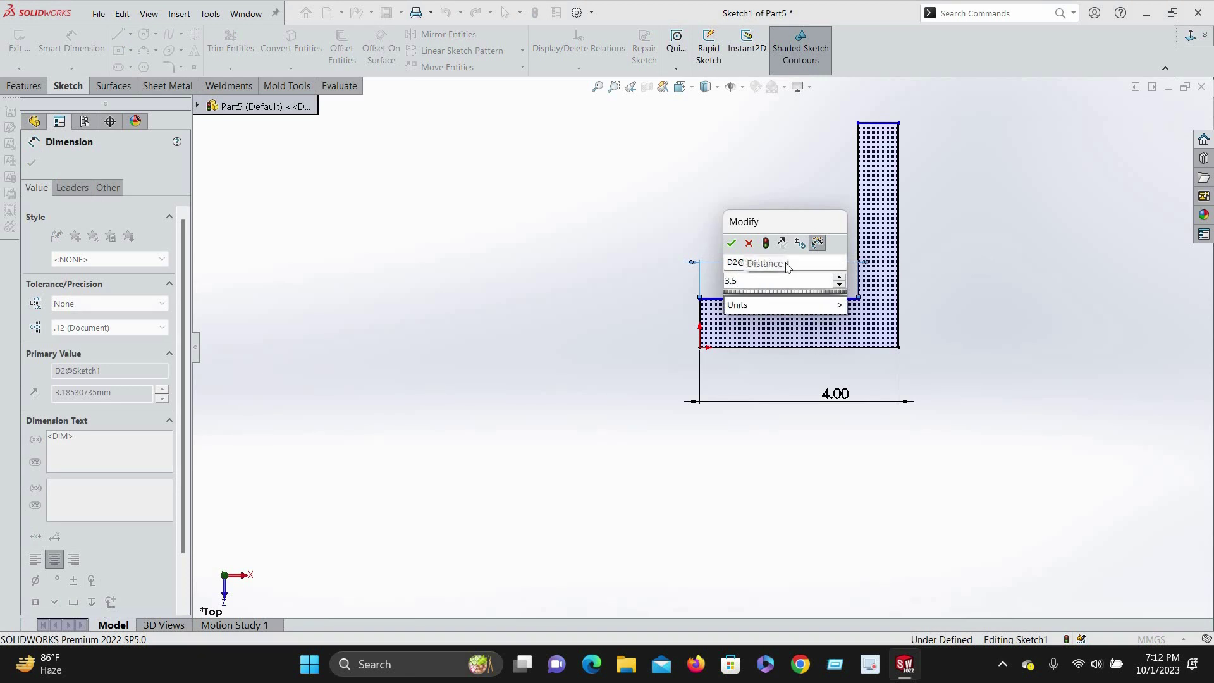
pyautogui.press('Return')
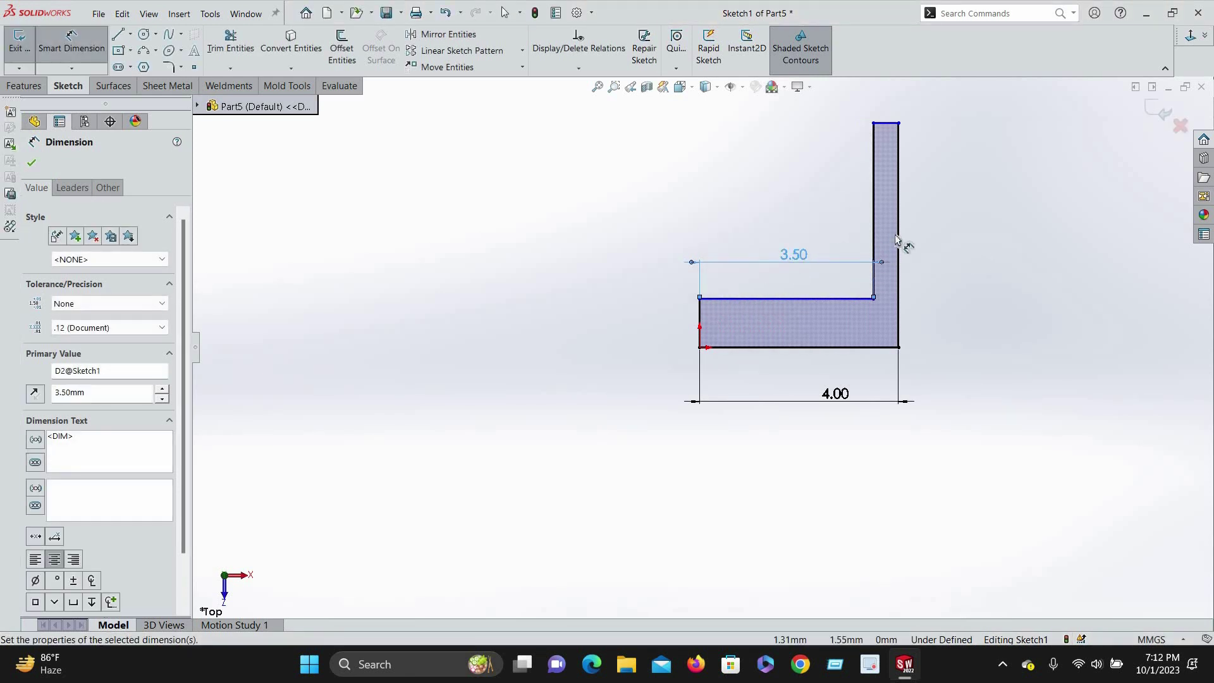
# Dimension the profile's outer vertical line to 10 mm and the short vertical line at the origin to 1 mm.
pyautogui.click(899, 237)
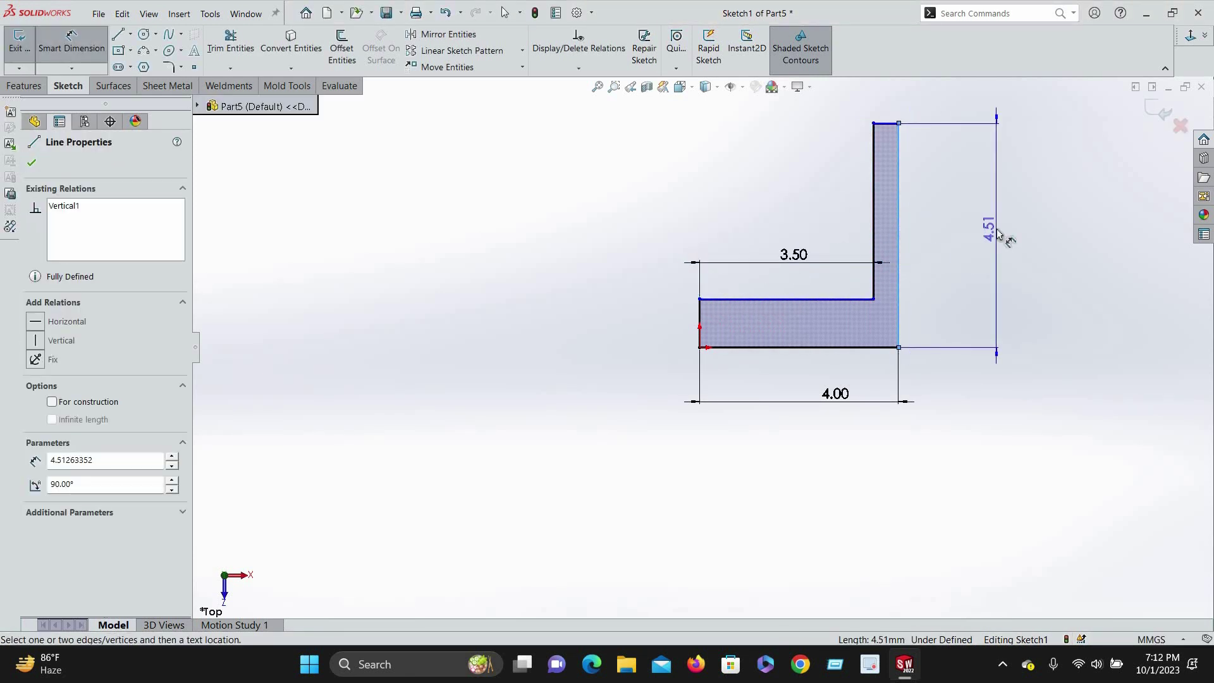
pyautogui.click(997, 234)
pyautogui.write('10')
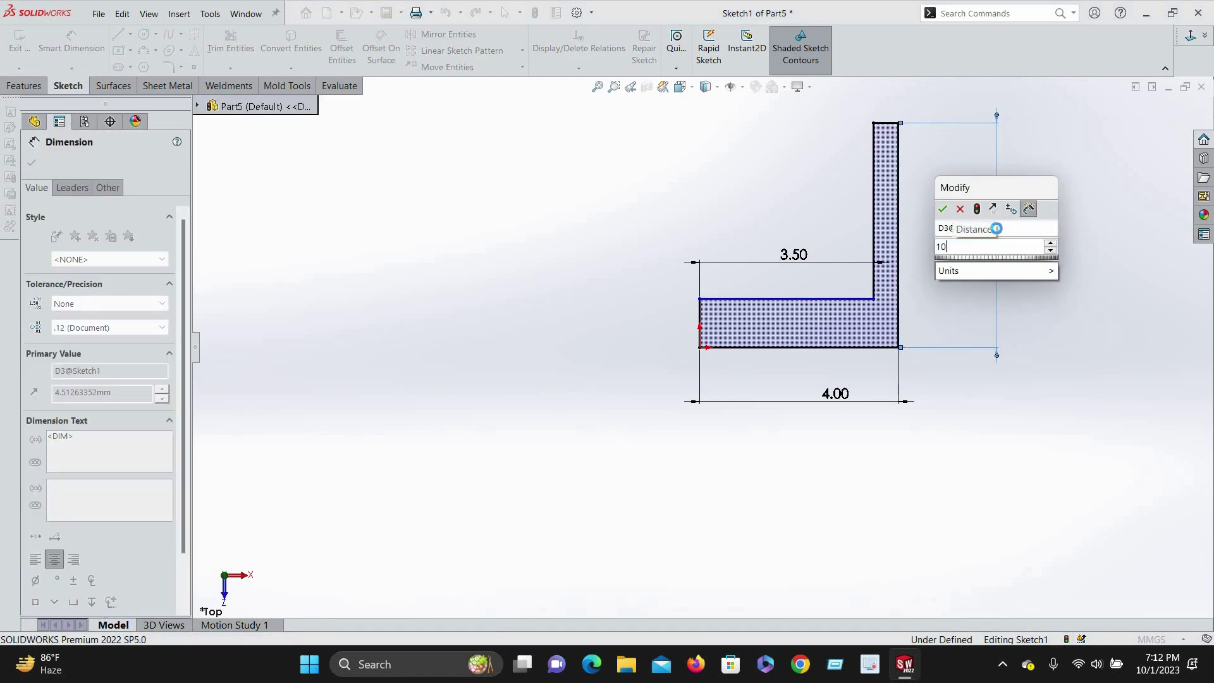
pyautogui.press('Return')
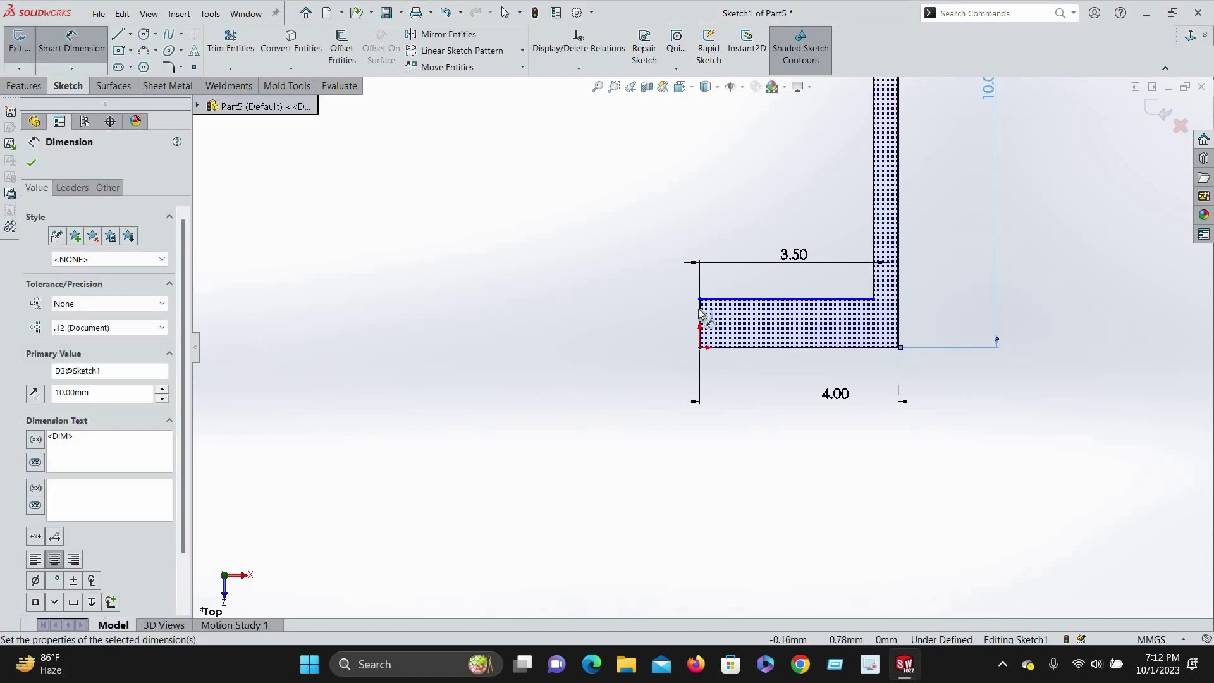
pyautogui.click(700, 315)
pyautogui.click(635, 329)
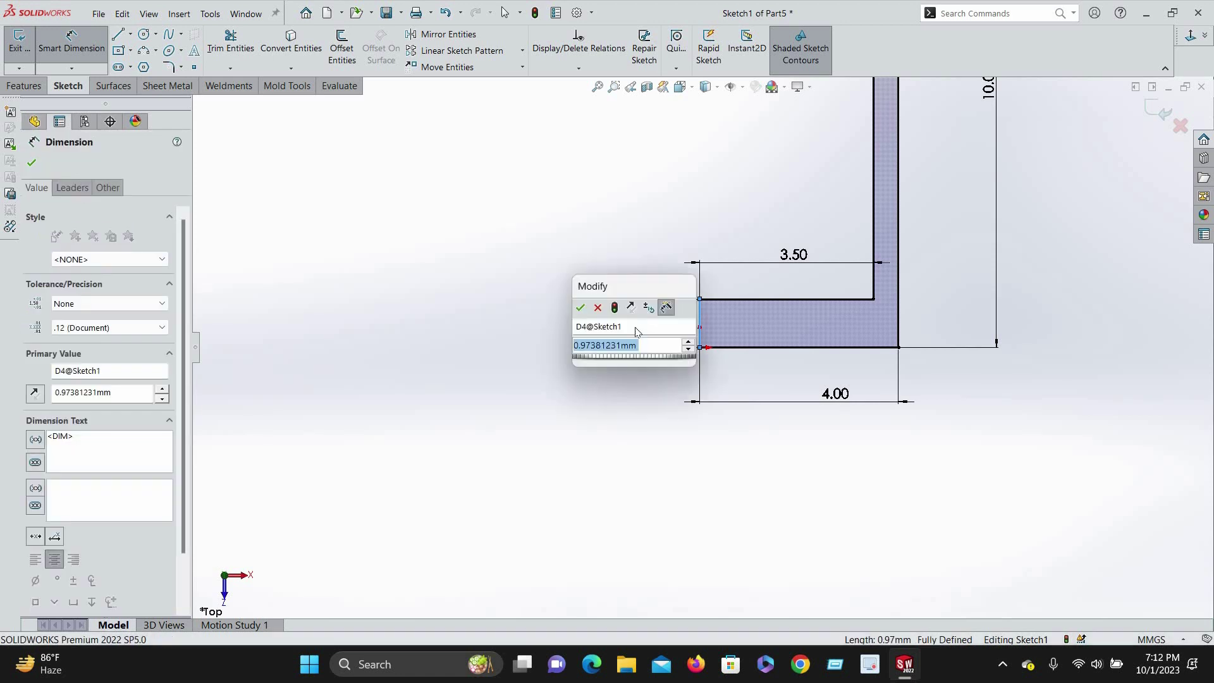
pyautogui.write('1')
pyautogui.press('Return')
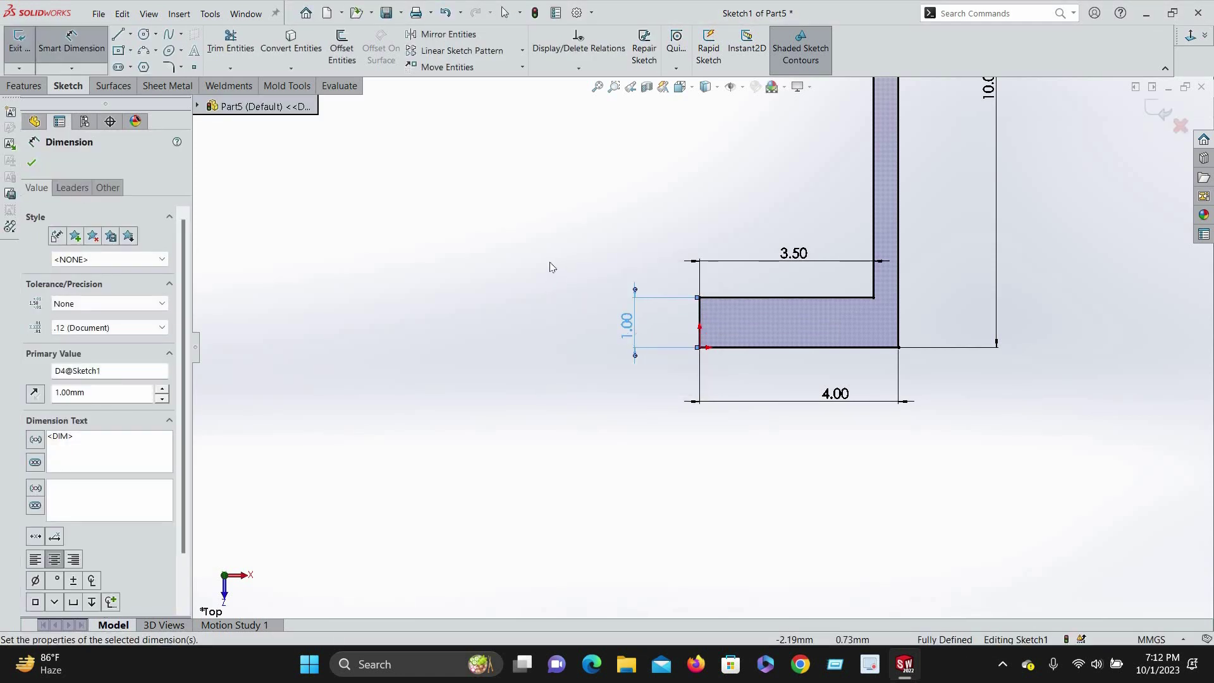
pyautogui.press('Escape')
pyautogui.rightClick(550, 261)
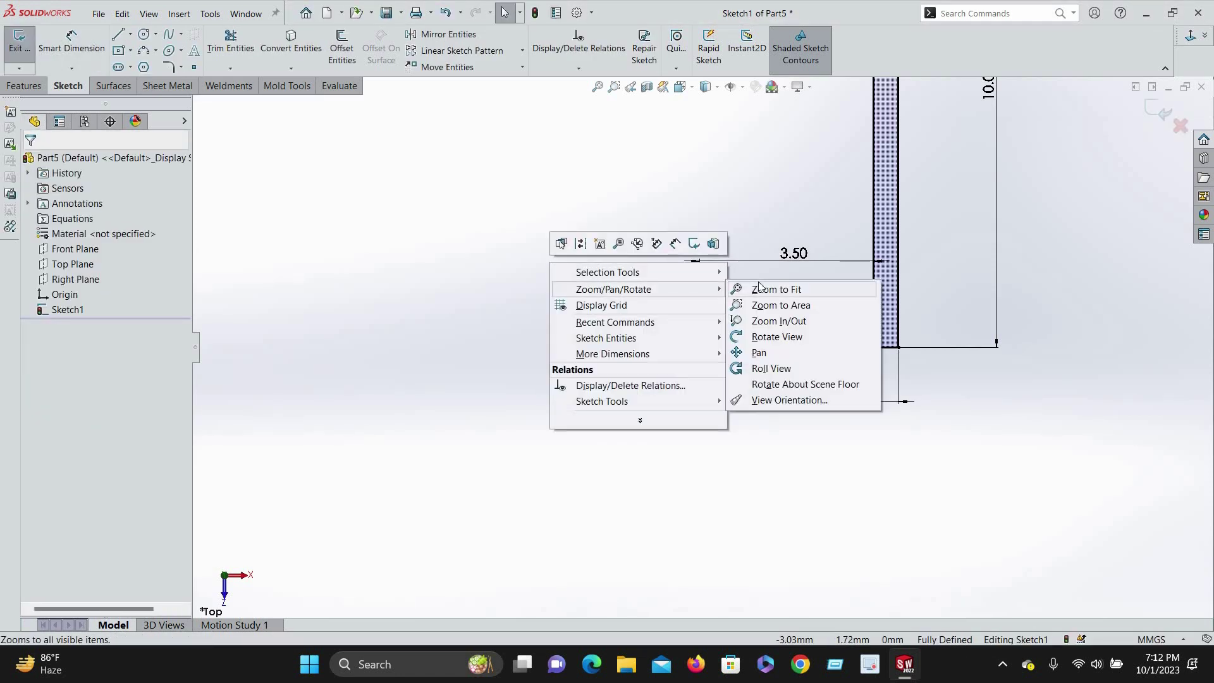
pyautogui.click(761, 287)
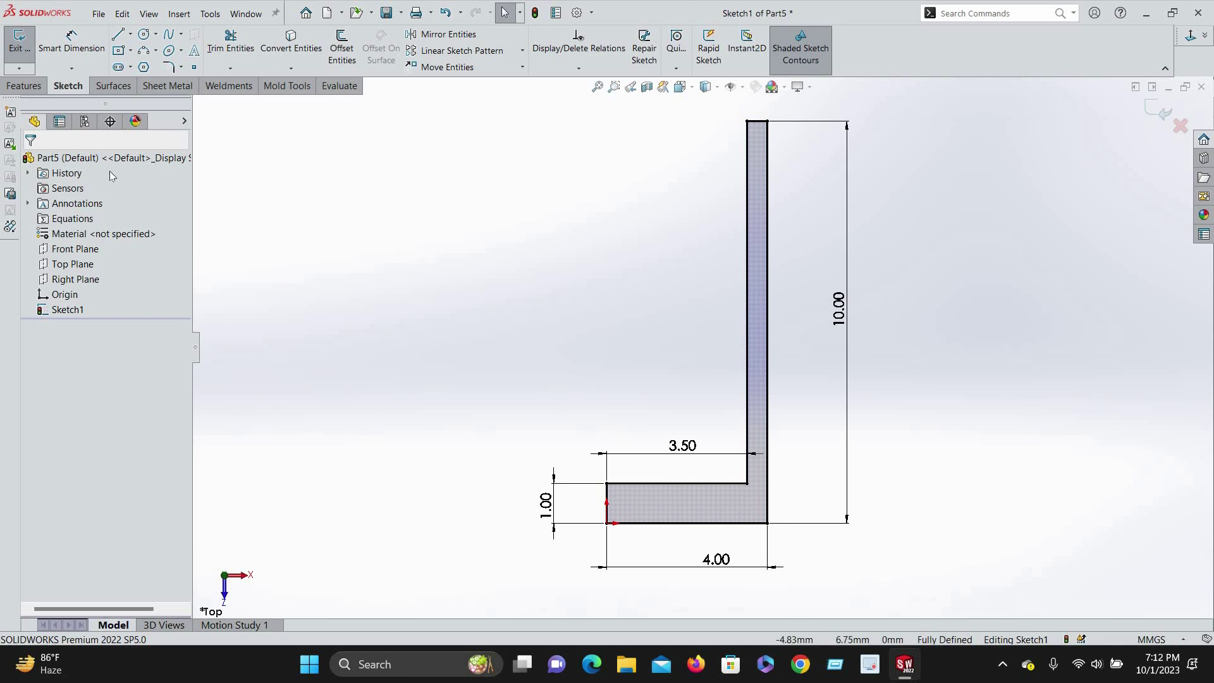
# Revolve the profile 360 degrees about the short vertical line at the origin.
pyautogui.click(23, 85)
pyautogui.click(70, 47)
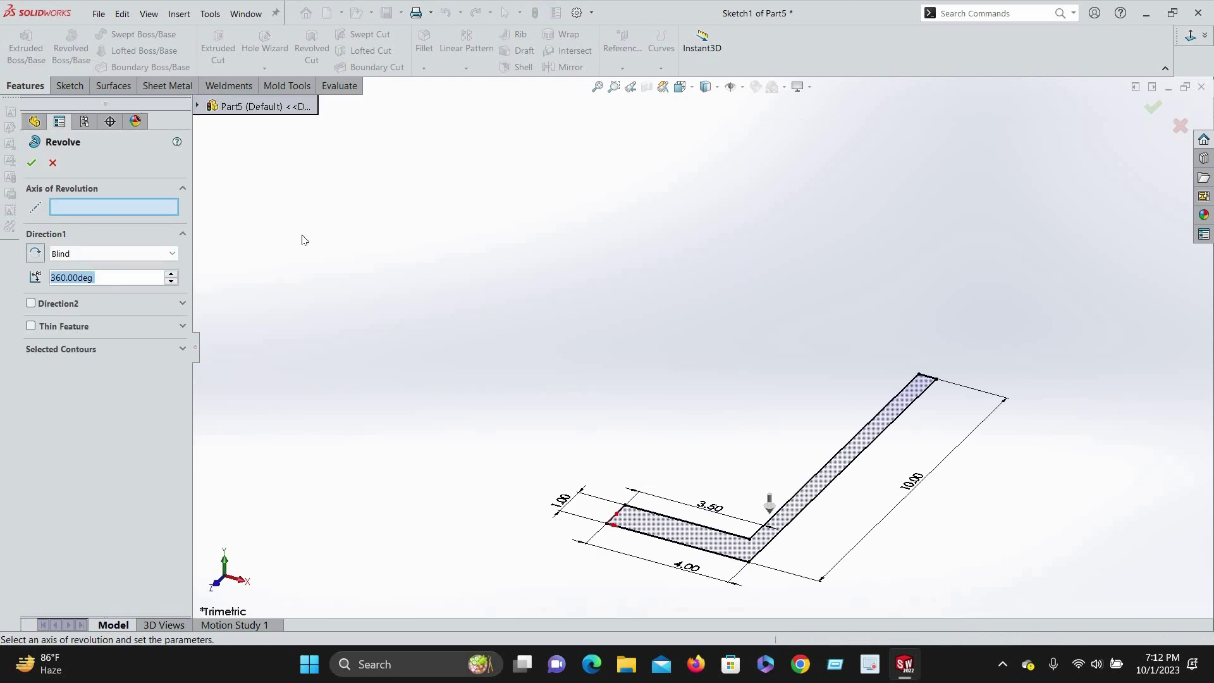
pyautogui.click(623, 511)
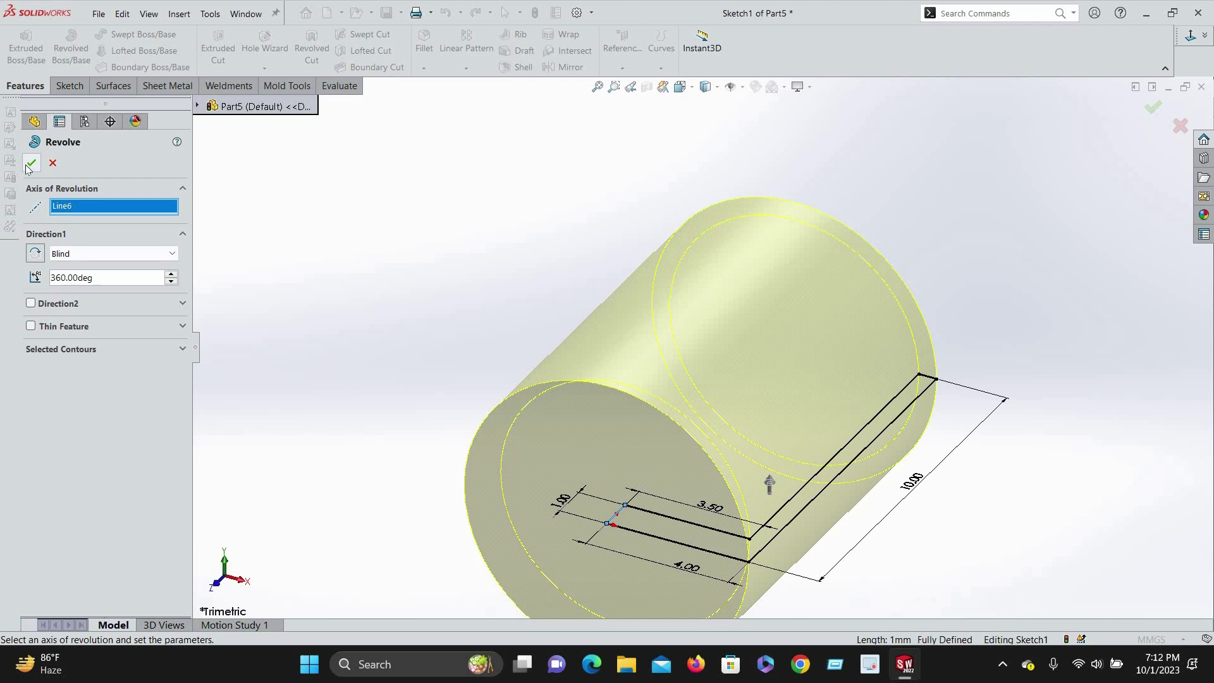
pyautogui.press('Return')
# Examine the revolved cup body from an upright angle that shows its open end.
pyautogui.rightClick(434, 161)
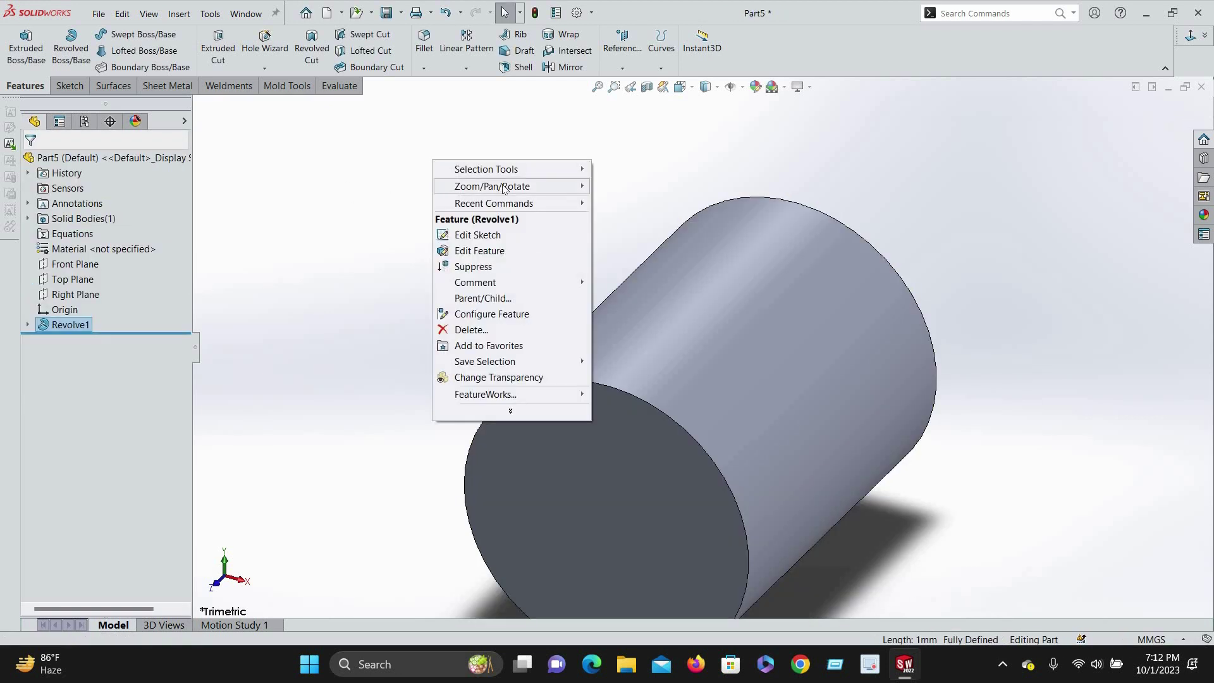
pyautogui.moveTo(500, 185)
pyautogui.click(635, 186)
pyautogui.rightClick(538, 164)
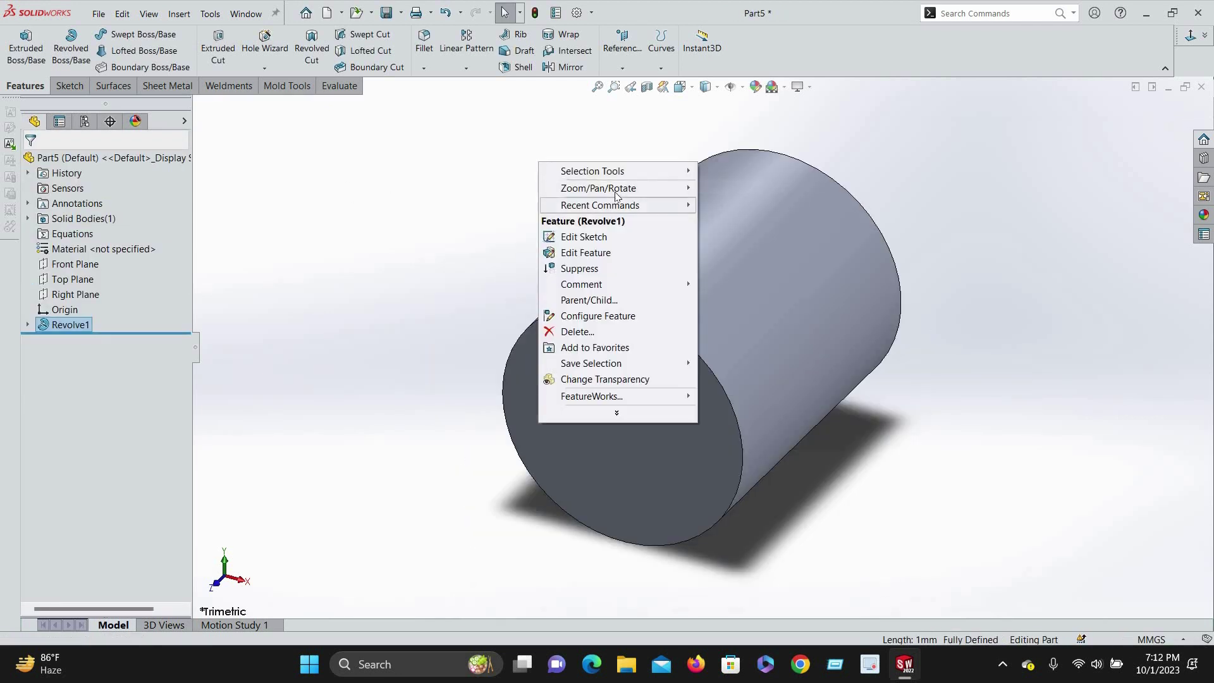
pyautogui.moveTo(589, 189)
pyautogui.click(742, 252)
pyautogui.moveTo(287, 198); pyautogui.dragTo(474, 220)
pyautogui.rightClick(474, 219)
pyautogui.click(502, 310)
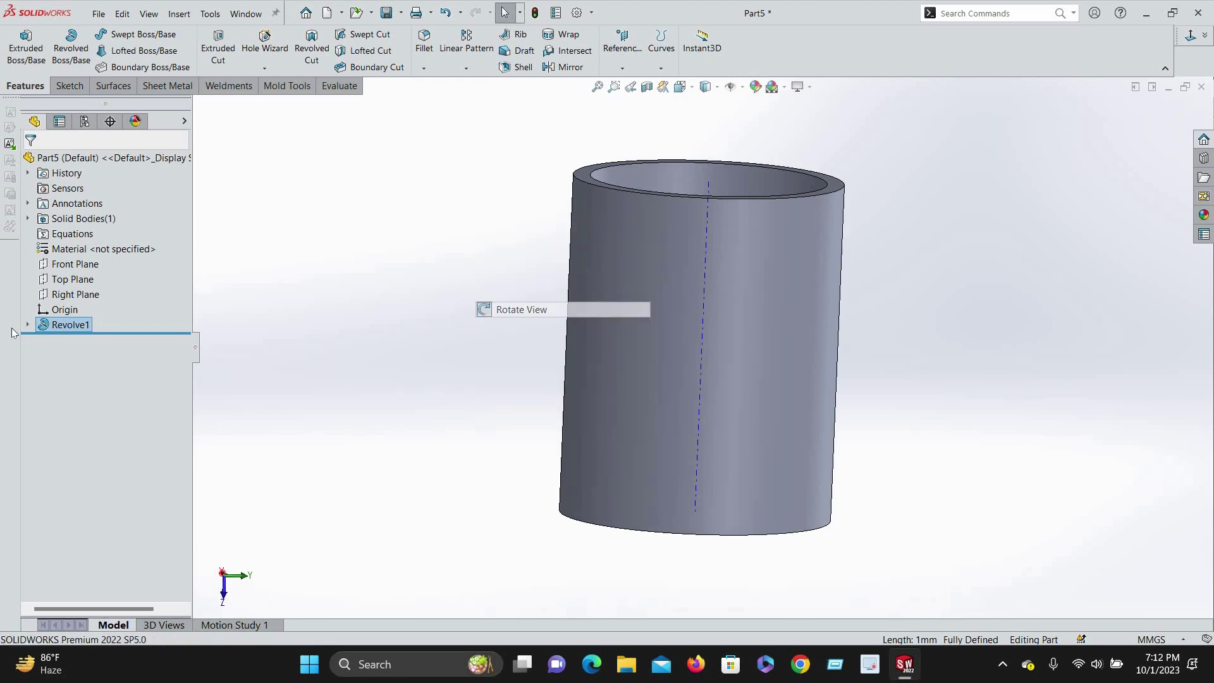
# Open the revolved body's profile sketch for editing.
pyautogui.click(28, 325)
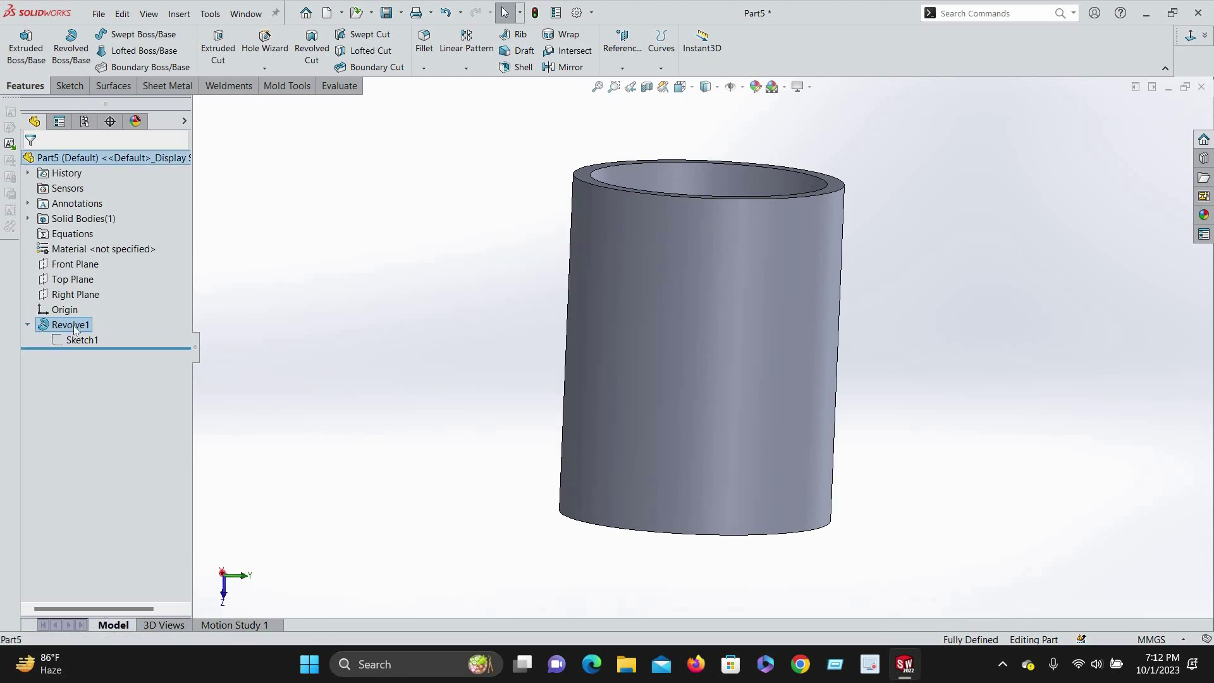
pyautogui.click(82, 340)
pyautogui.click(74, 315)
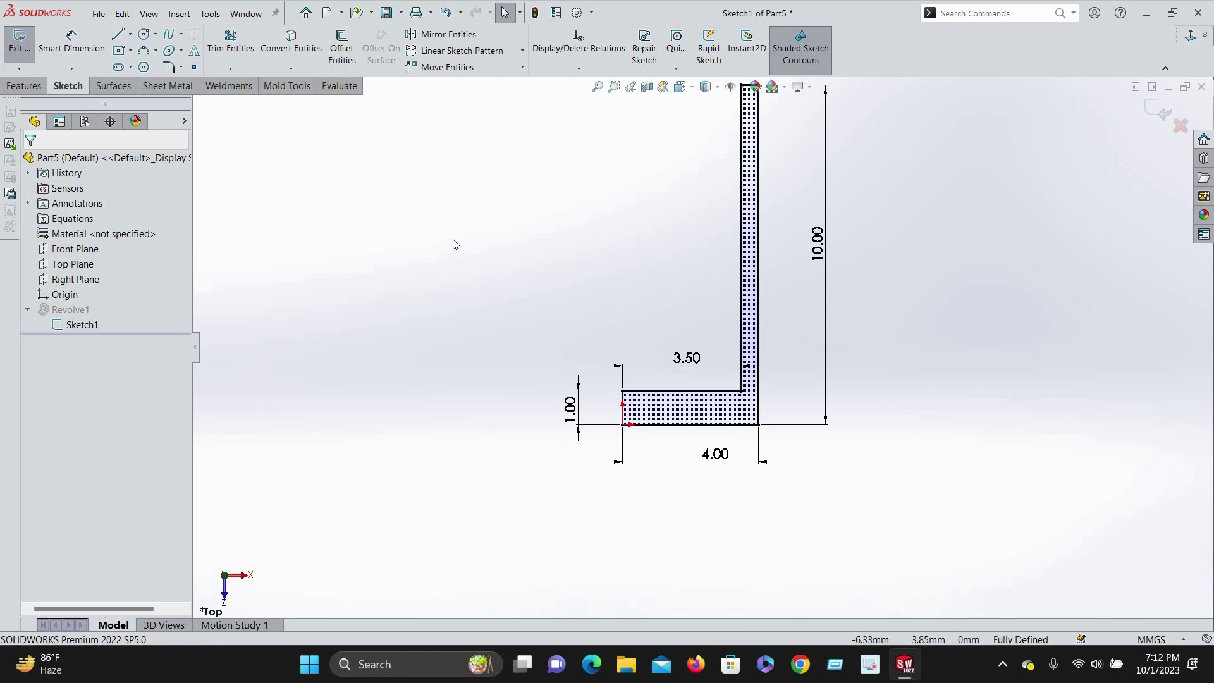
pyautogui.rightClick(455, 241)
pyautogui.moveTo(569, 266)
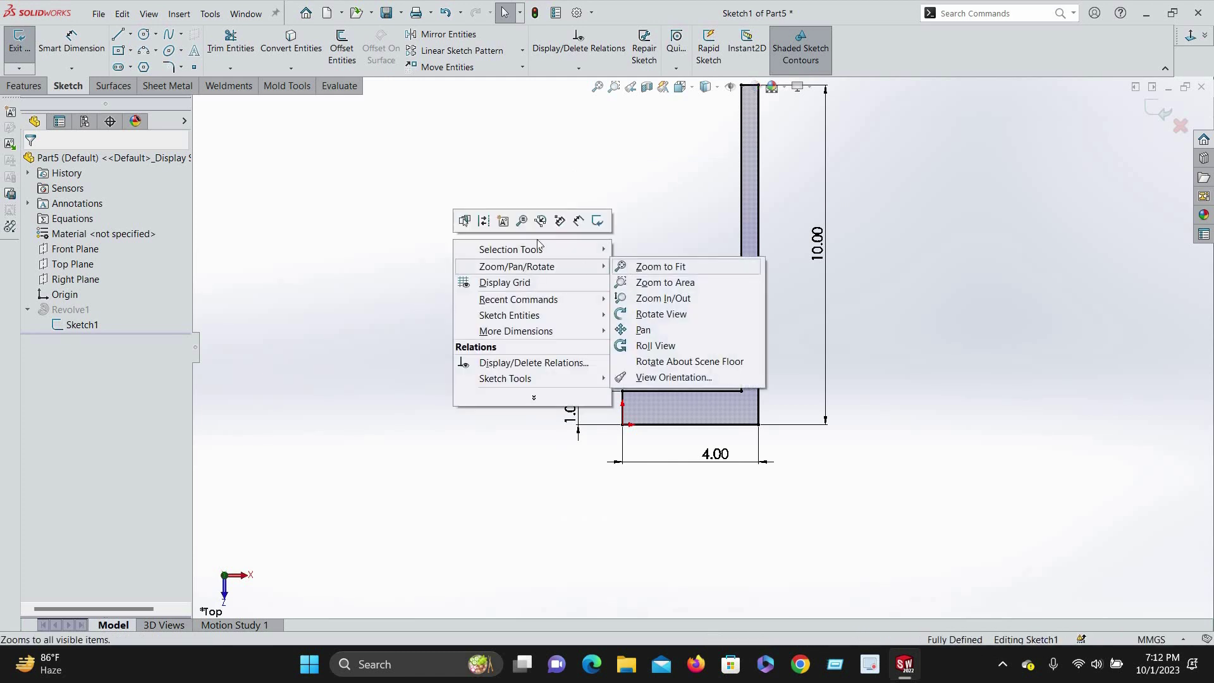
pyautogui.click(660, 267)
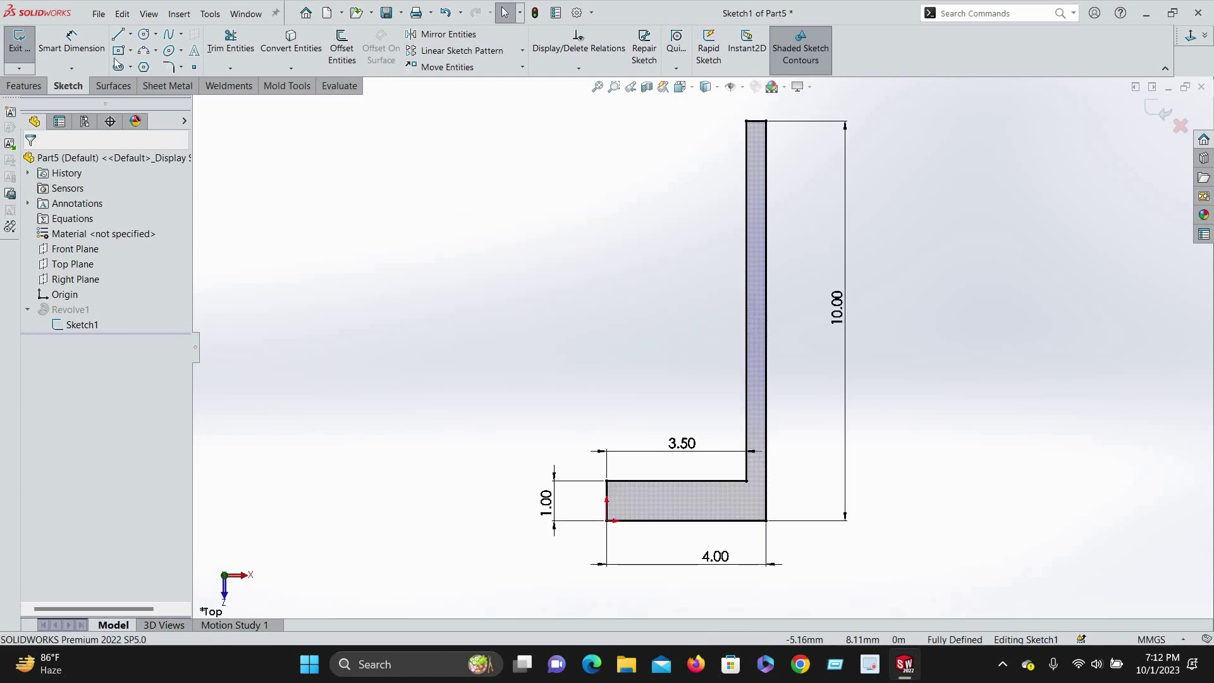
# Sketch a three-line rectangular recess into the outer side of the vertical wall, about 0.33 mm deep.
pyautogui.click(765, 215)
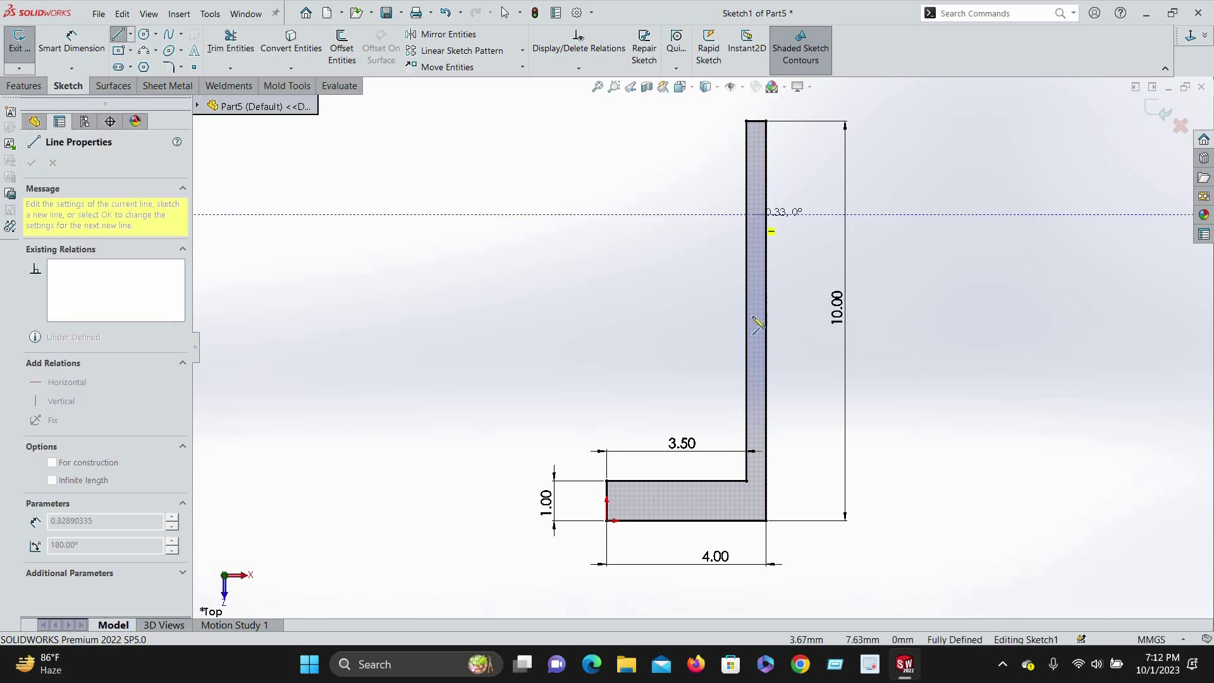
pyautogui.click(768, 410)
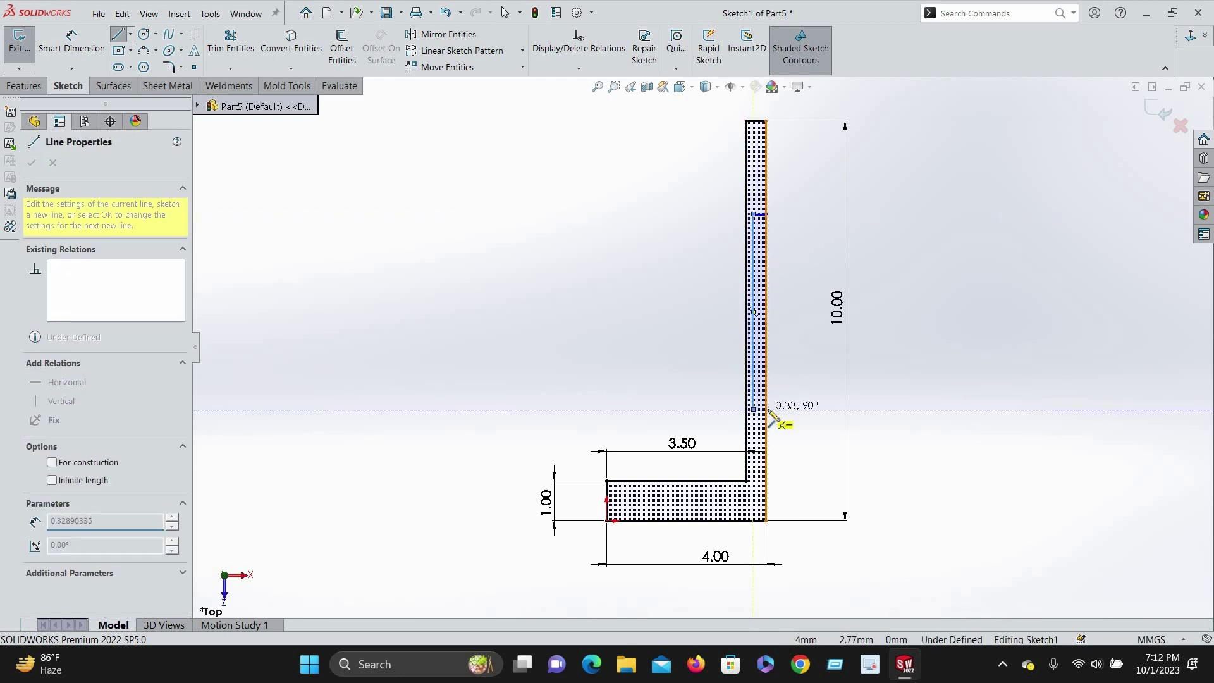
pyautogui.rightClick(825, 350)
pyautogui.click(858, 359)
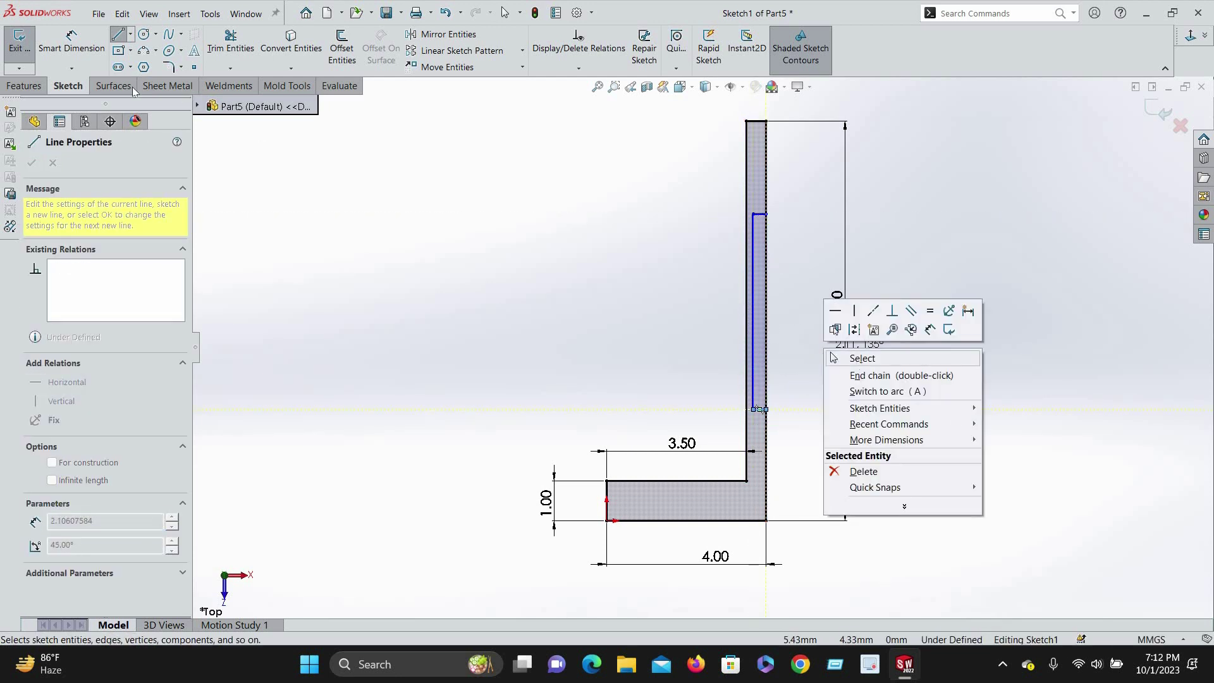
# Dimension the recess's upper edge 1 mm below the top of the wall.
pyautogui.click(62, 48)
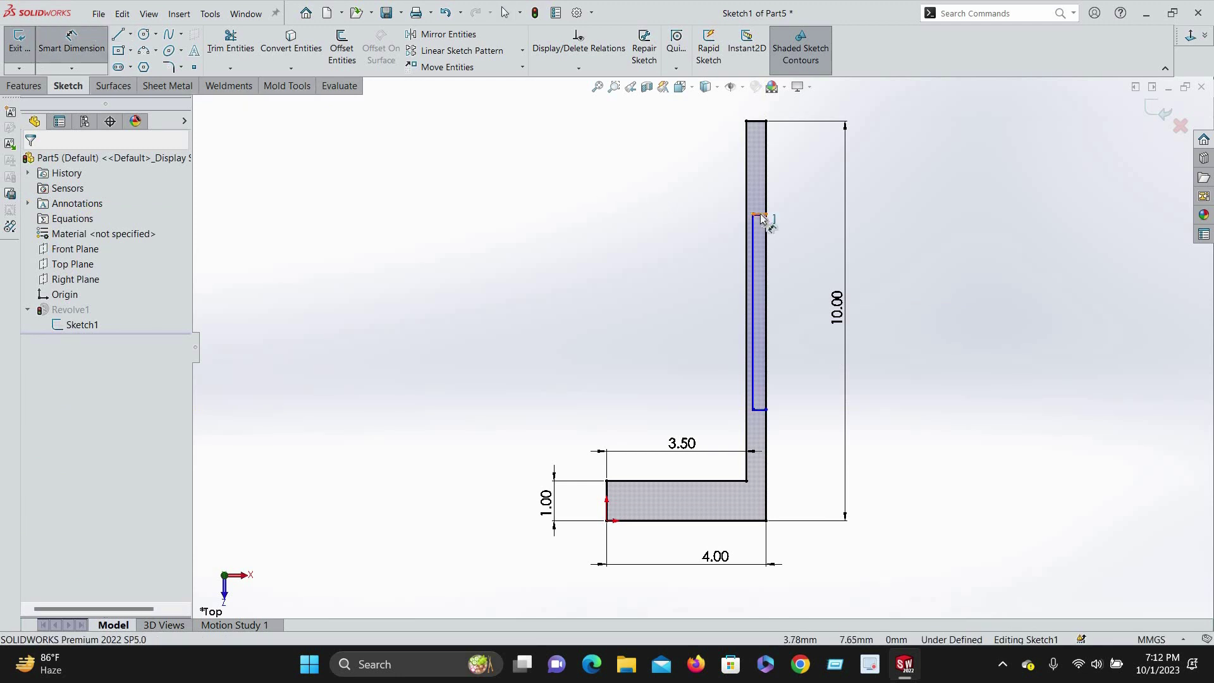
pyautogui.click(760, 122)
pyautogui.click(766, 213)
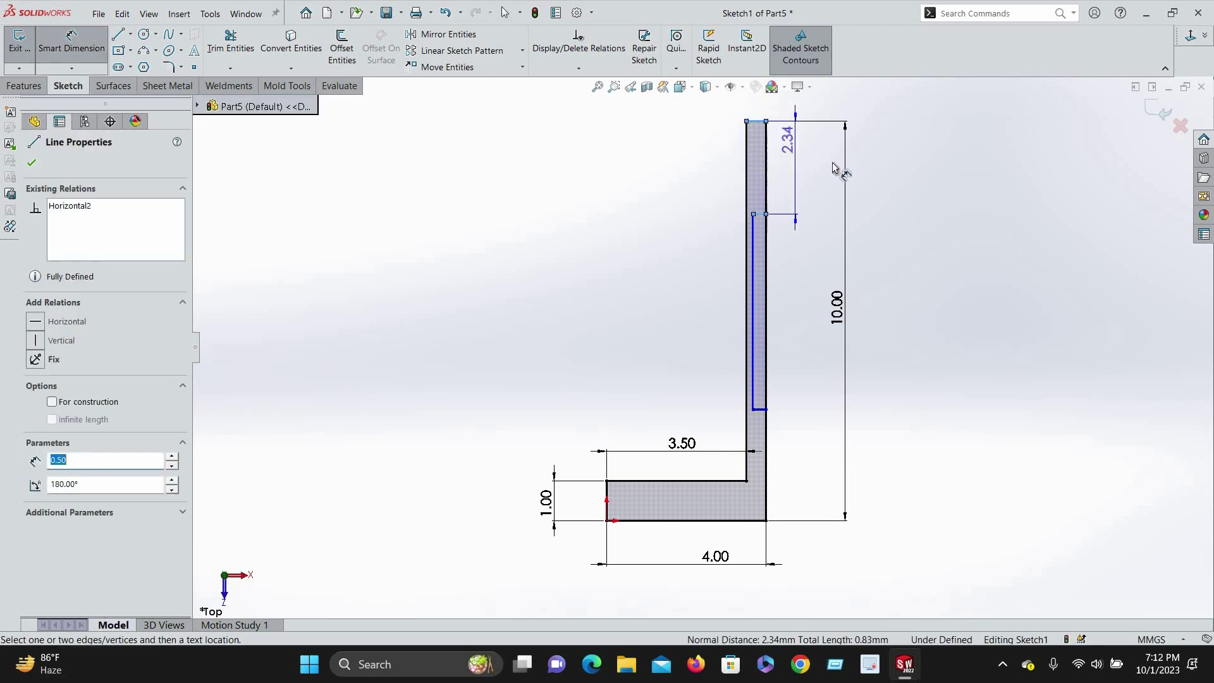
pyautogui.click(832, 166)
pyautogui.write('1')
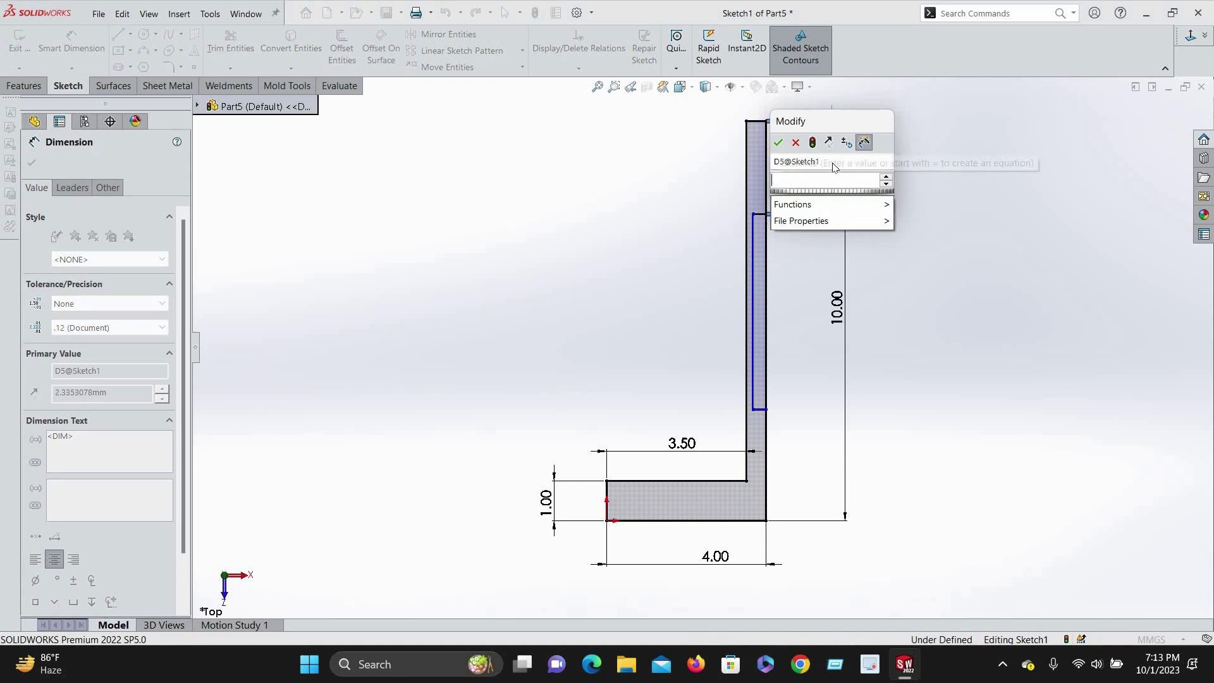
pyautogui.press('Return')
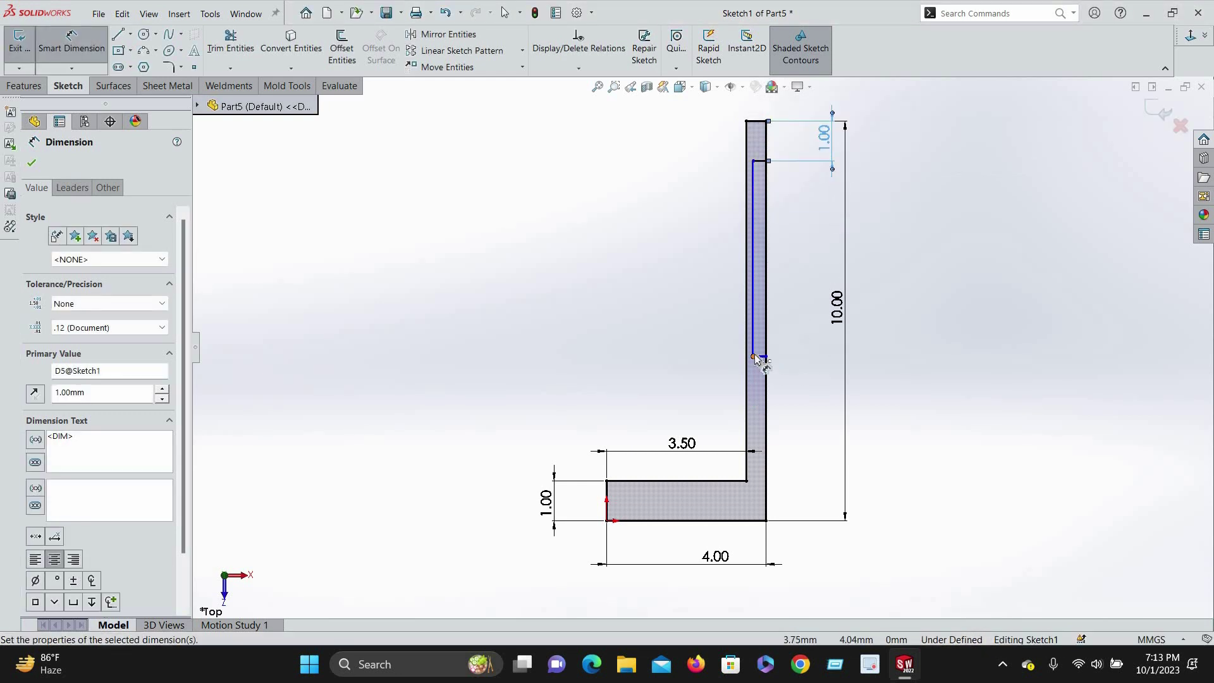
# Dimension the recess's lower edge 1.5 mm above the bottom line of the base.
pyautogui.click(765, 522)
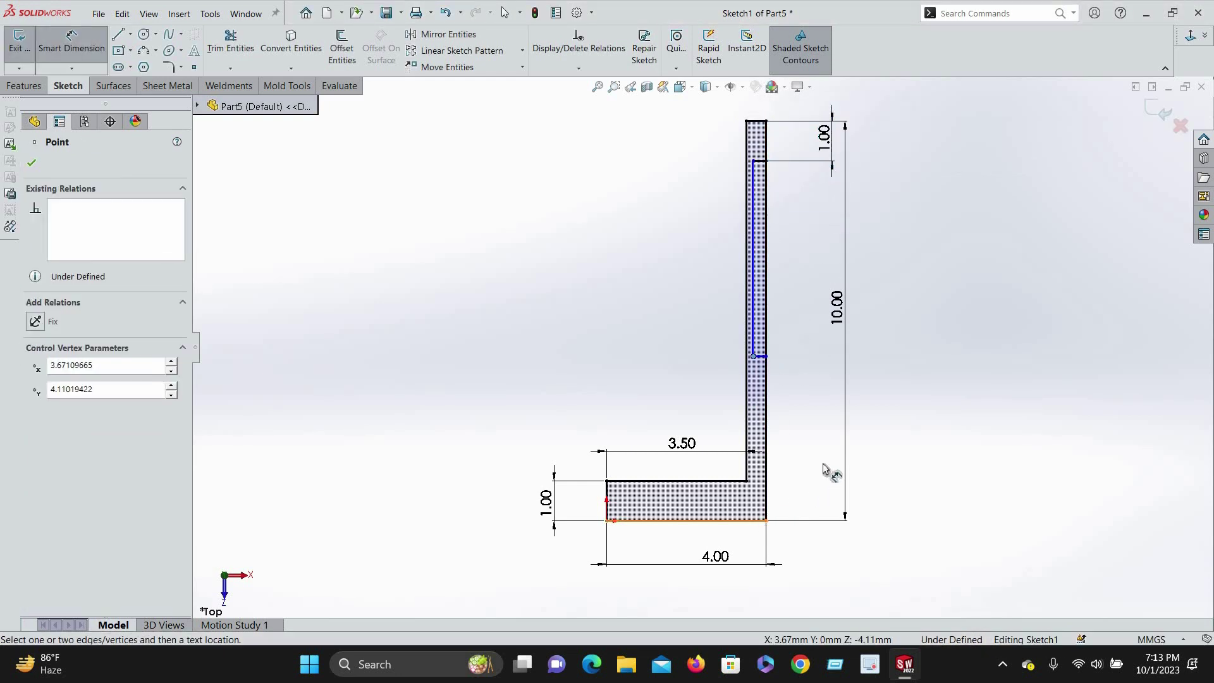
pyautogui.click(758, 356)
pyautogui.click(823, 462)
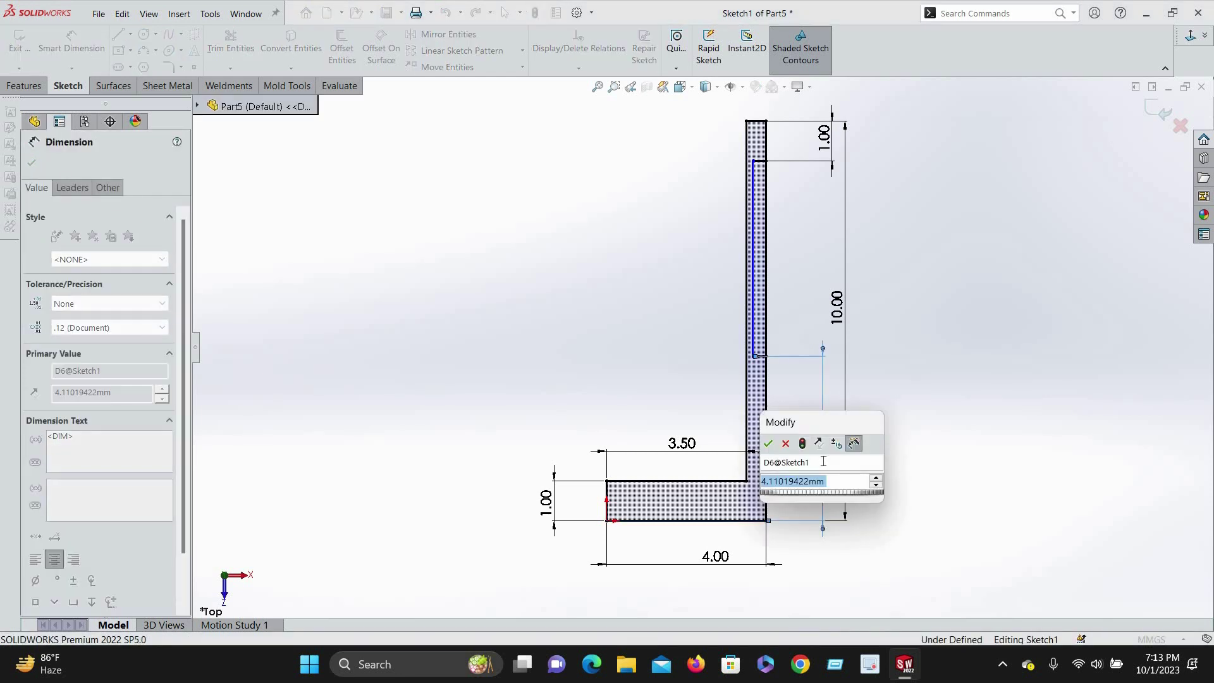
pyautogui.write('1')
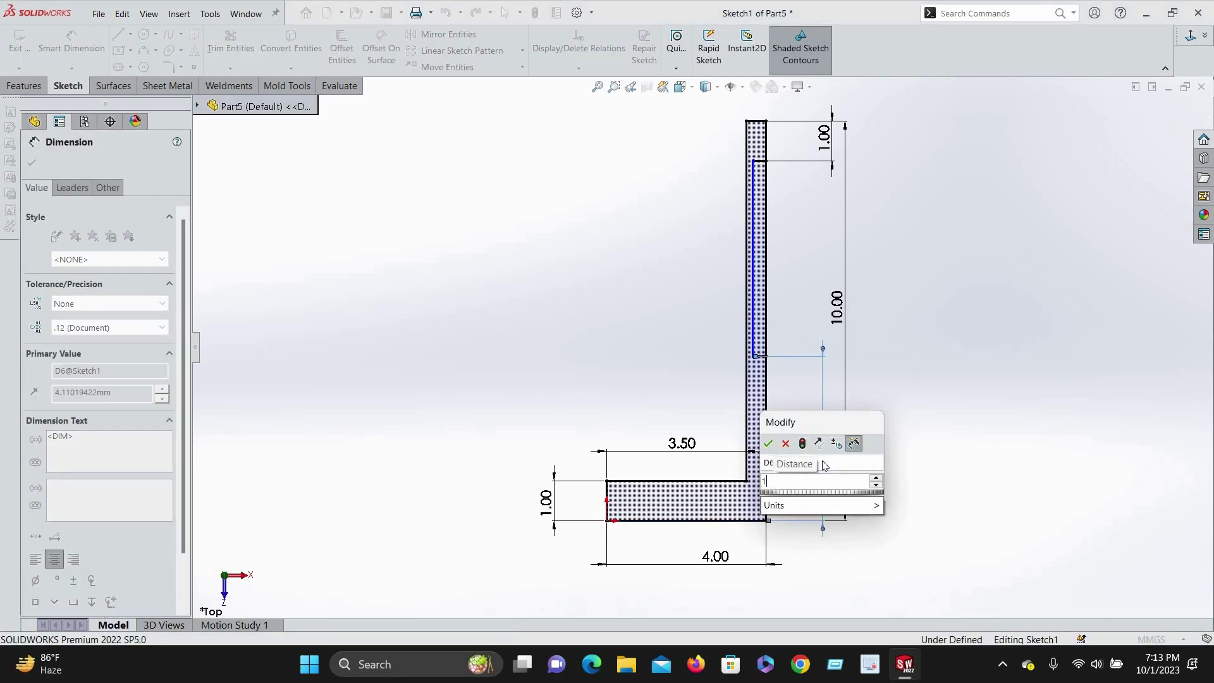
pyautogui.write('.5')
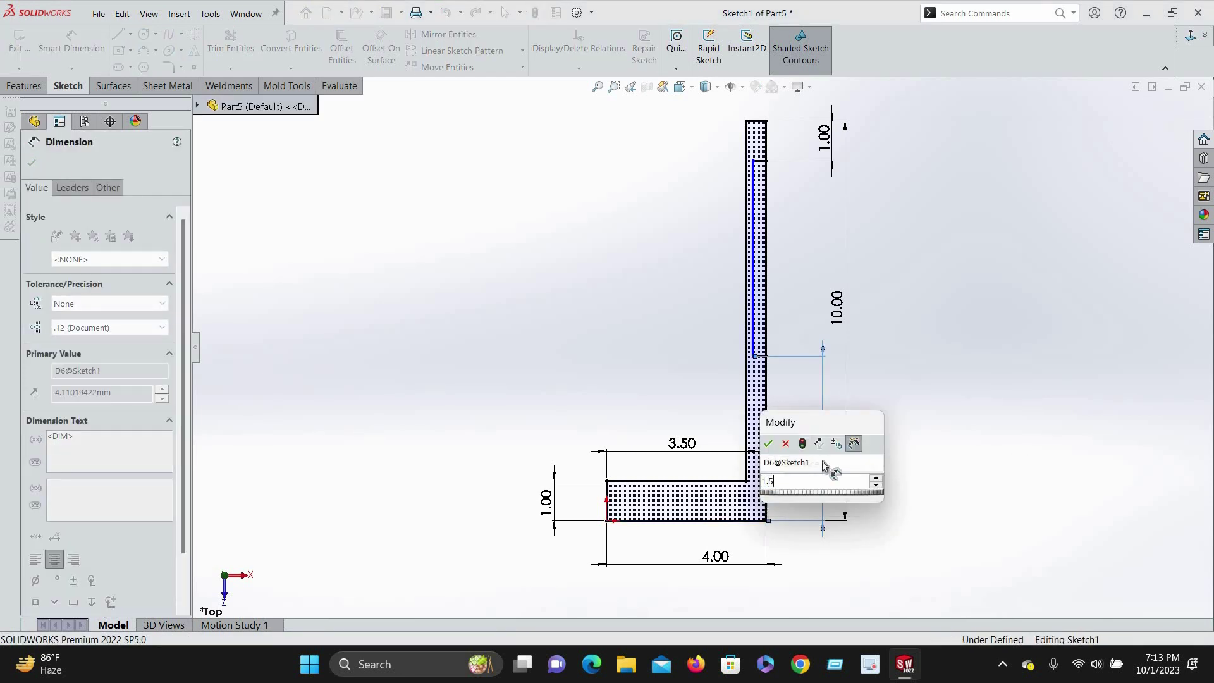
pyautogui.press('Return')
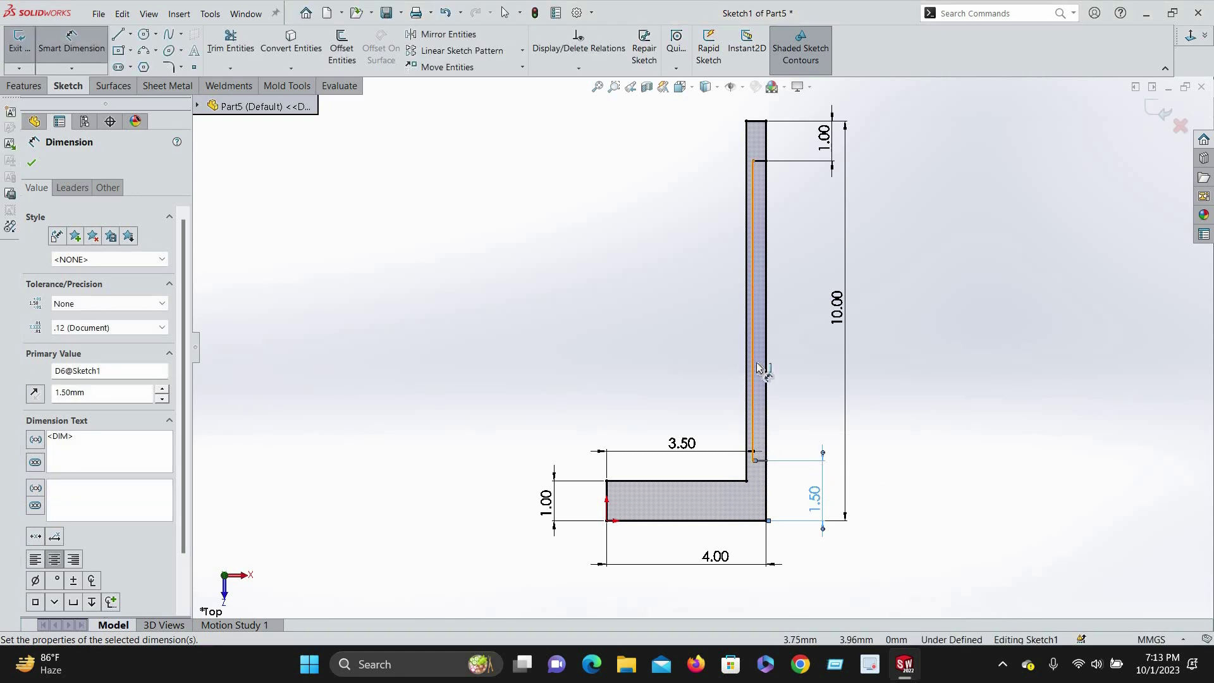
# Set the recess's depth from the wall's outer line to 0.1 mm.
pyautogui.click(764, 371)
pyautogui.click(809, 432)
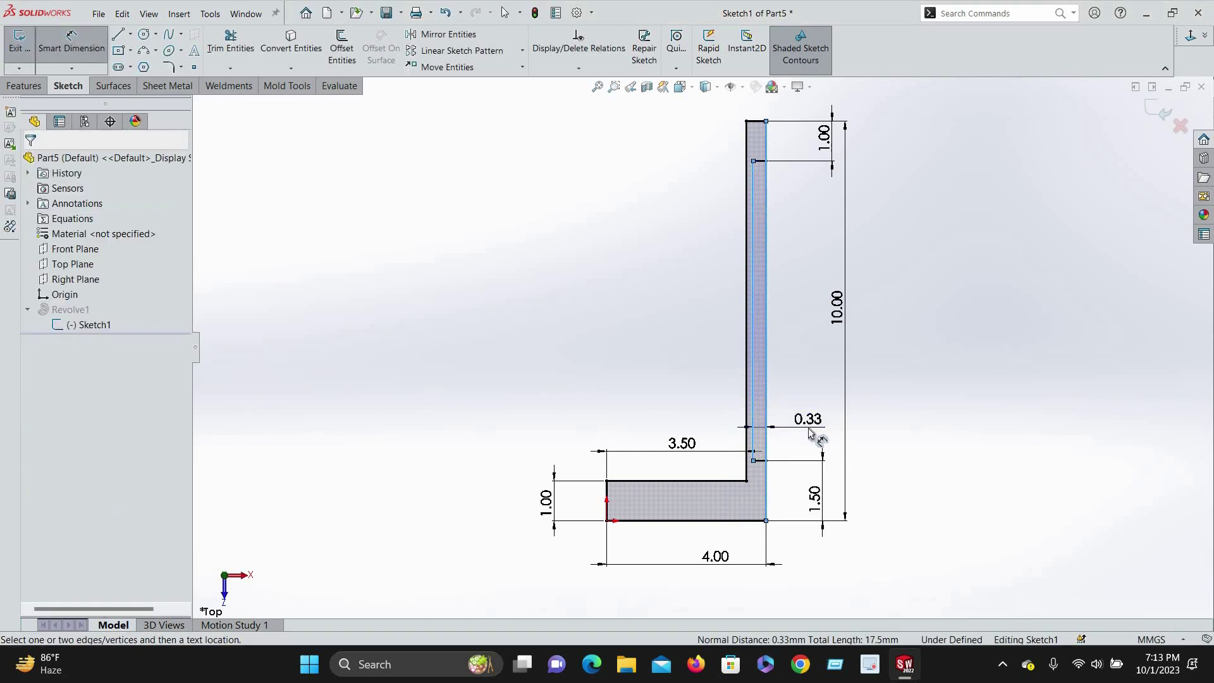
pyautogui.write('.1')
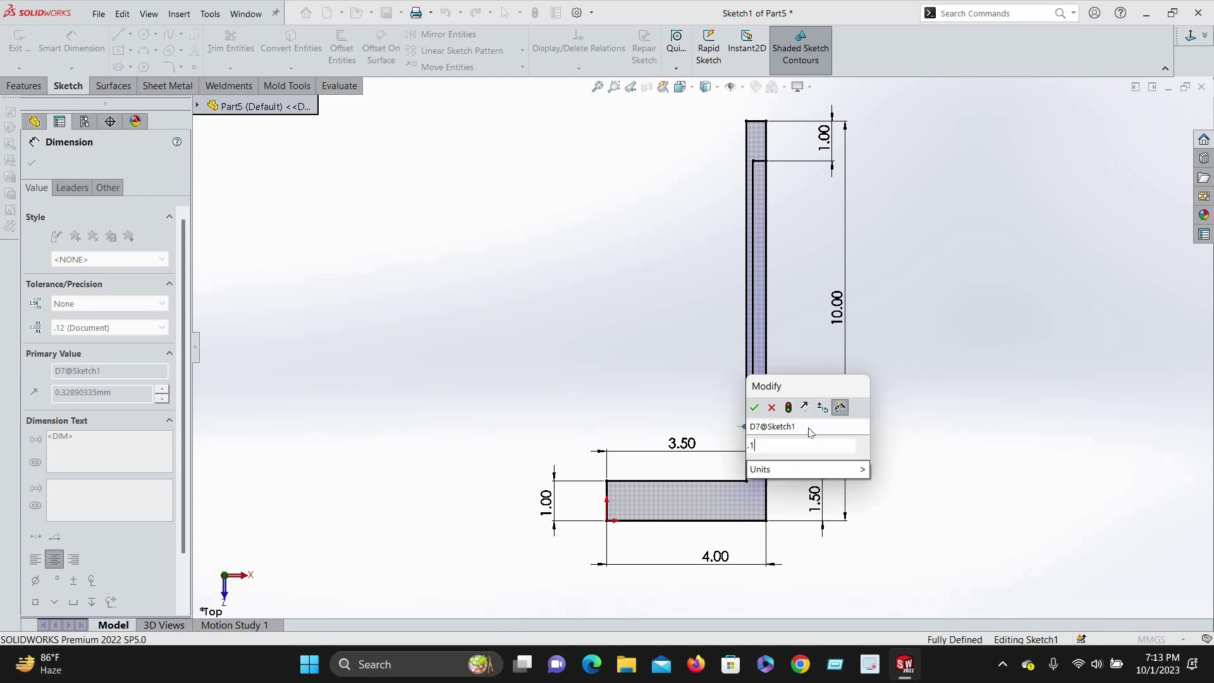
pyautogui.press('Return')
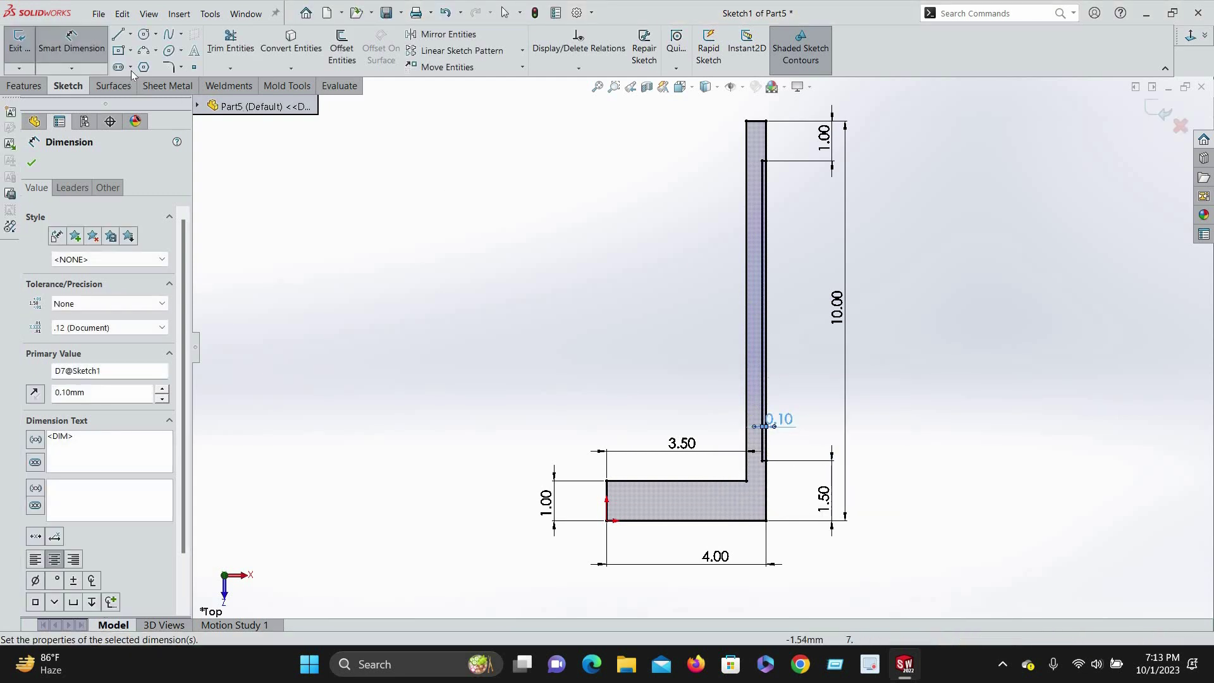
# Trim the outer wall line between the recess's edges and exit the sketch to rebuild the revolved body.
pyautogui.click(230, 43)
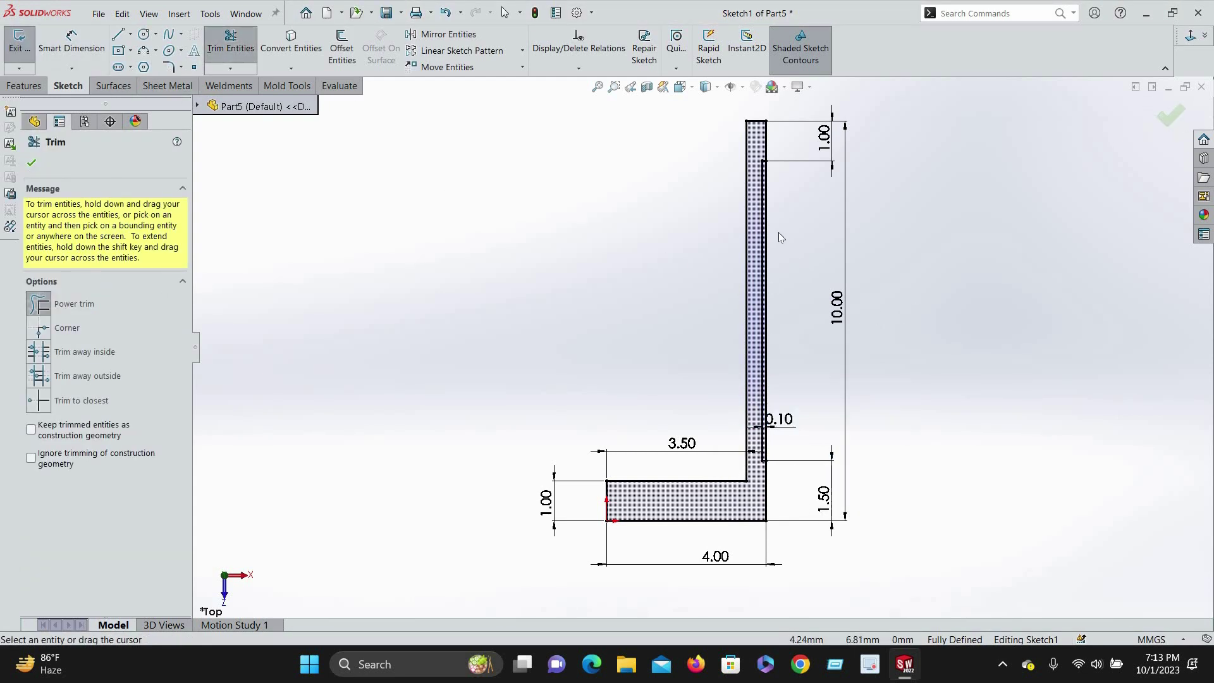
pyautogui.moveTo(779, 233); pyautogui.dragTo(761, 268)
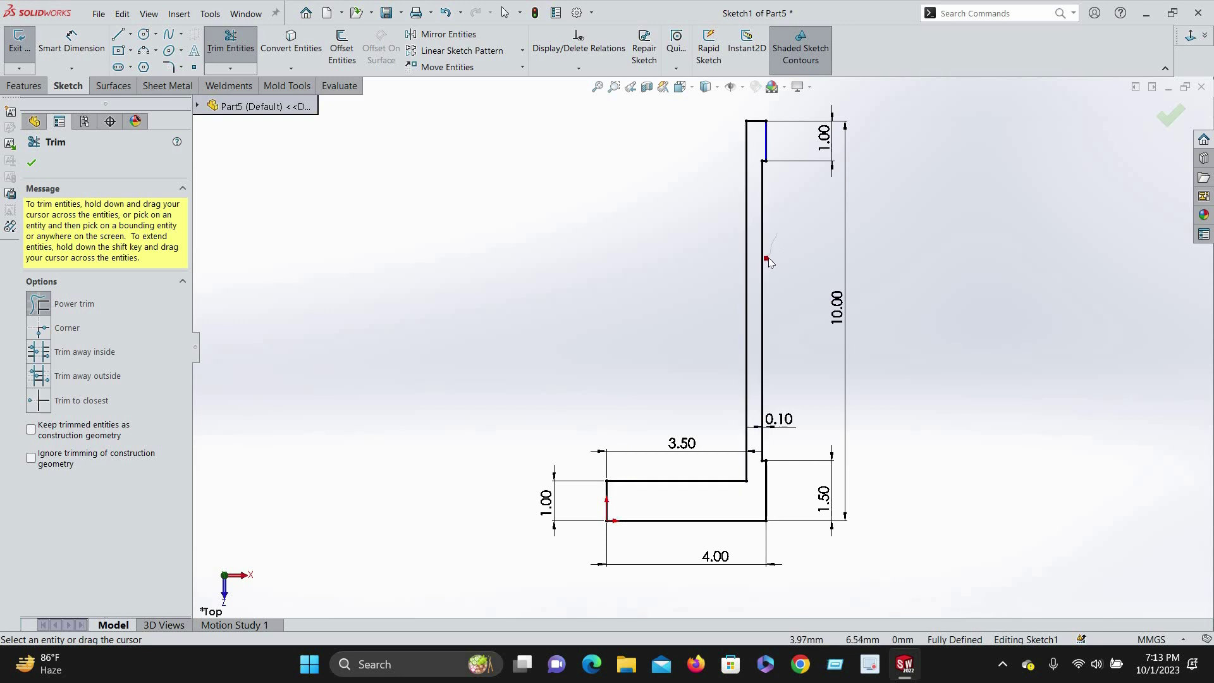
pyautogui.click(31, 162)
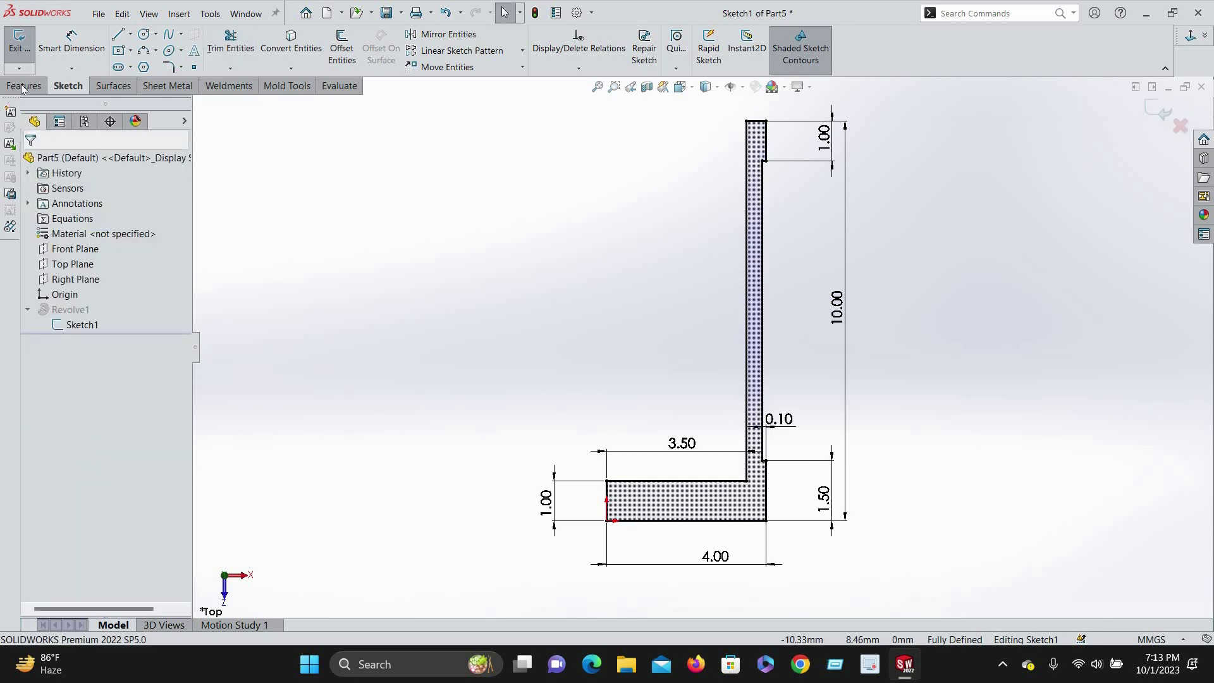
pyautogui.click(28, 86)
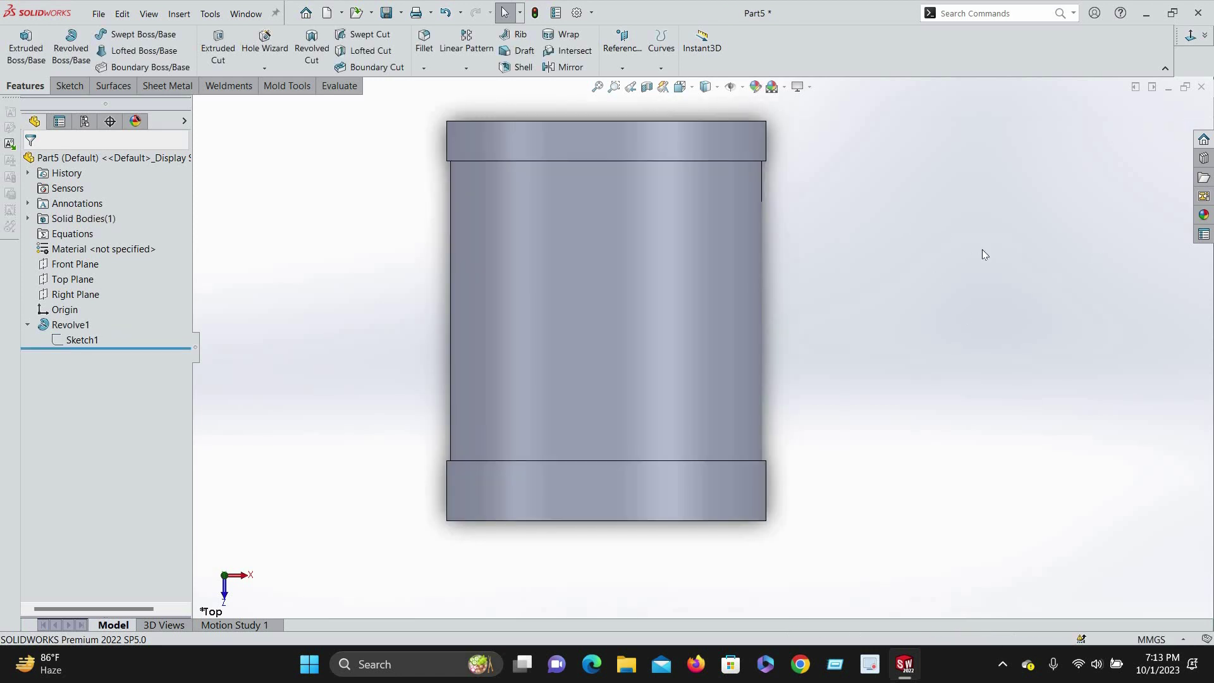
# Fillet the cup's outer rim edge and outer bottom edge with a 0.15 mm radius.
pyautogui.rightClick(983, 250)
pyautogui.click(955, 278)
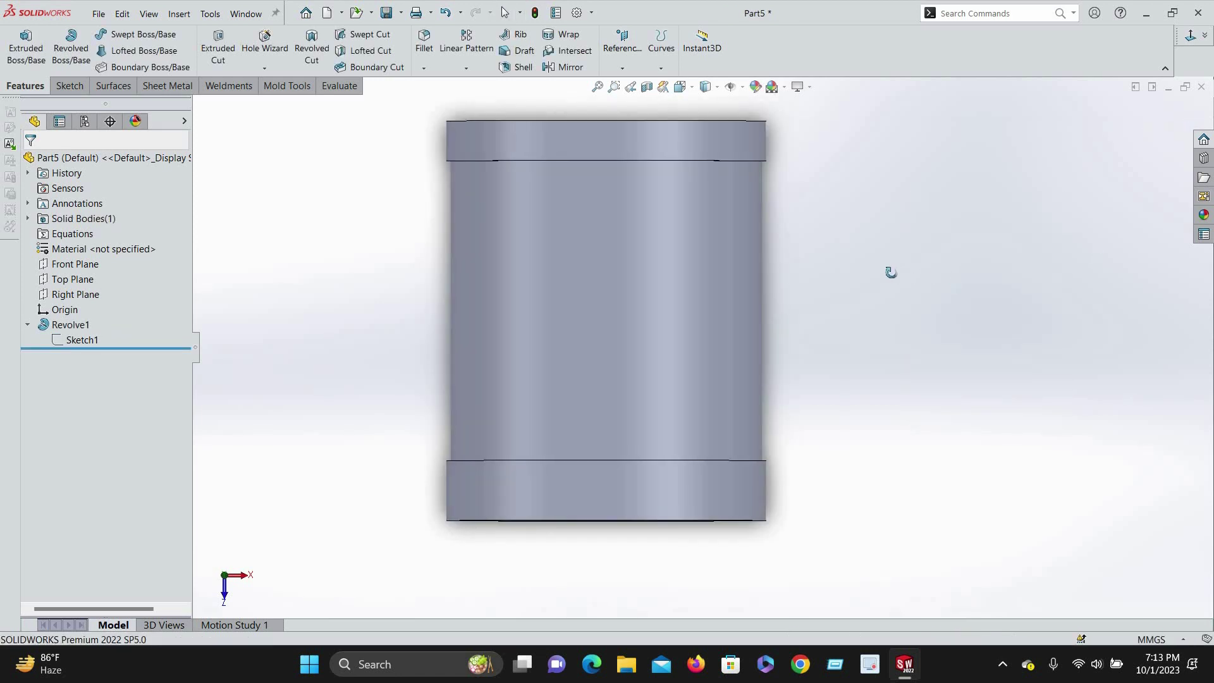
pyautogui.moveTo(890, 272); pyautogui.dragTo(884, 327)
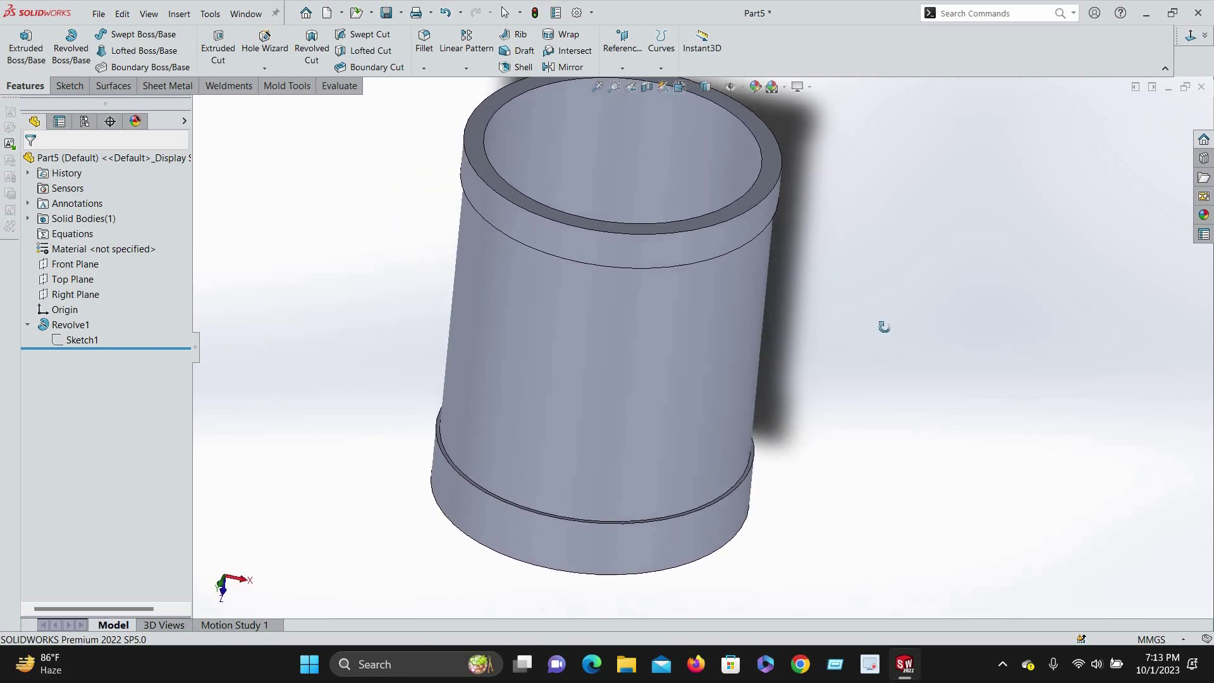
pyautogui.rightClick(885, 328)
pyautogui.press('Escape')
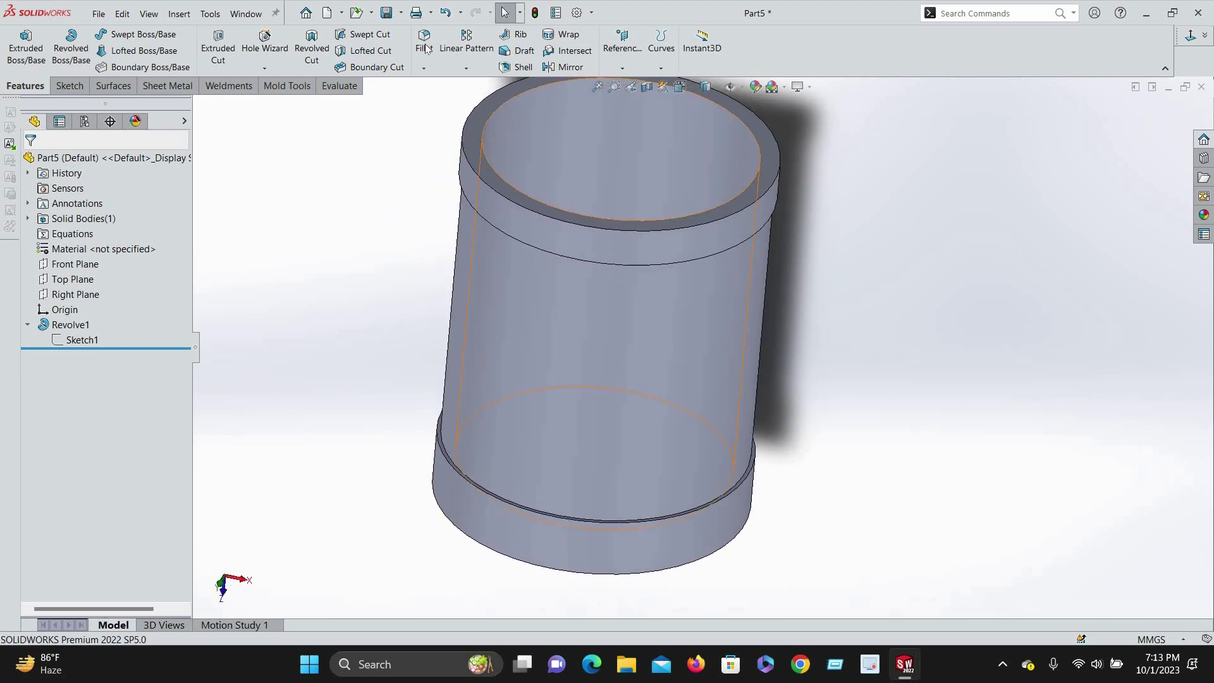
pyautogui.click(423, 41)
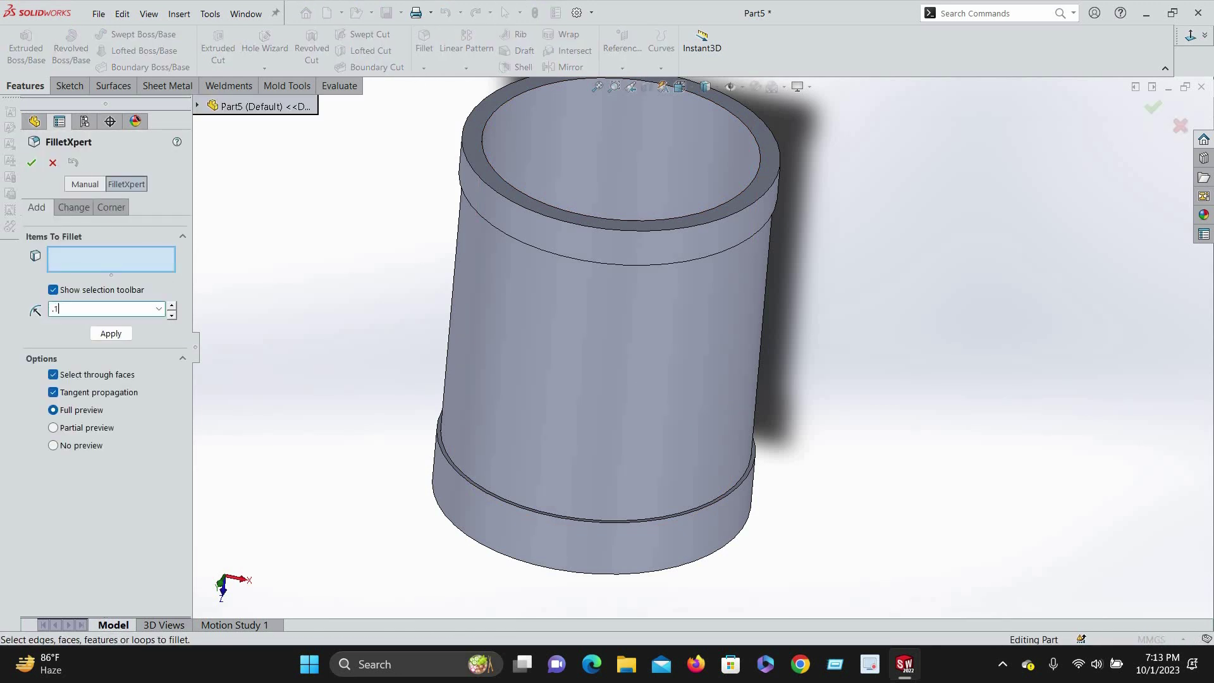
pyautogui.click(483, 183)
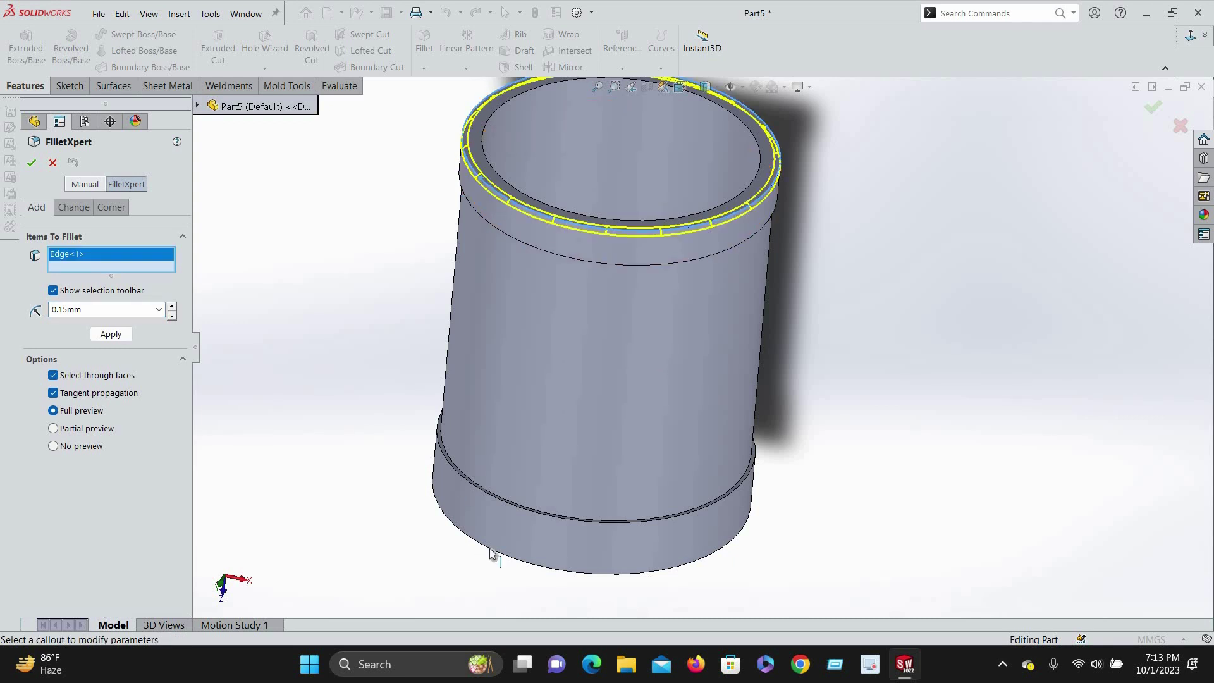
pyautogui.click(492, 554)
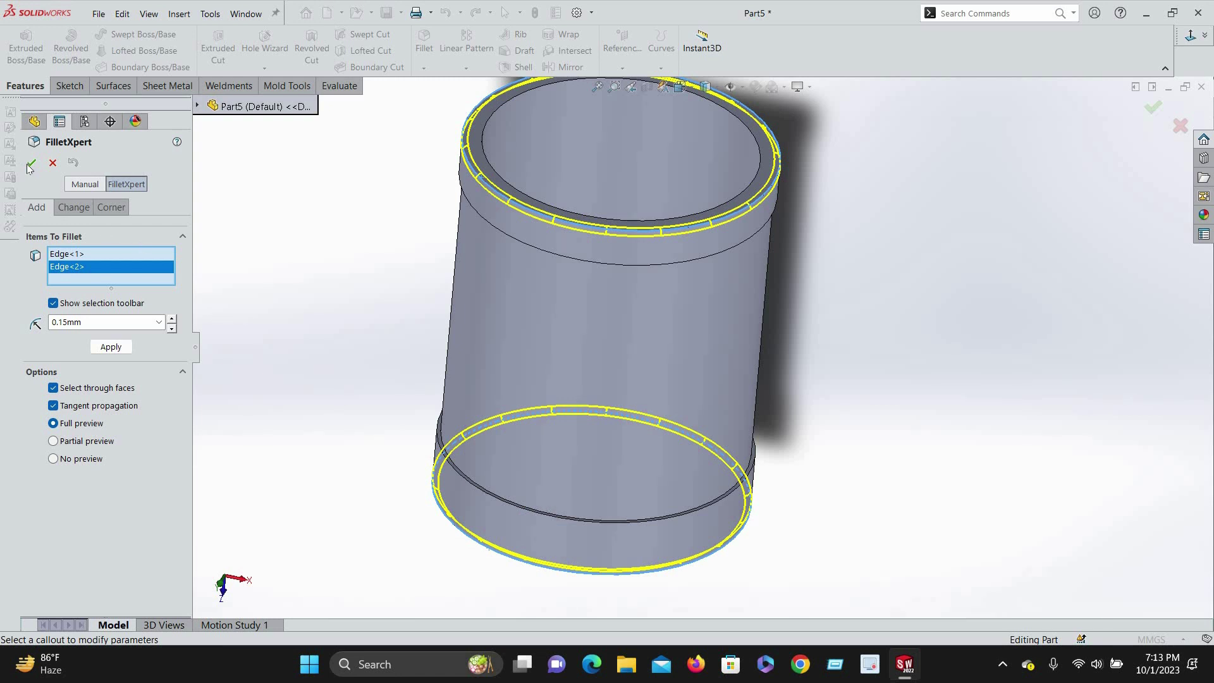
pyautogui.press('Return')
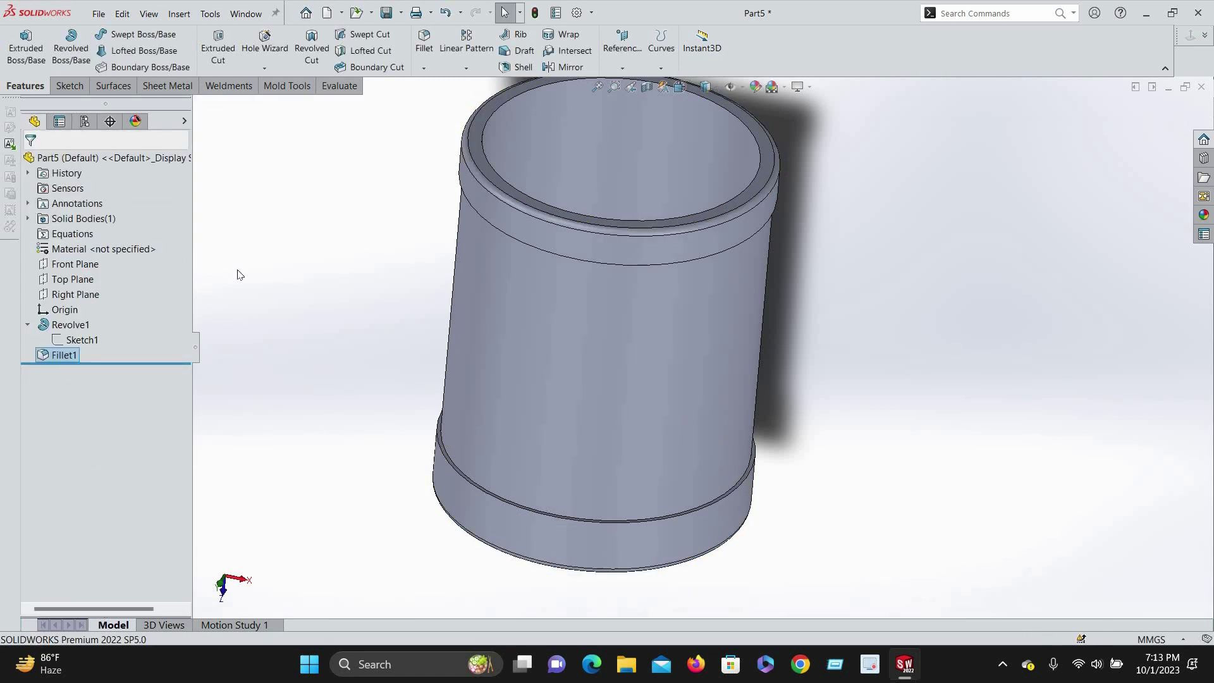
# Examine the filleted cup body from the side and from below.
pyautogui.rightClick(347, 227)
pyautogui.moveTo(417, 251)
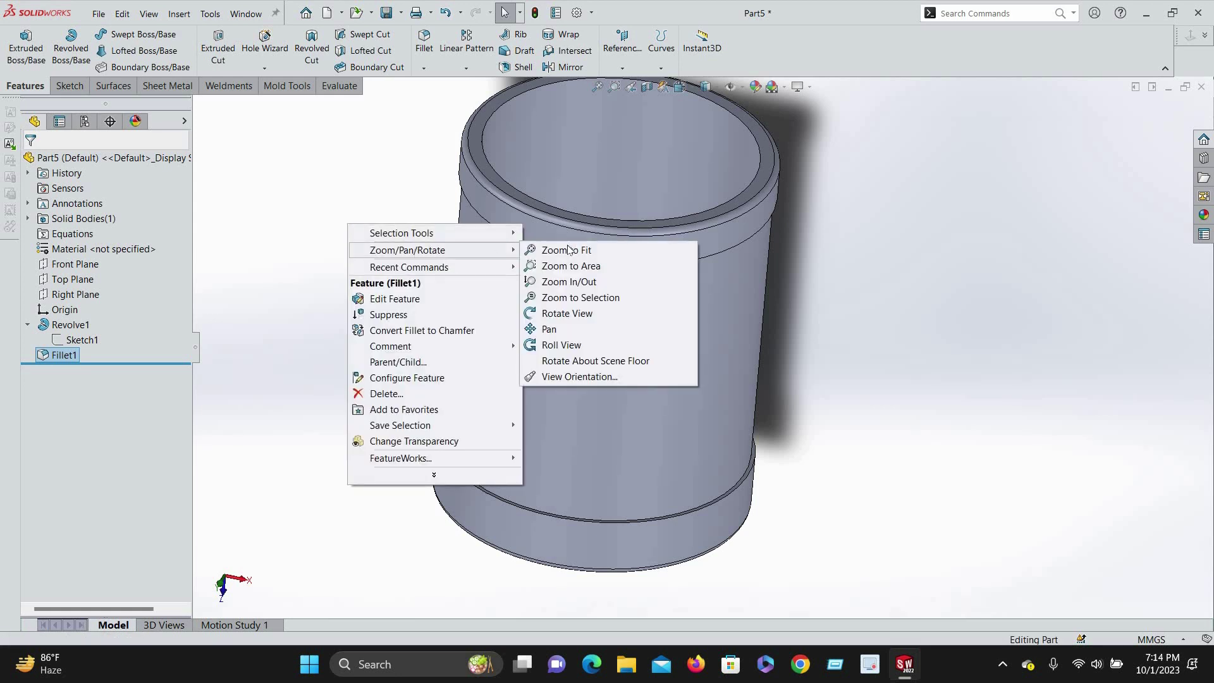
pyautogui.click(523, 252)
pyautogui.rightClick(491, 269)
pyautogui.moveTo(506, 263)
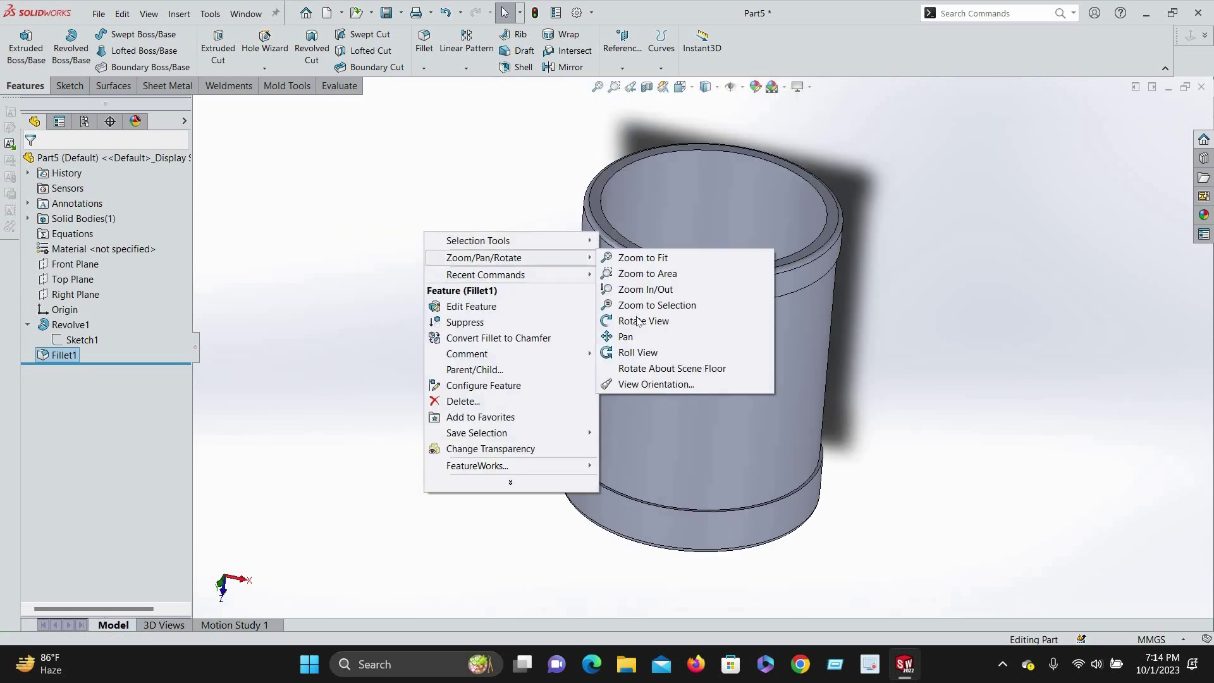
pyautogui.click(626, 314)
pyautogui.moveTo(290, 285); pyautogui.dragTo(427, 343)
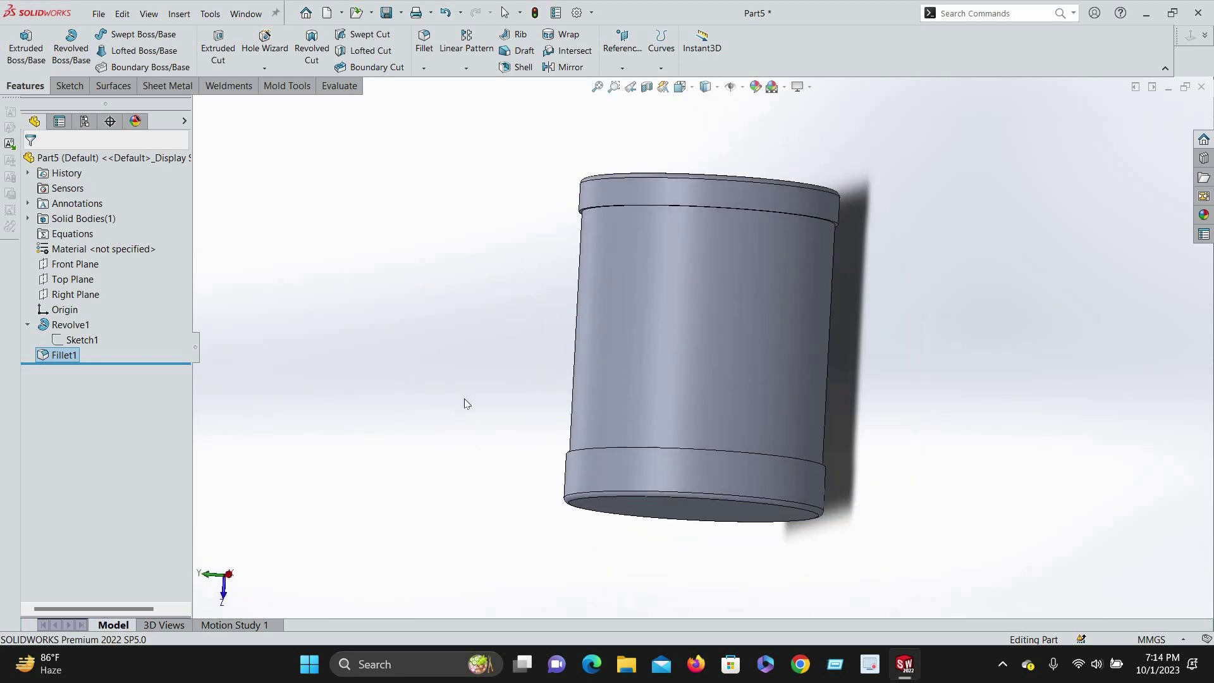
pyautogui.rightClick(422, 343)
pyautogui.click(462, 433)
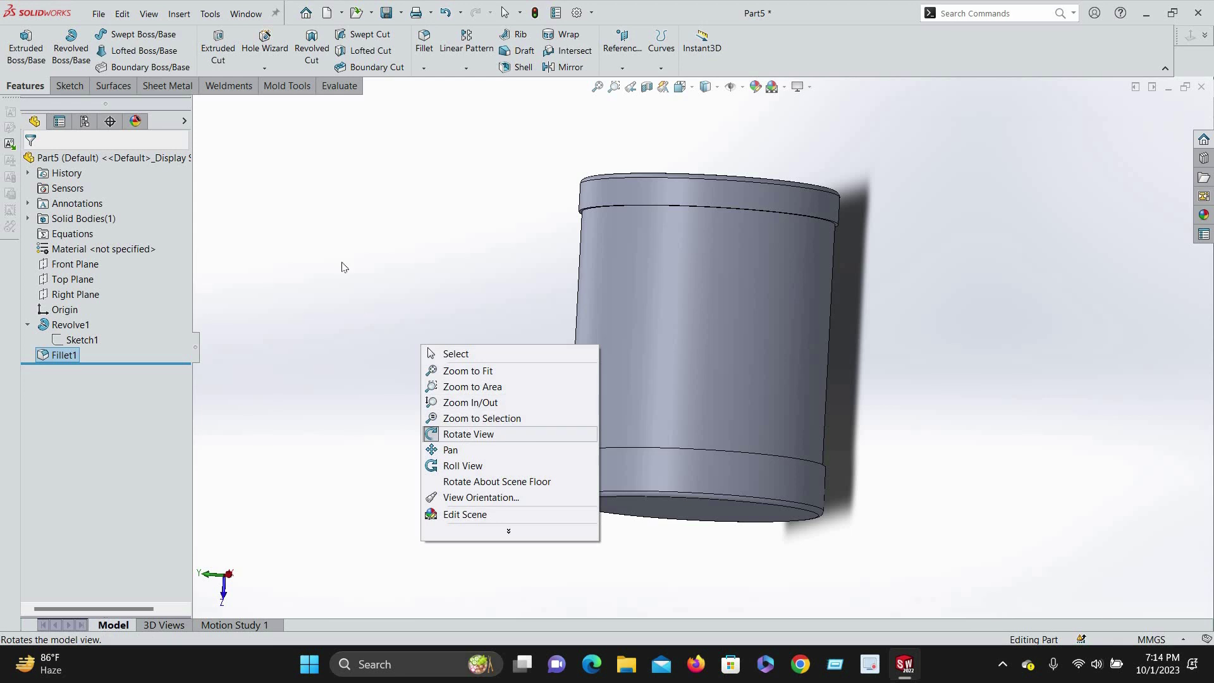
# On the Top Plane, sketch an open three-line handle path from inside the upper band outward, down about 5.3 mm, and a short way back toward the cup.
pyautogui.click(72, 278)
pyautogui.click(152, 265)
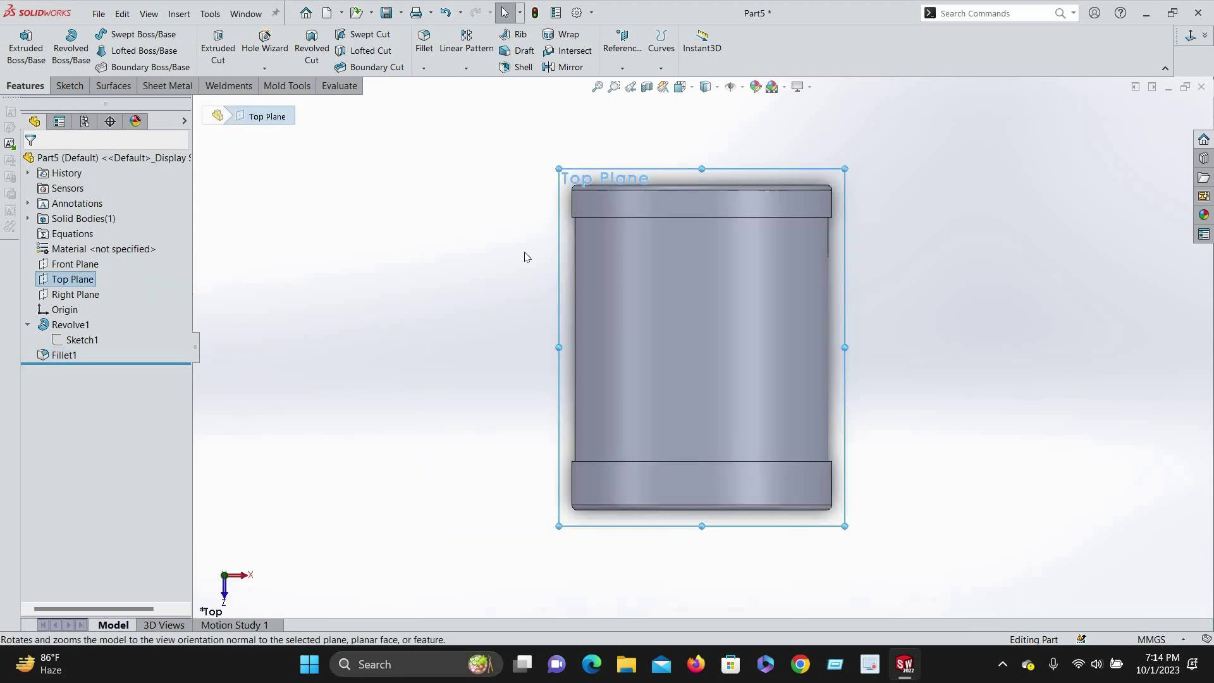
pyautogui.click(69, 86)
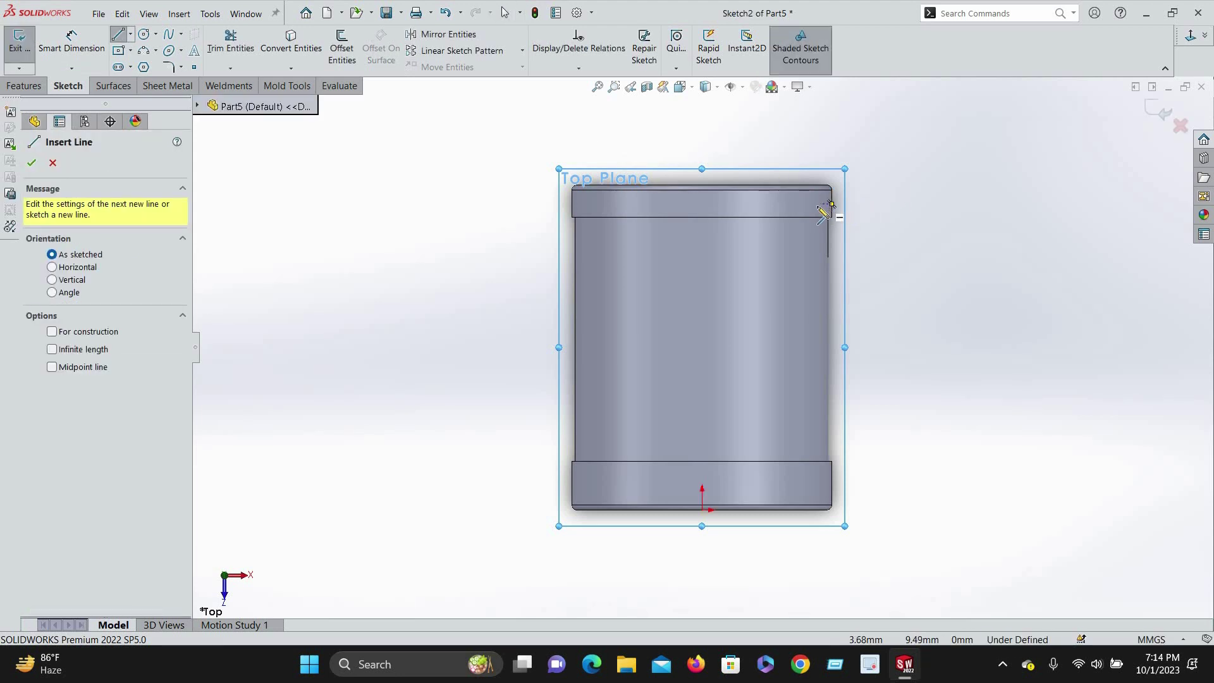
pyautogui.click(816, 213)
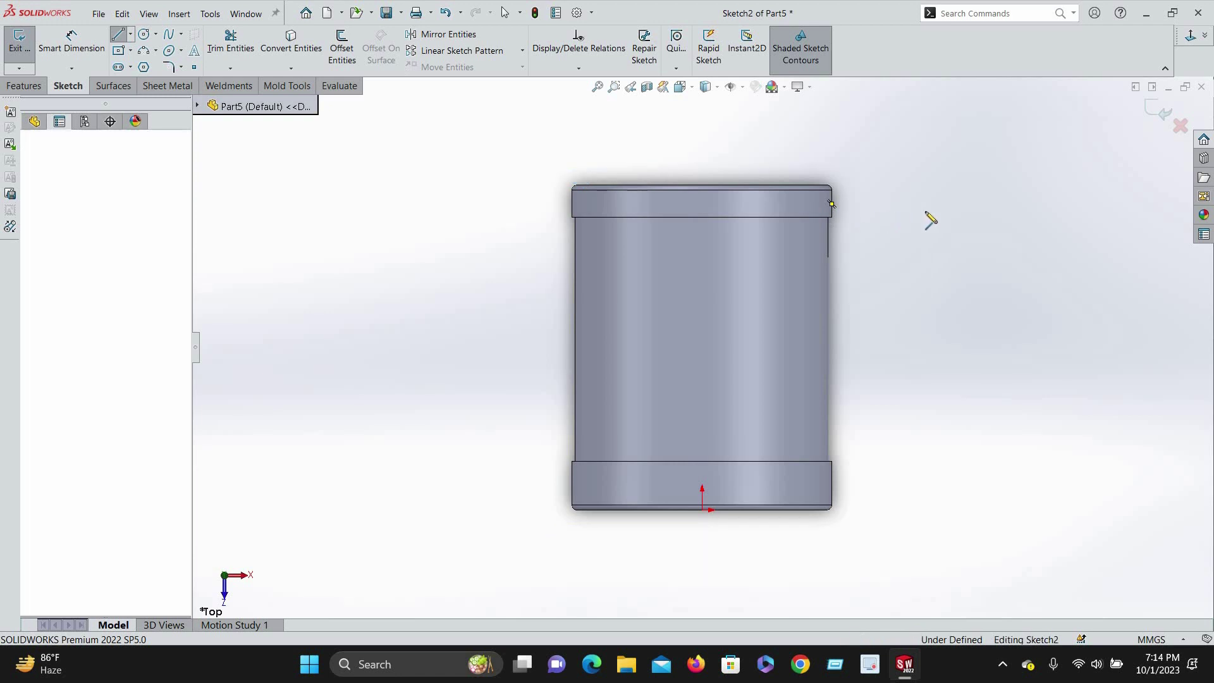
pyautogui.click(951, 213)
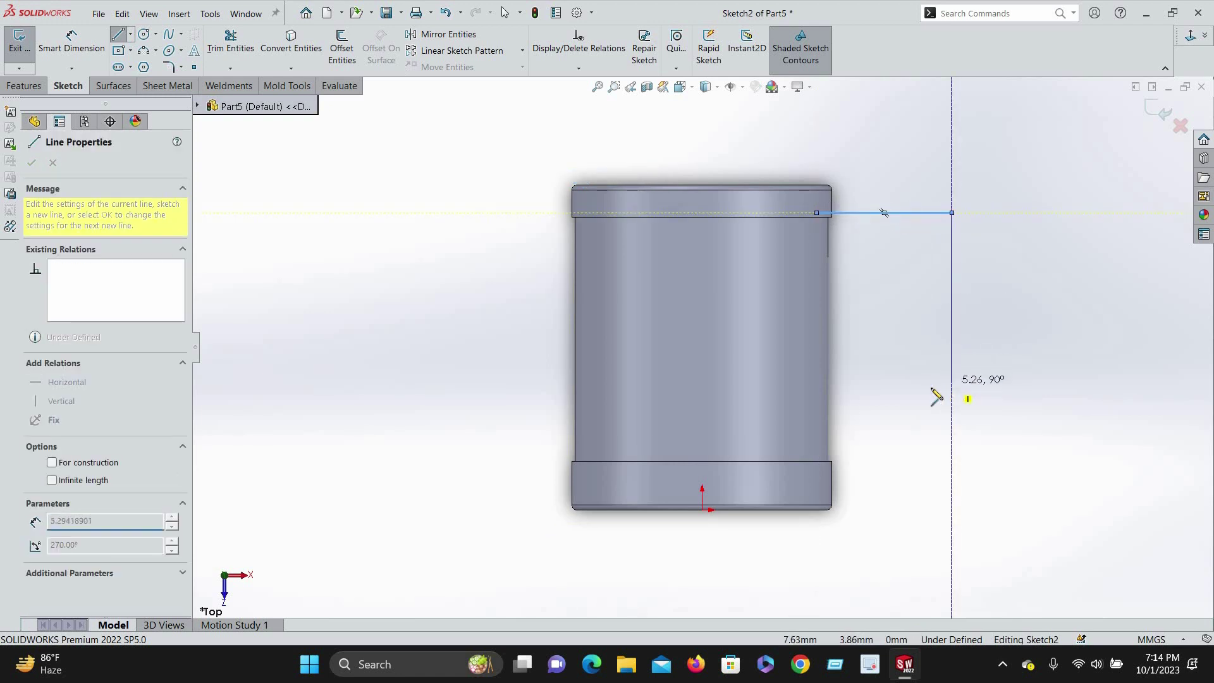
pyautogui.click(952, 386)
pyautogui.click(897, 387)
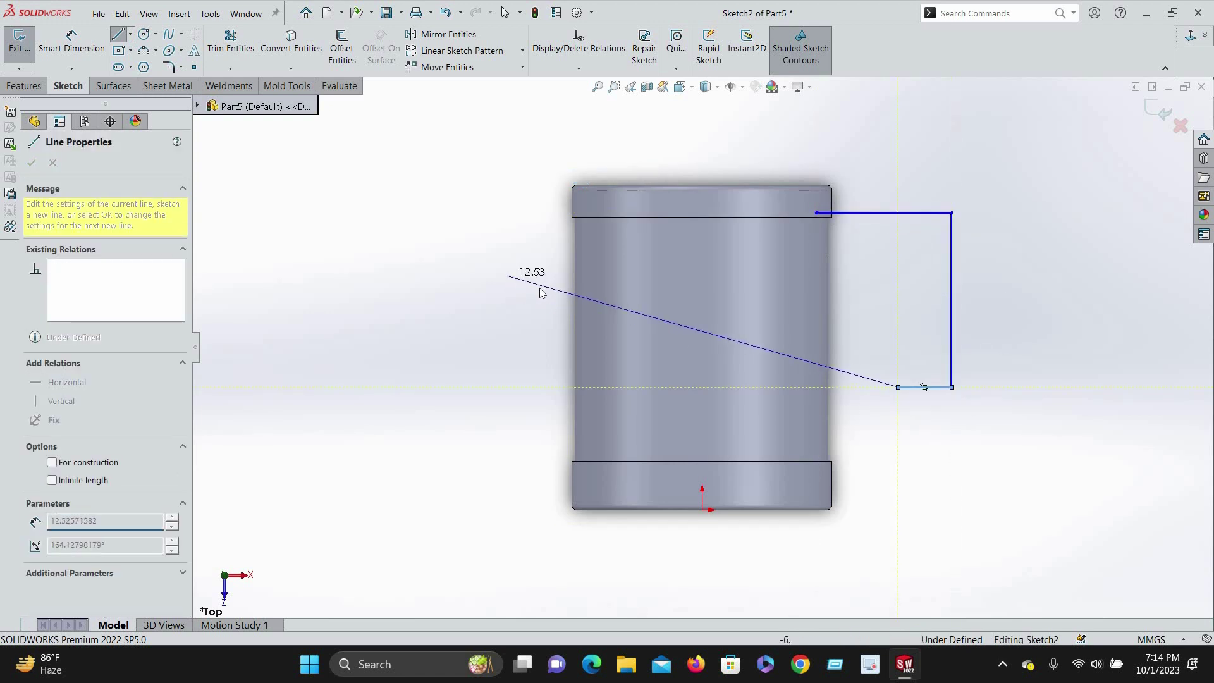
pyautogui.rightClick(510, 239)
pyautogui.click(542, 282)
# Dimension the handle path's upper line 0.85 mm below the cup's top edge.
pyautogui.click(73, 43)
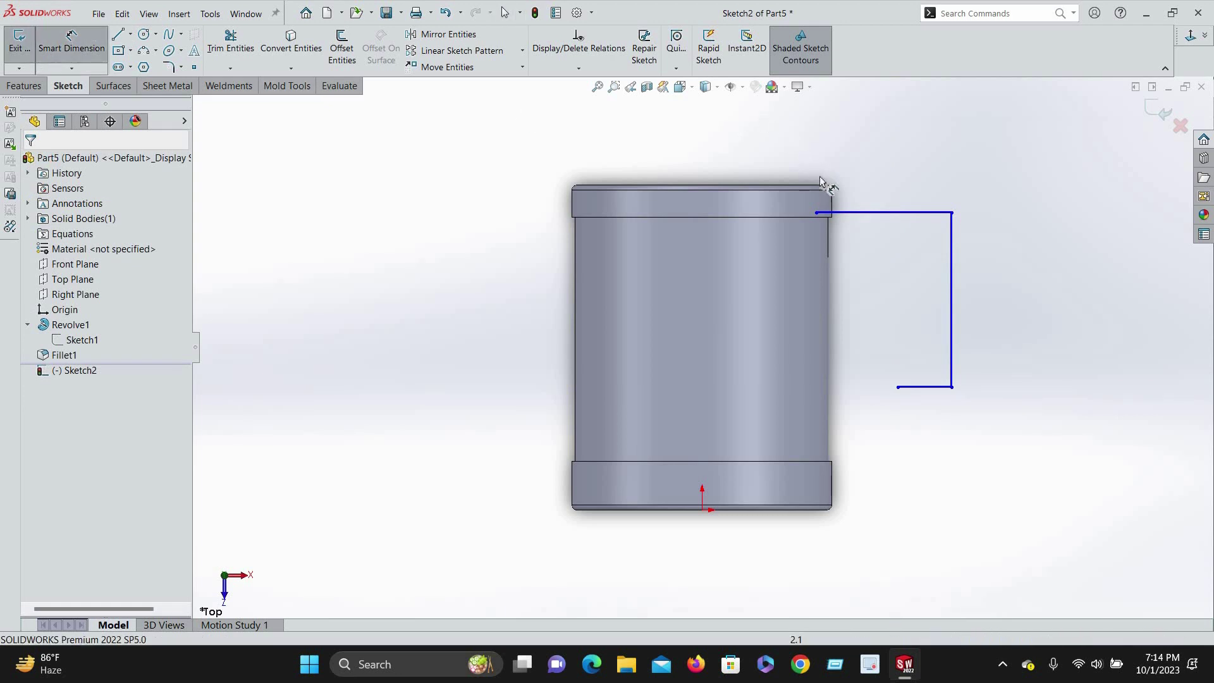
pyautogui.click(861, 211)
pyautogui.click(915, 197)
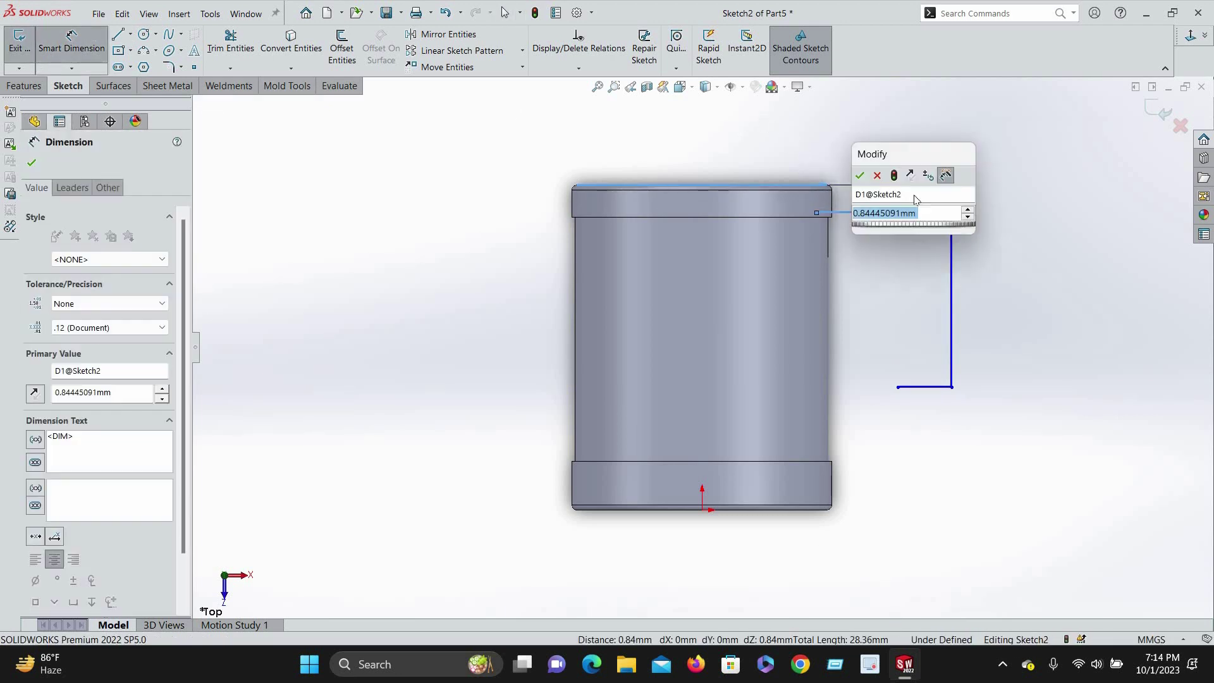
pyautogui.press('BackSpace')
pyautogui.write('.')
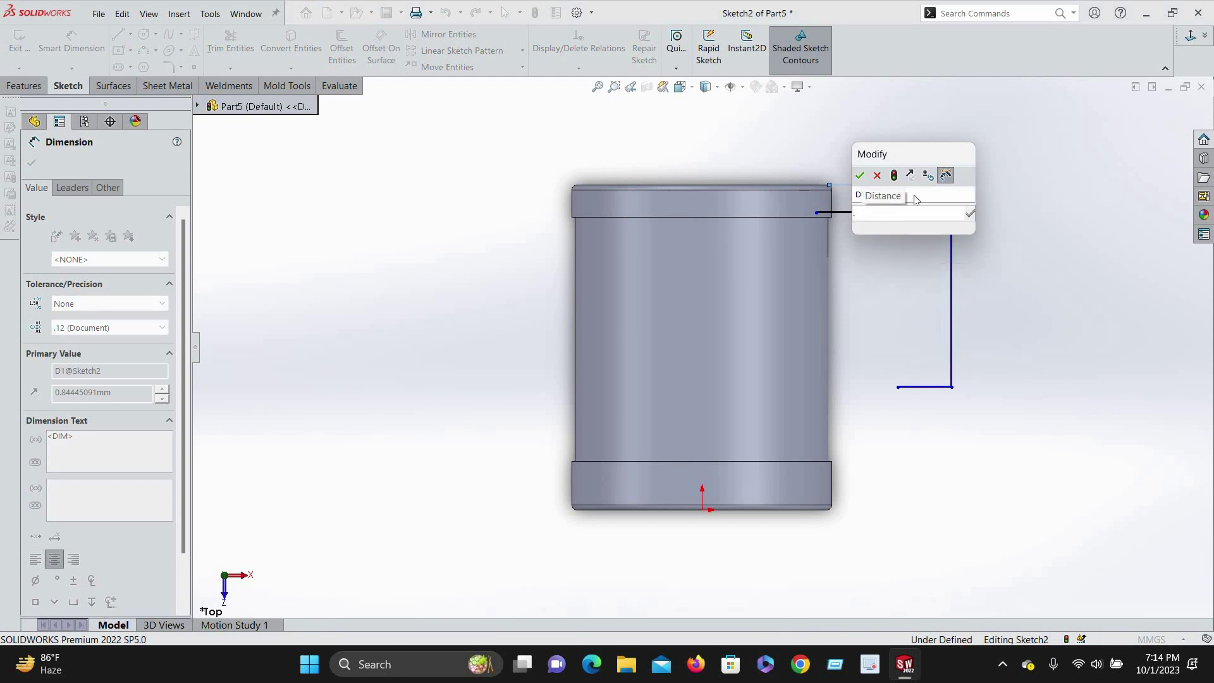
pyautogui.write('85')
pyautogui.press('Return')
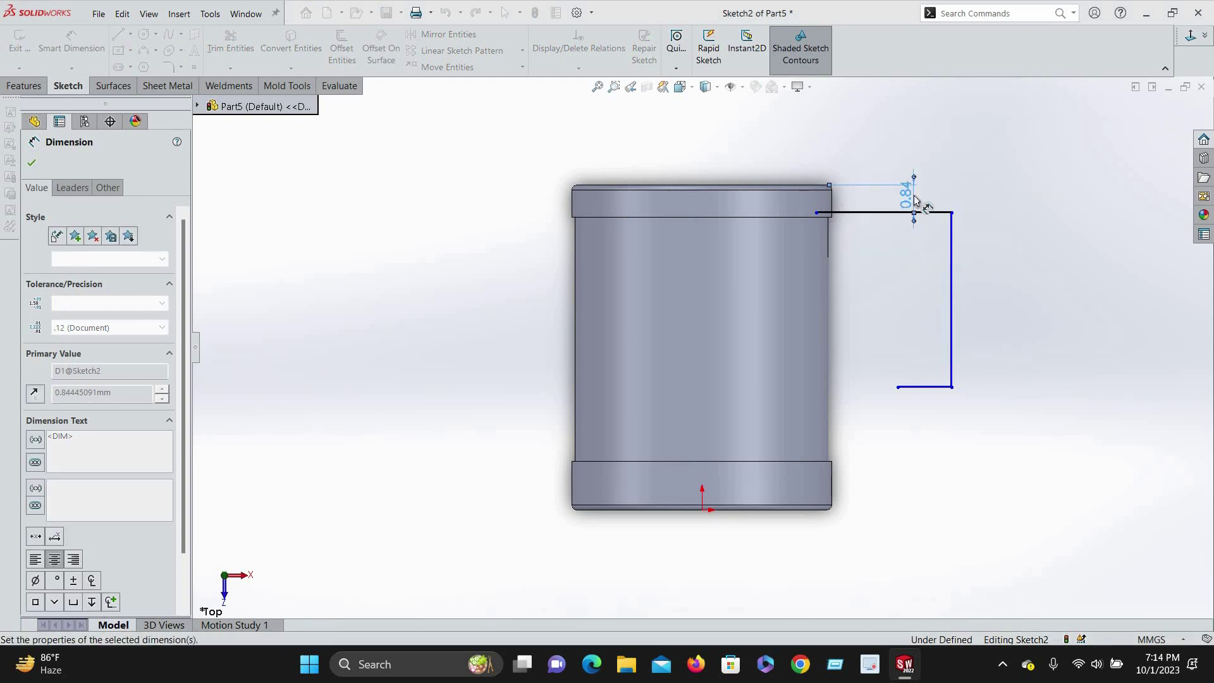
# Dimension the handle path's upper line to 3.5 mm long and its vertical line to 7 mm.
pyautogui.click(859, 218)
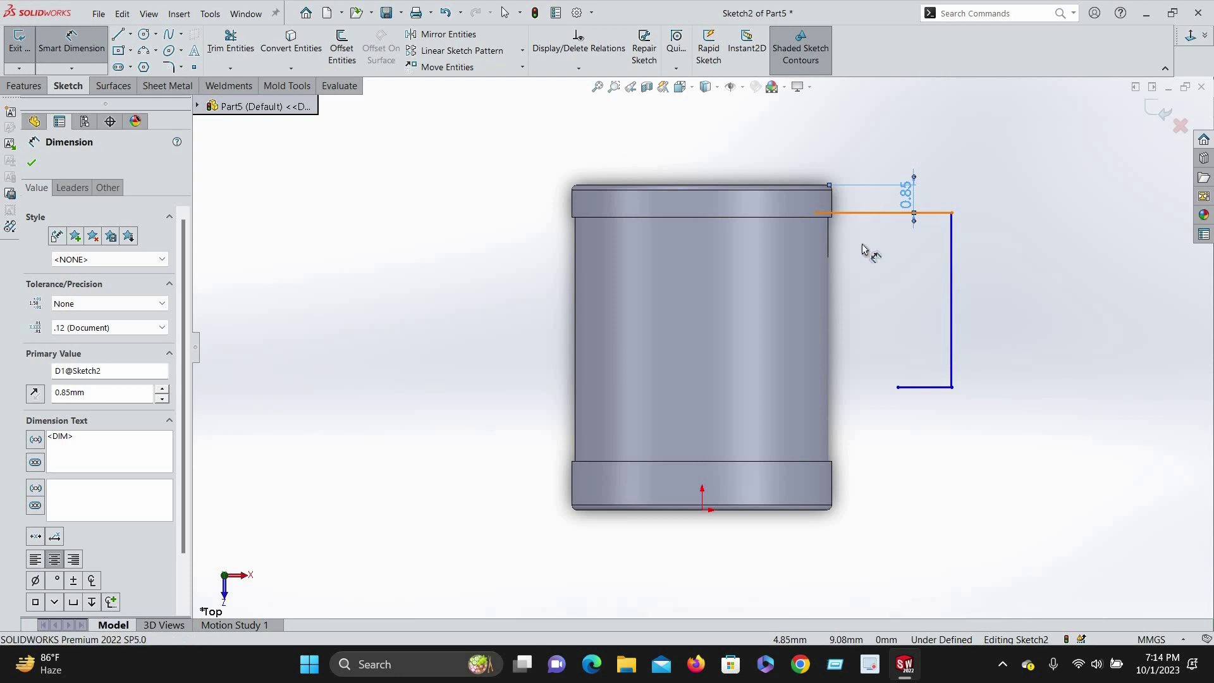
pyautogui.click(867, 247)
pyautogui.write('3.5')
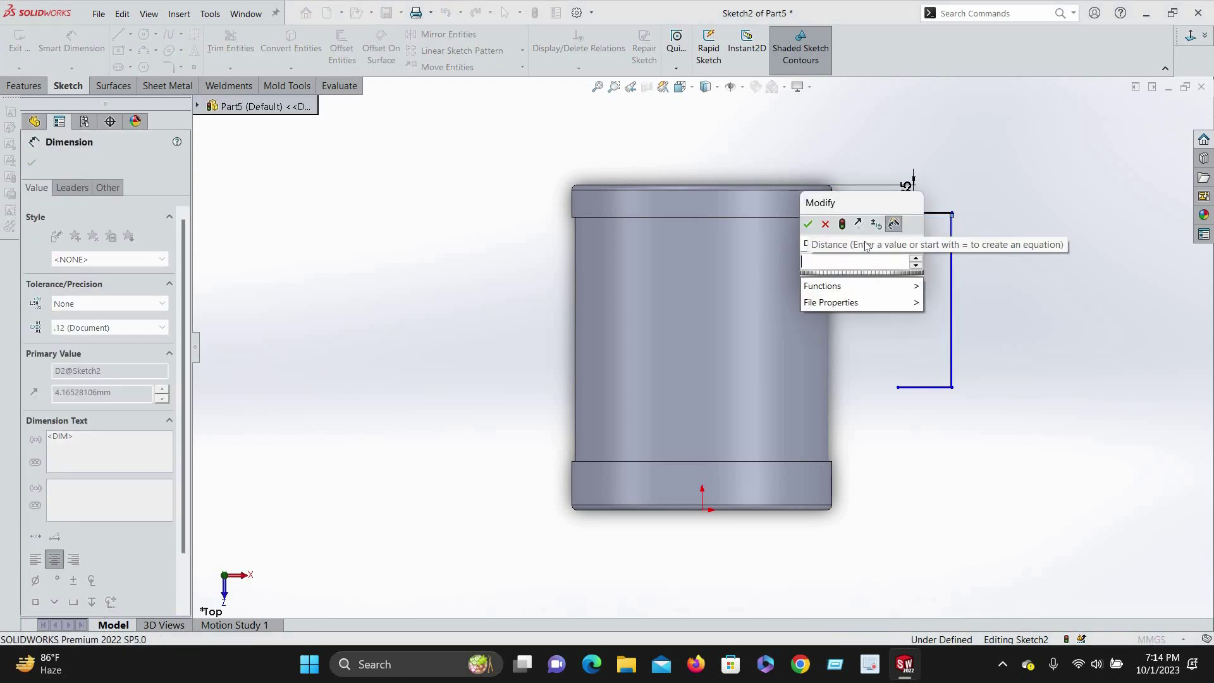
pyautogui.press('Return')
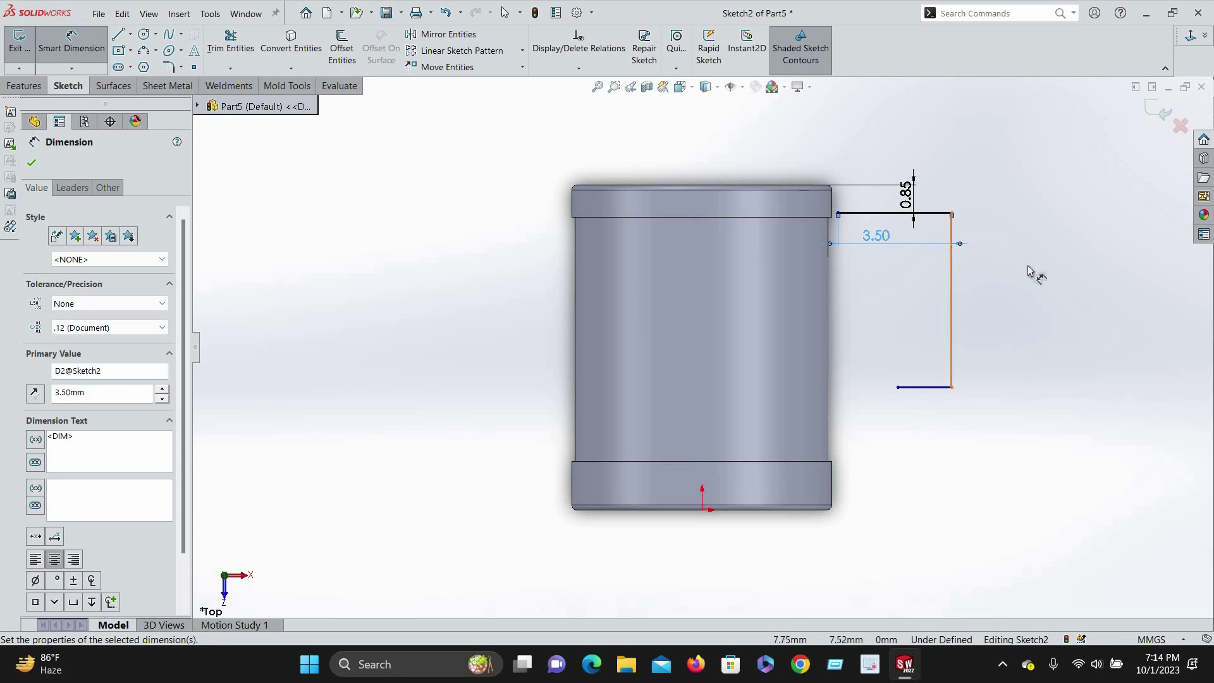
pyautogui.click(1028, 266)
pyautogui.write('7')
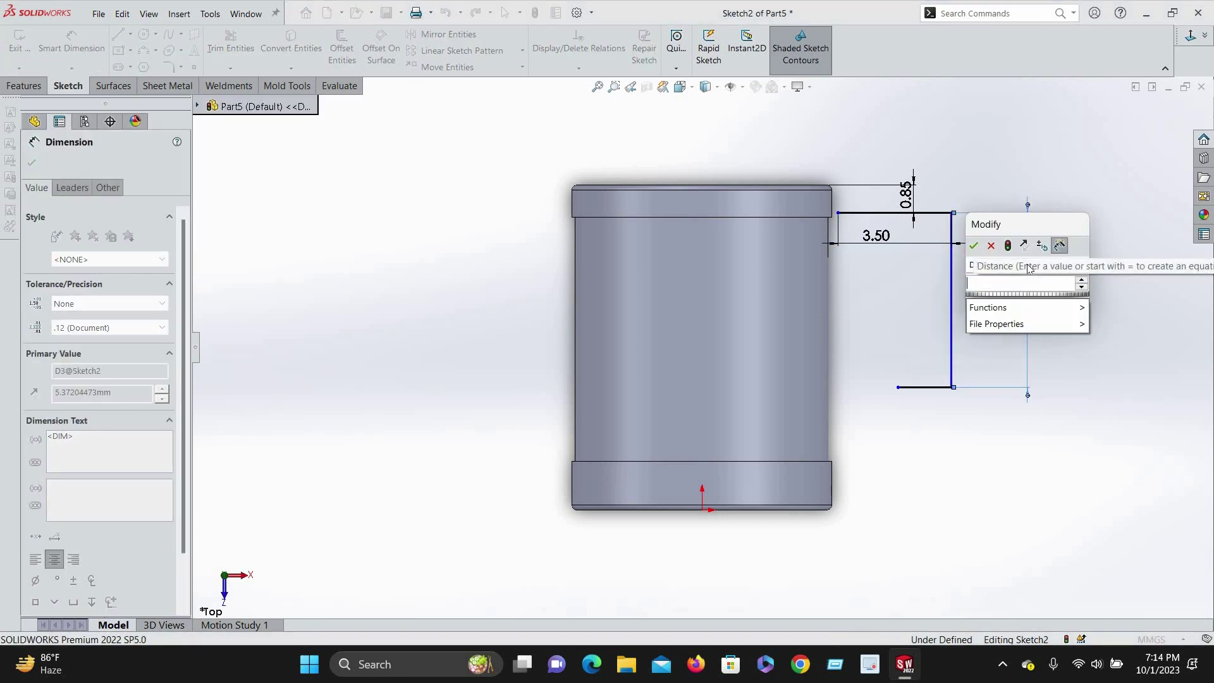
pyautogui.press('Return')
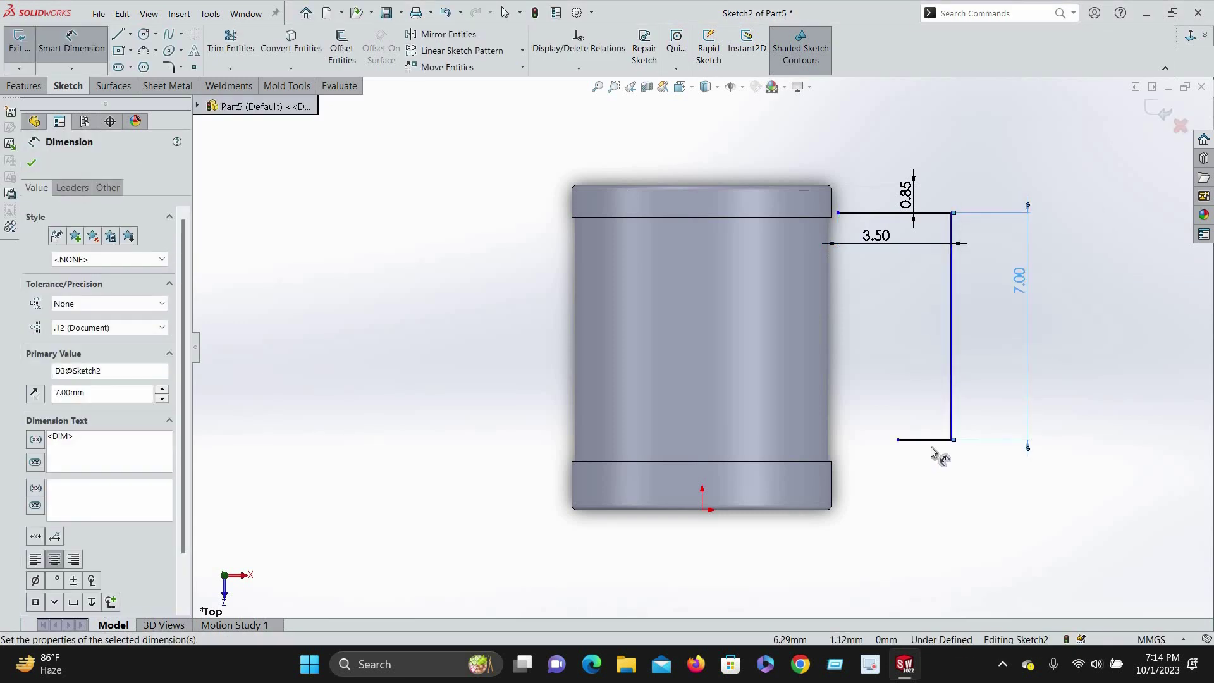
# Dimension the lower line to 2 mm and move the handle path toward the cup until its upper end overlaps the wall.
pyautogui.click(927, 440)
pyautogui.click(927, 501)
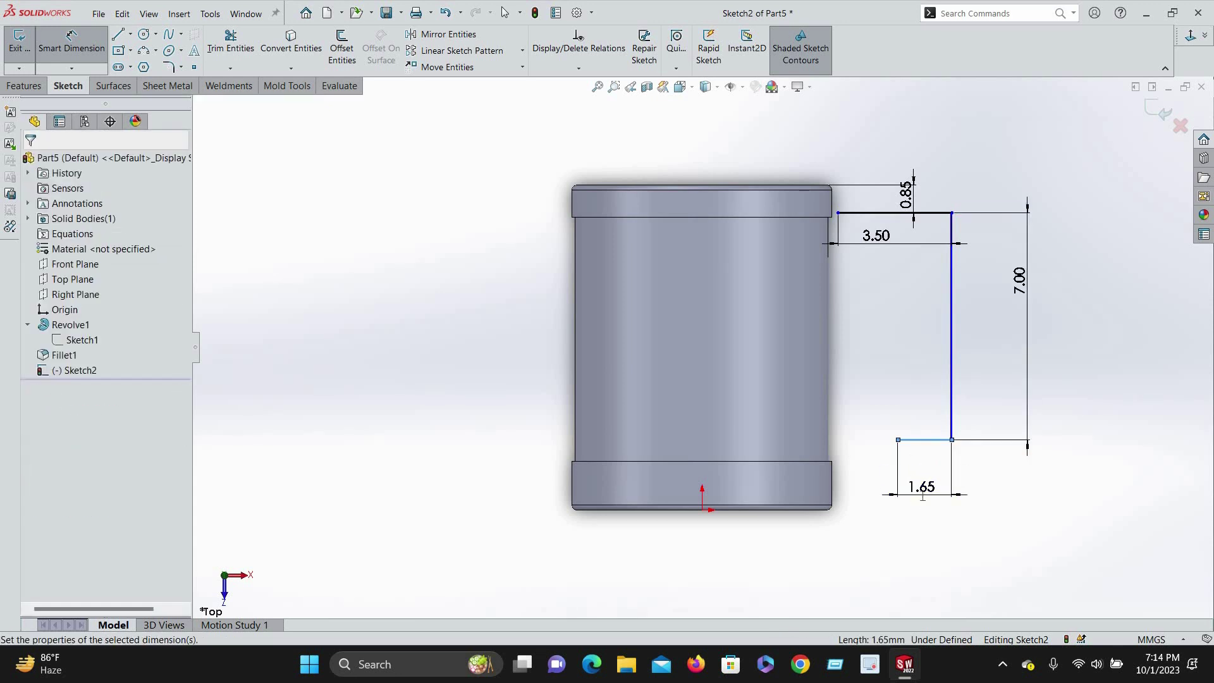
pyautogui.write('2')
pyautogui.press('Return')
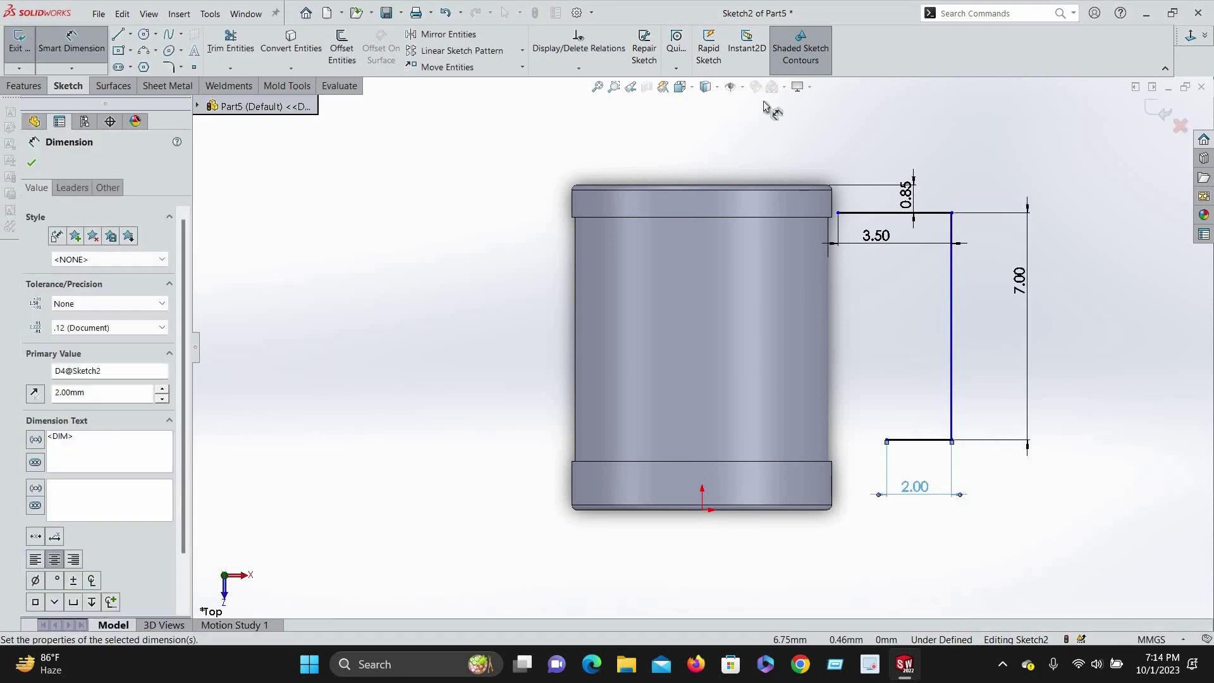
pyautogui.press('Escape')
pyautogui.press('Escape')
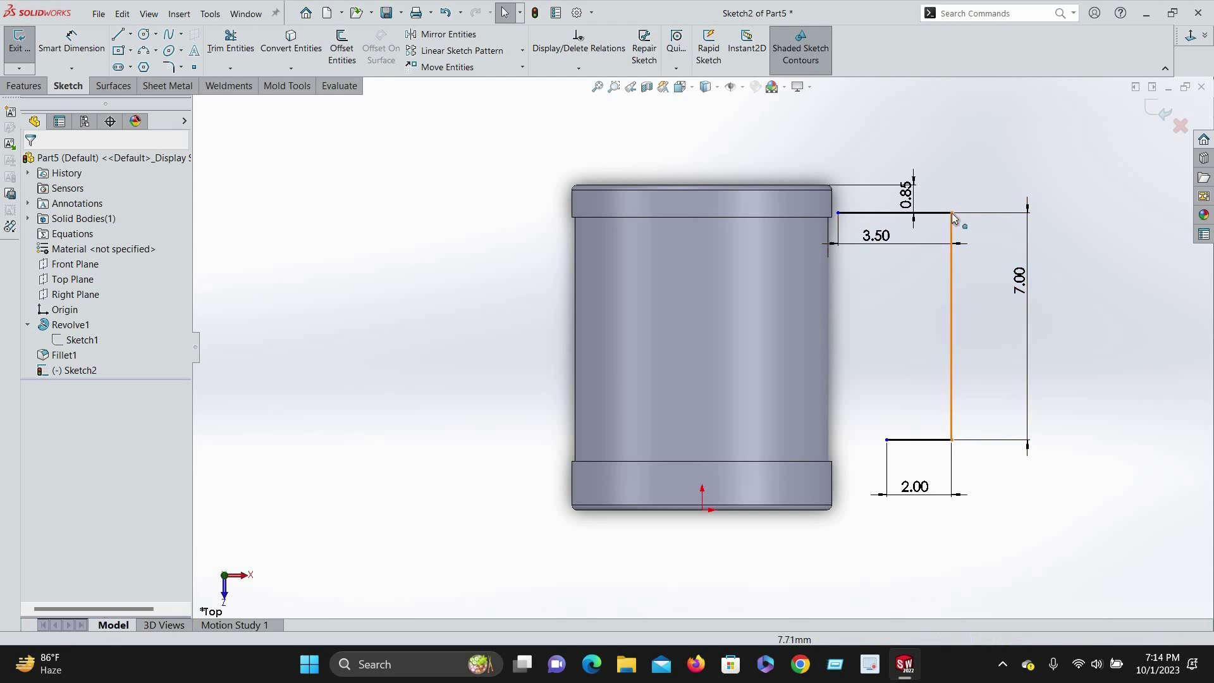
pyautogui.moveTo(948, 215); pyautogui.dragTo(934, 213)
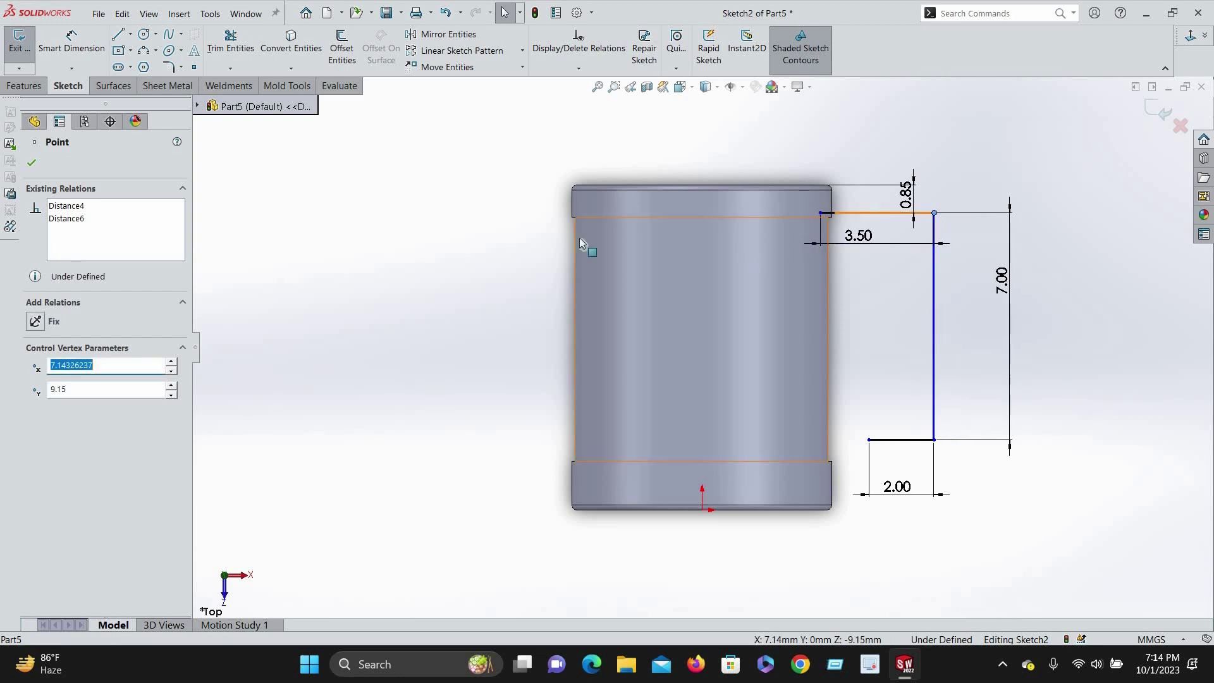
# Round the two outer corners of the handle path with 1.5 mm sketch fillets.
pyautogui.click(174, 68)
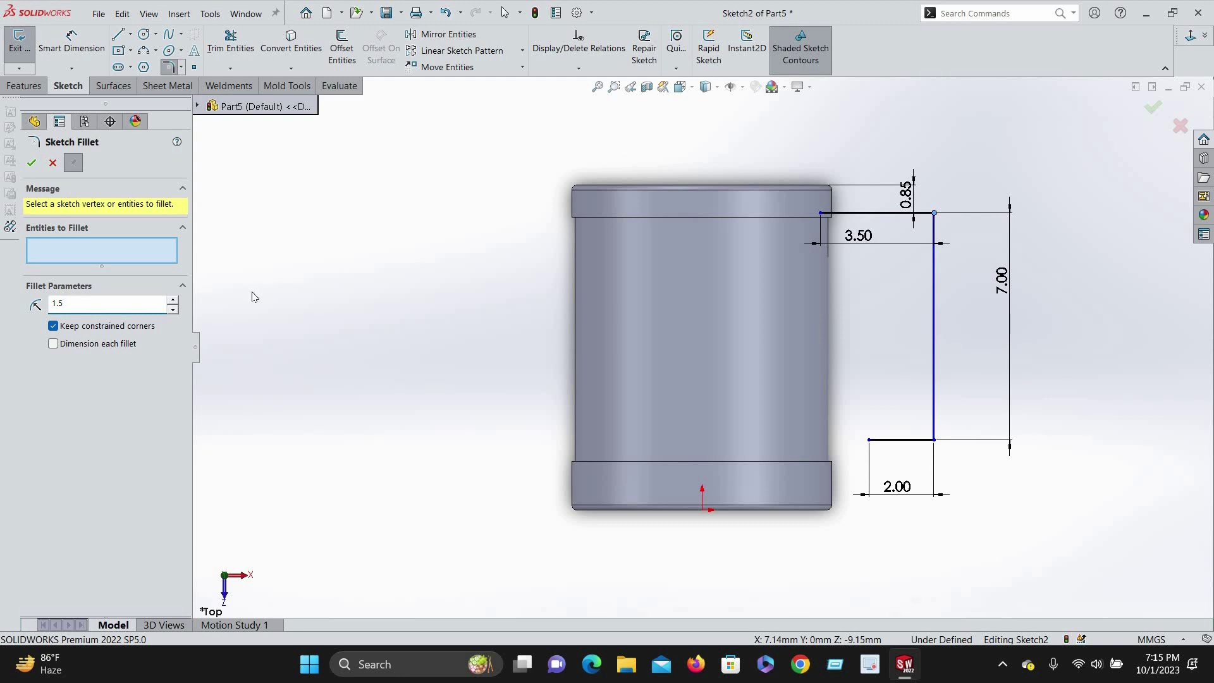
pyautogui.press('Return')
pyautogui.click(934, 215)
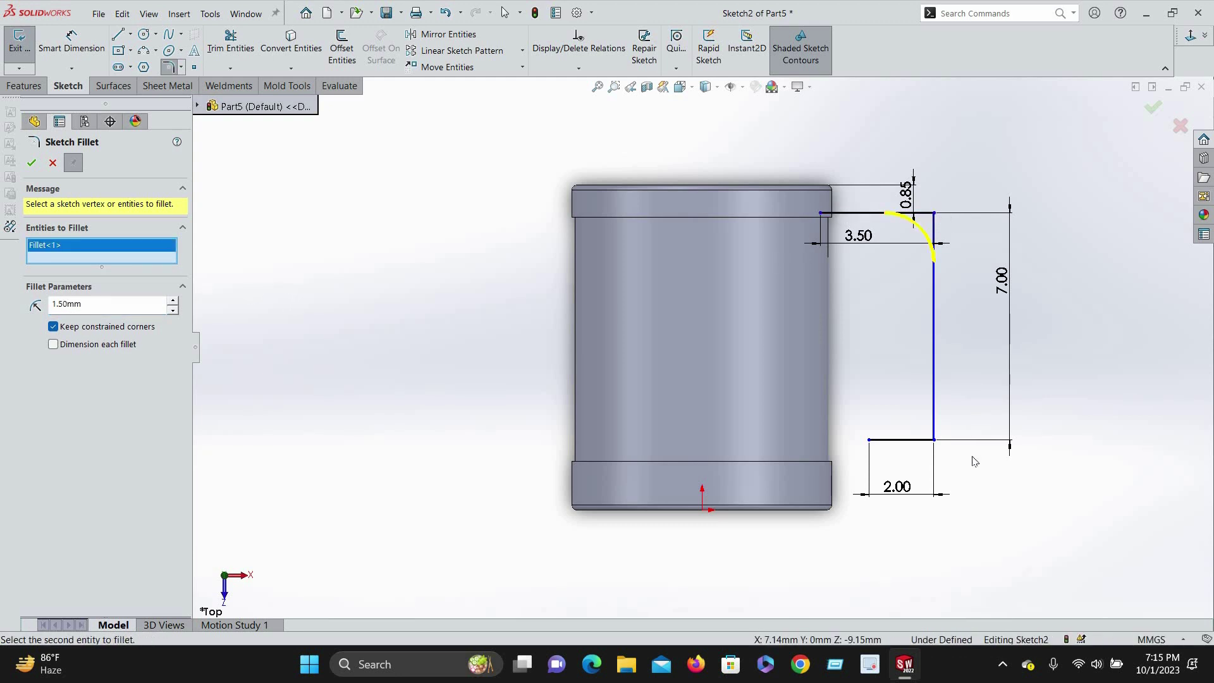
pyautogui.click(935, 441)
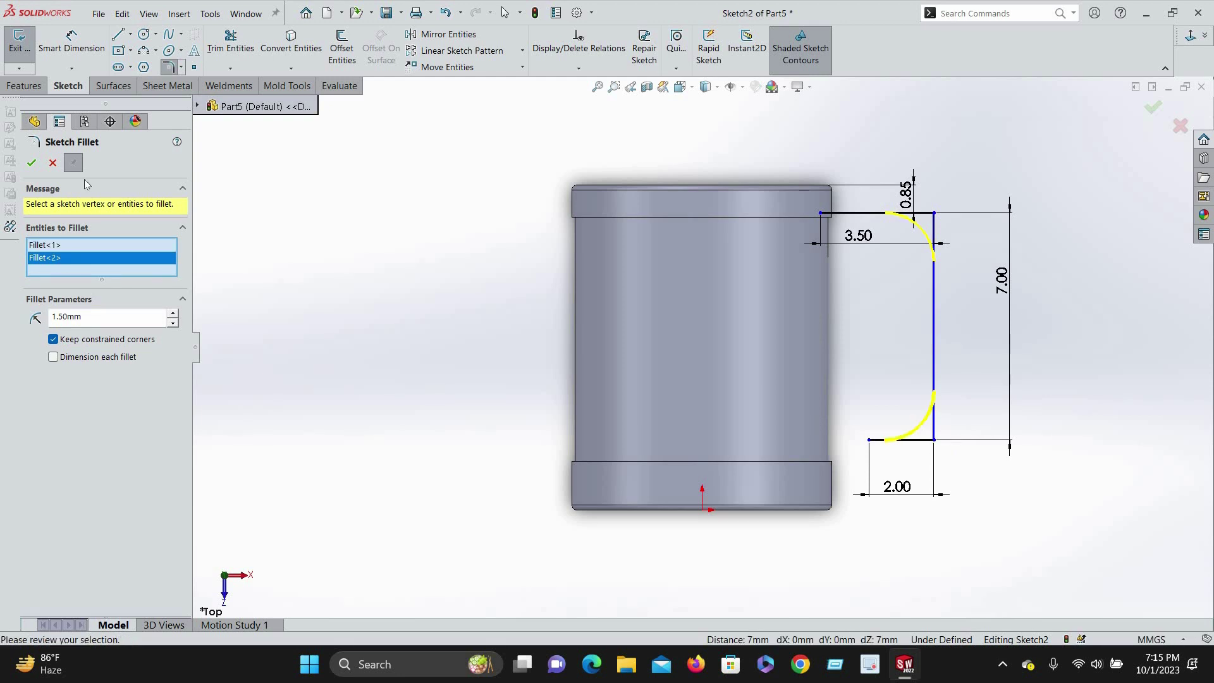
pyautogui.click(30, 164)
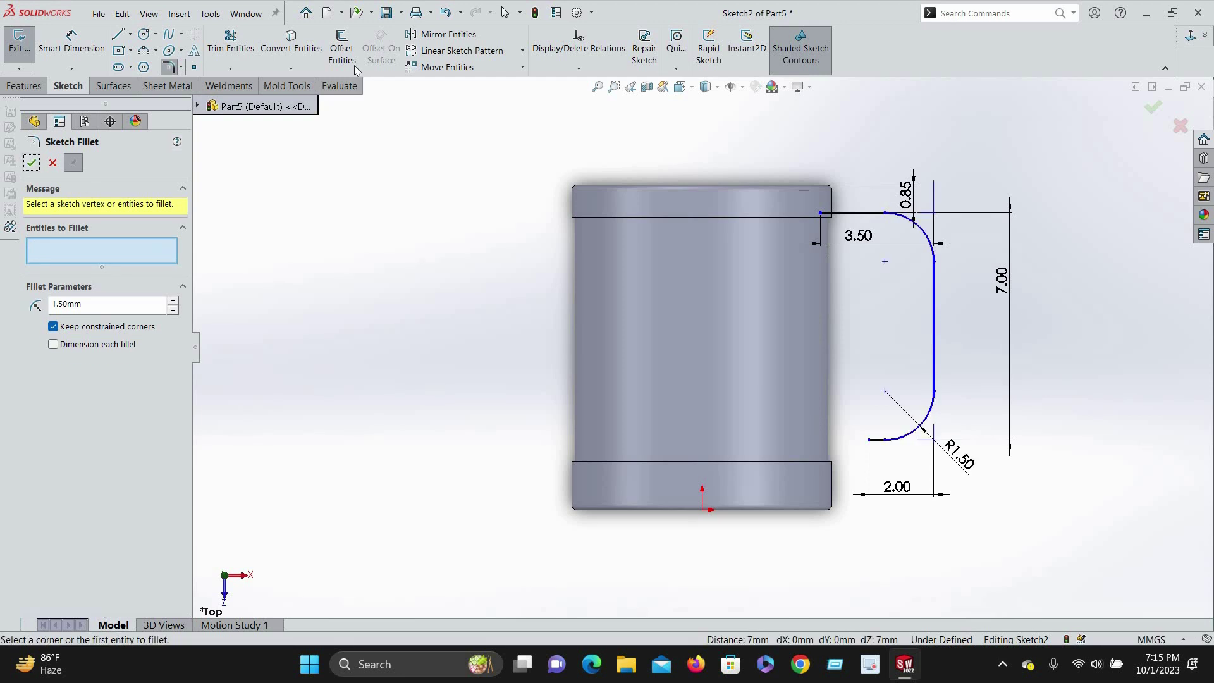
# Offset the whole handle path chain inward by 0.30 mm.
pyautogui.click(342, 47)
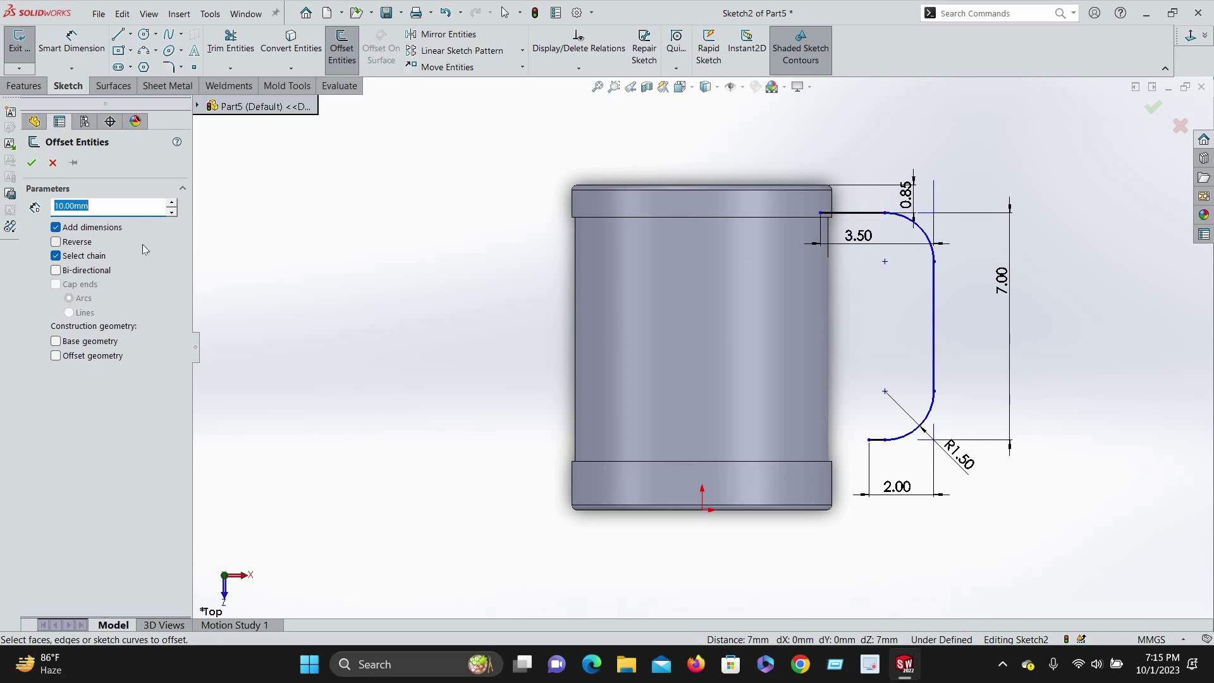
pyautogui.press('BackSpace')
pyautogui.write('.')
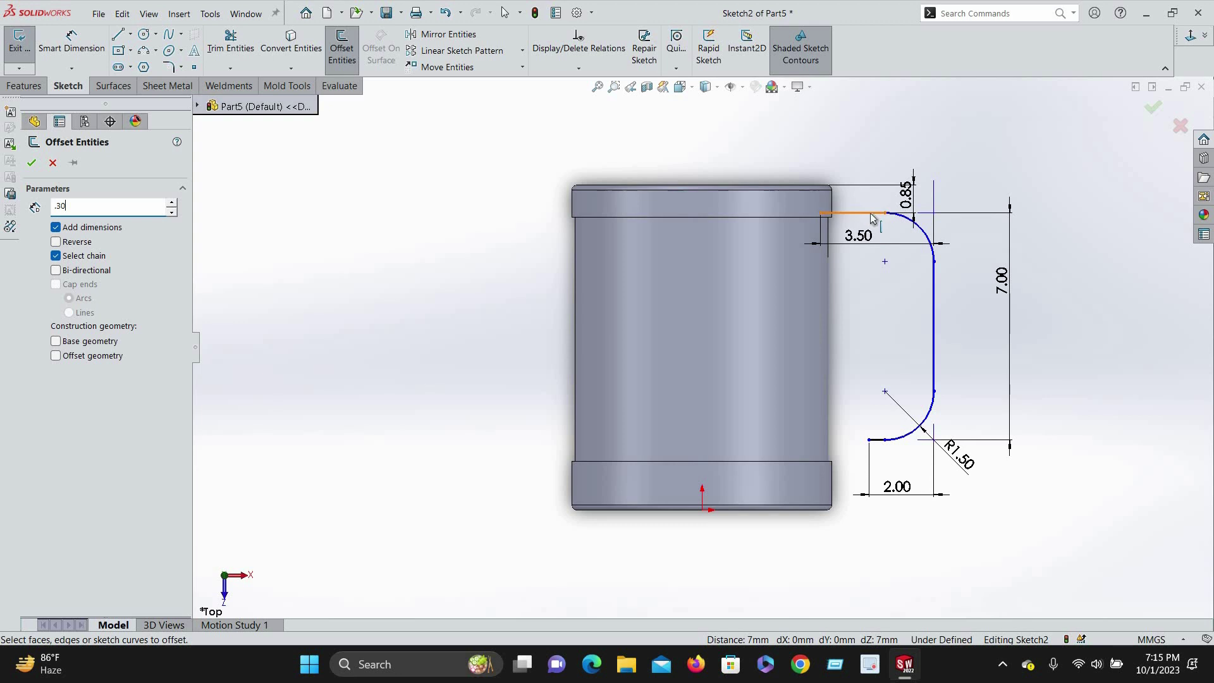
pyautogui.click(31, 162)
# Close the handle profile with a short line across each open end of the two offset paths.
pyautogui.click(117, 34)
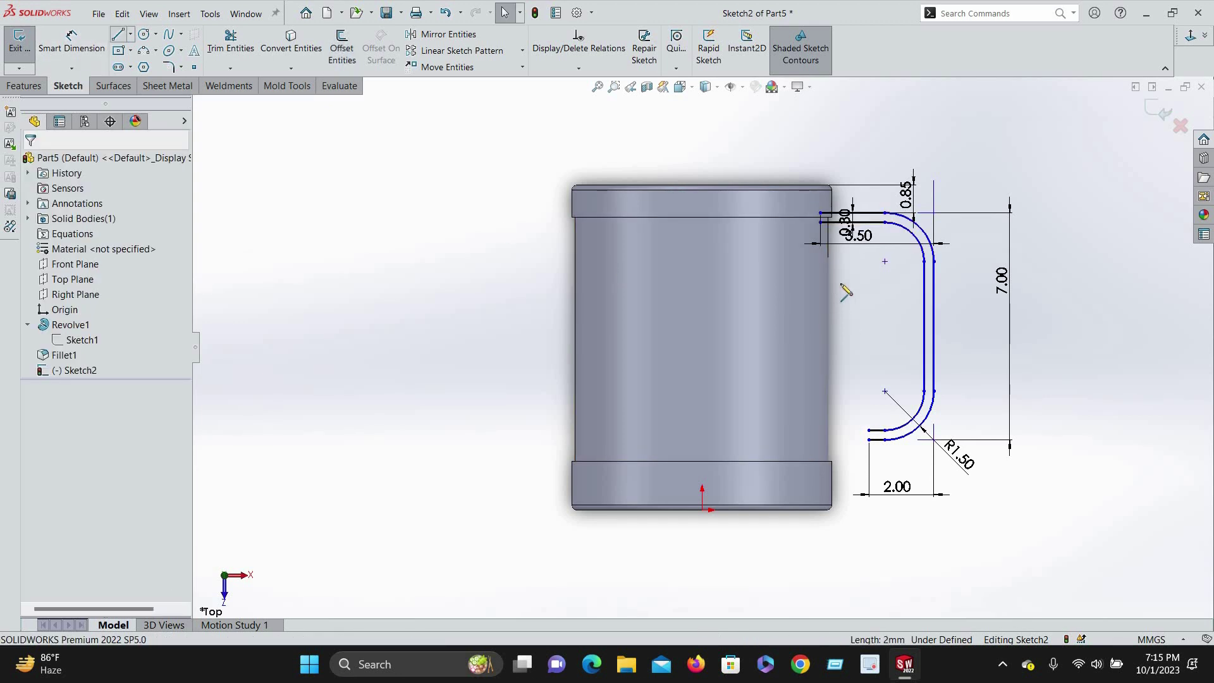
pyautogui.click(822, 223)
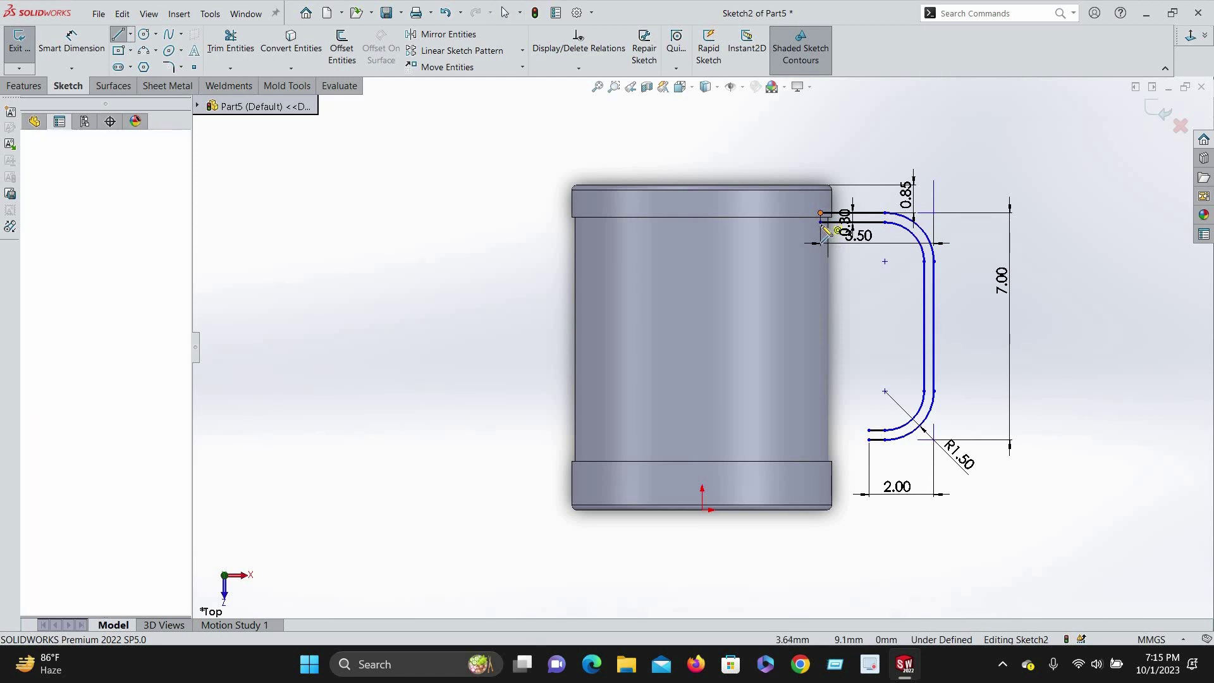
pyautogui.click(870, 439)
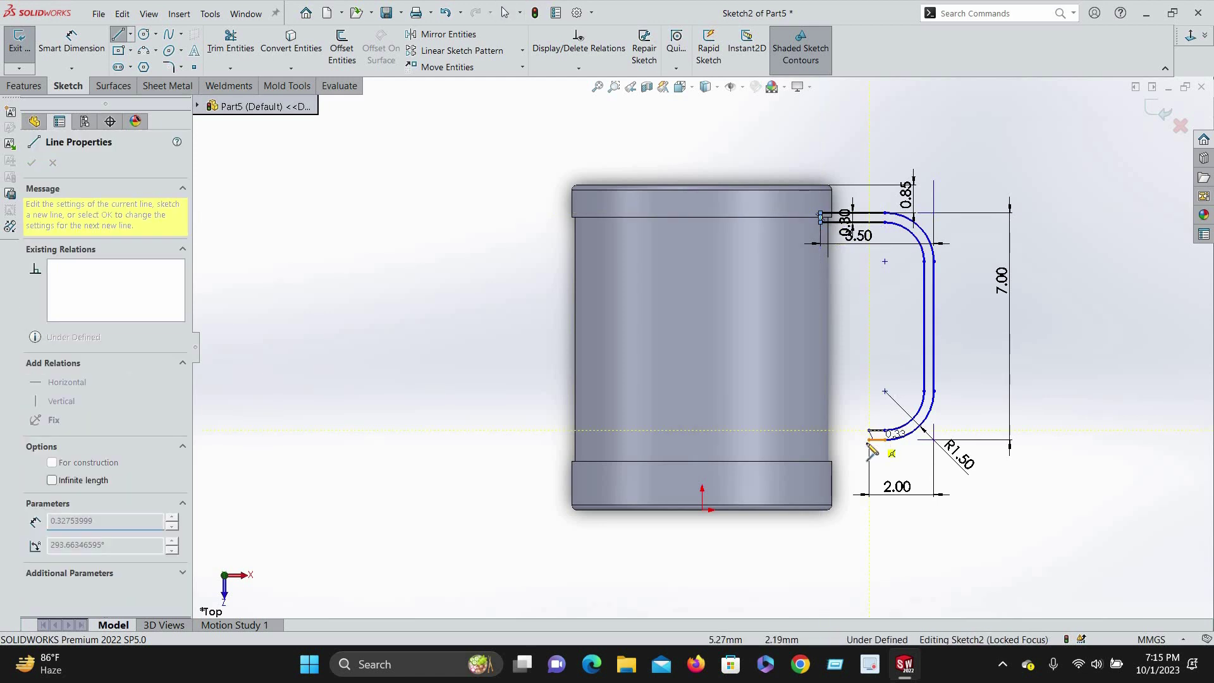
pyautogui.rightClick(845, 363)
pyautogui.click(883, 373)
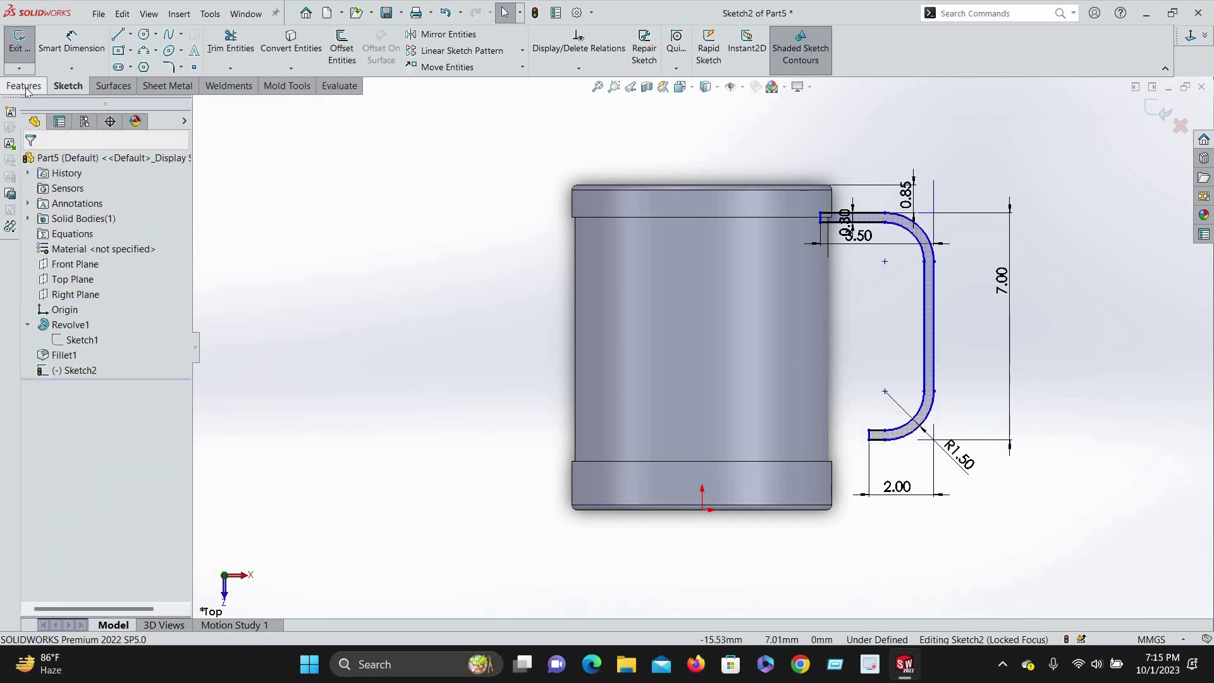
# Start a boss extrusion of the closed handle profile with the Mid Plane end condition.
pyautogui.click(25, 87)
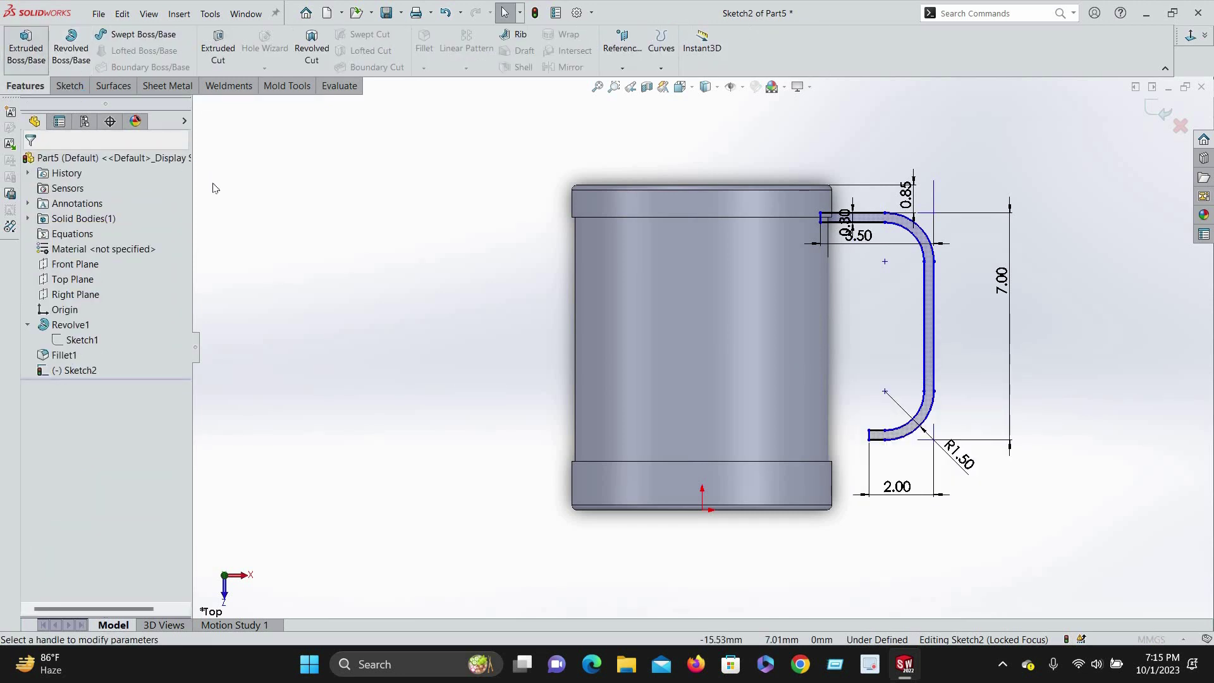
pyautogui.rightClick(514, 167)
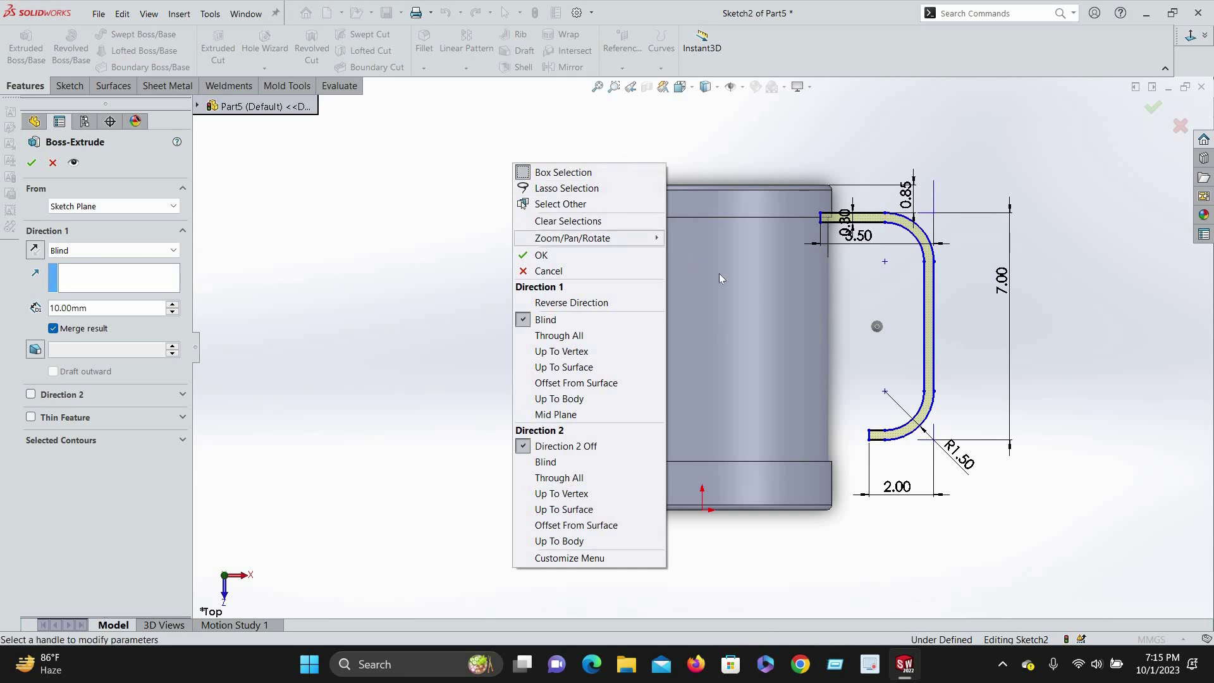
pyautogui.moveTo(594, 237)
pyautogui.click(734, 302)
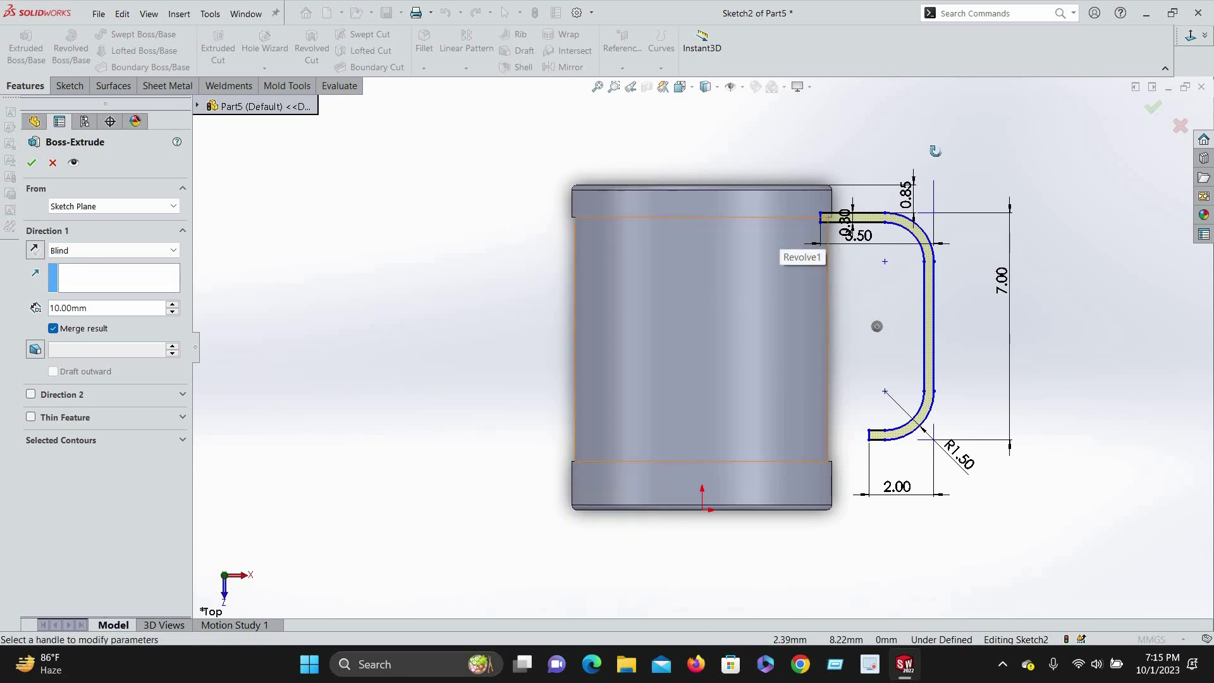
pyautogui.moveTo(839, 190)
pyautogui.mouseDown()
pyautogui.moveTo(909, 452)
pyautogui.moveTo(885, 496)
pyautogui.moveTo(1012, 263)
pyautogui.mouseUp()
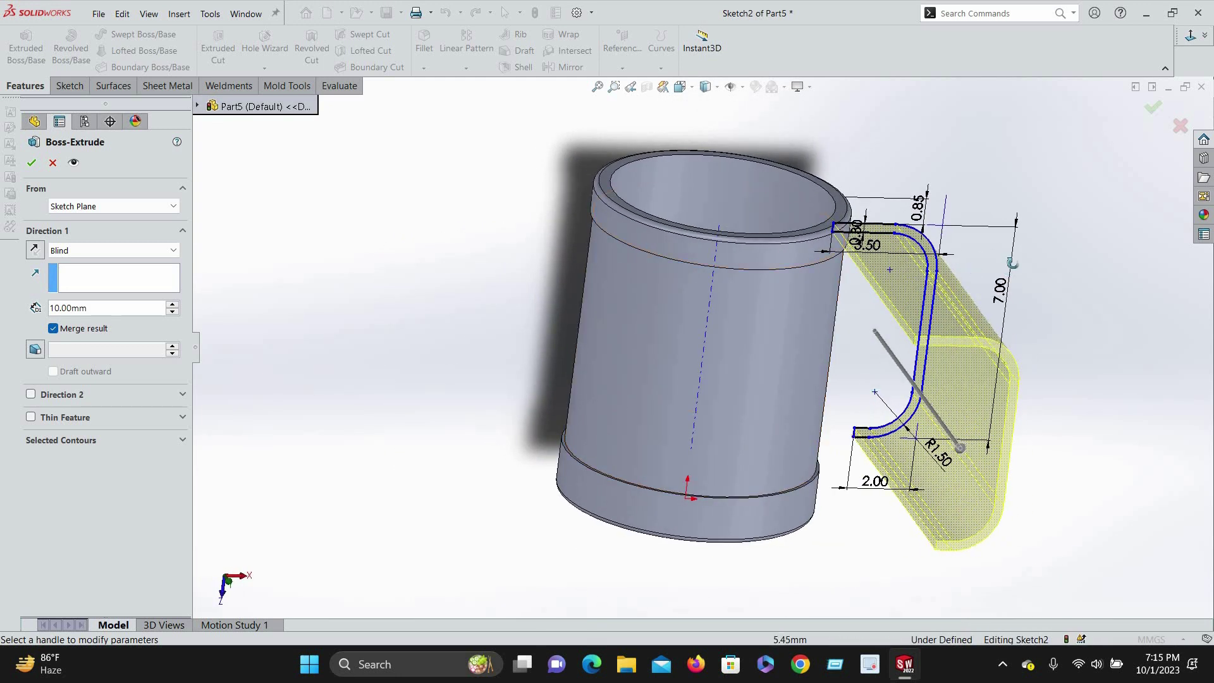
pyautogui.moveTo(1079, 167); pyautogui.dragTo(190, 257)
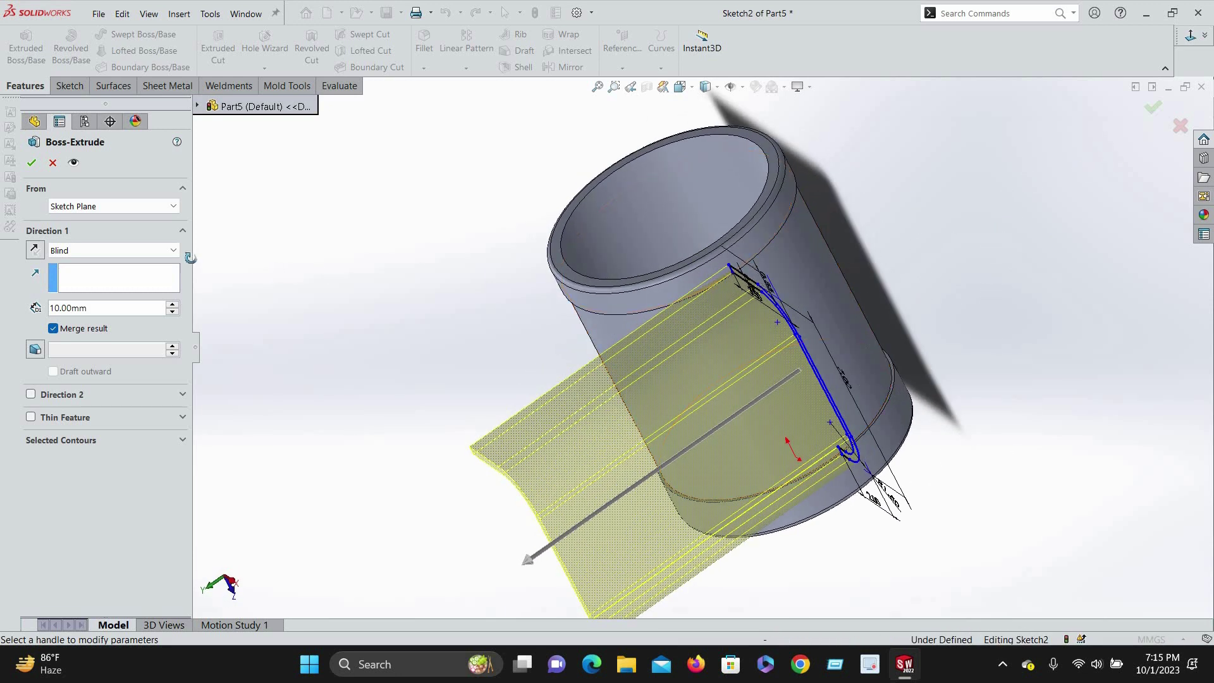
pyautogui.click(151, 250)
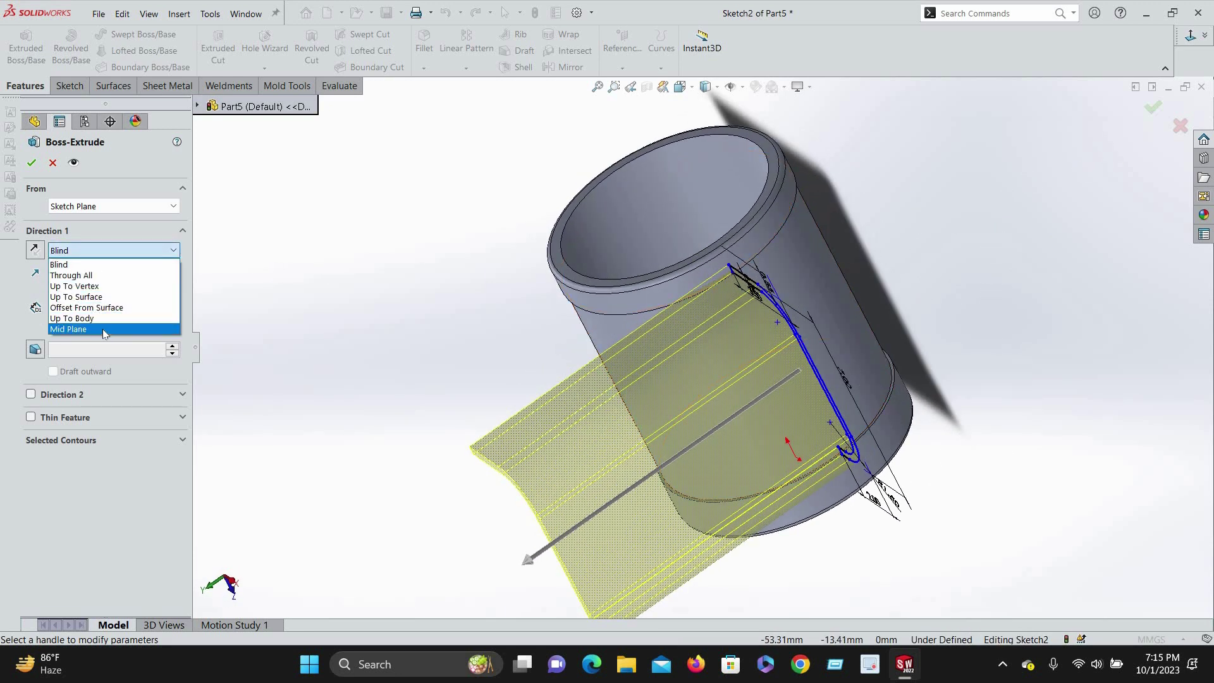
pyautogui.click(101, 327)
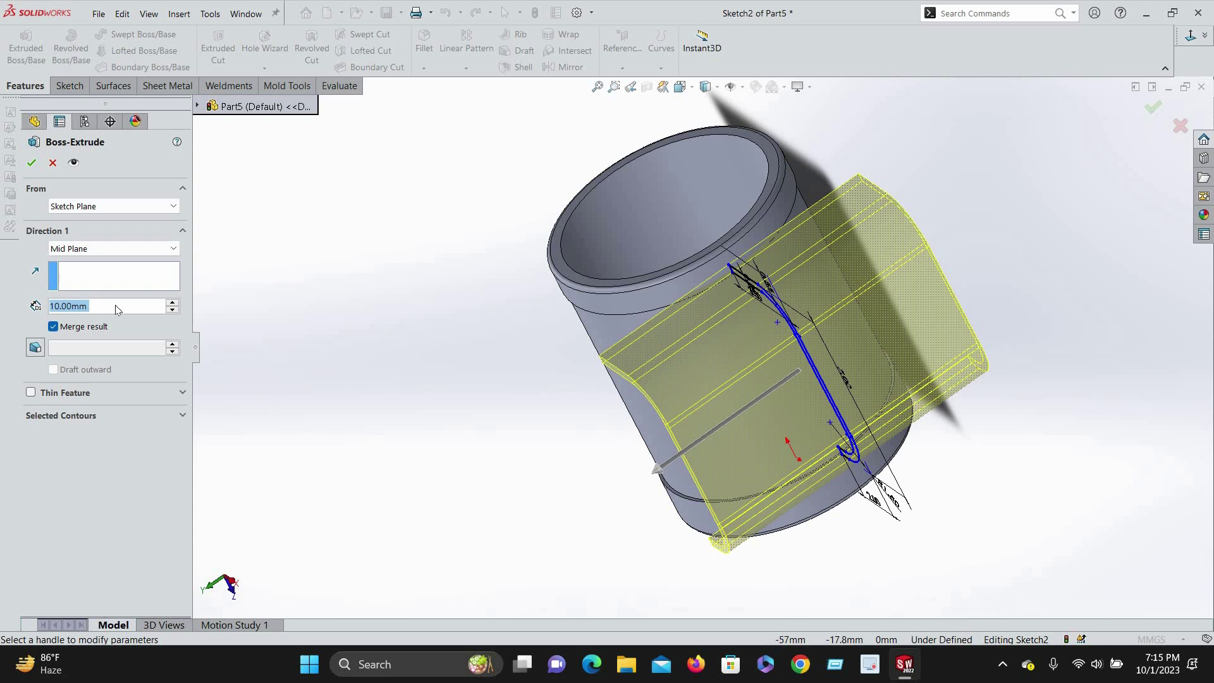
# Set the handle extrusion's depth to 1.15 mm.
pyautogui.press('BackSpace')
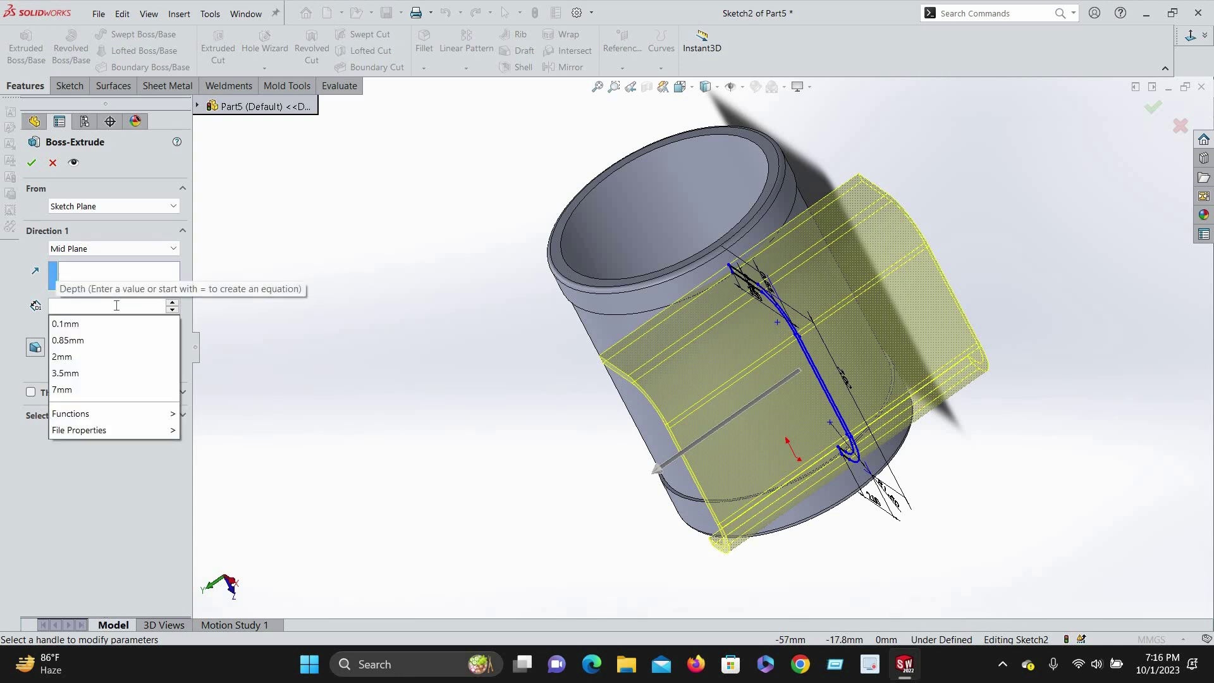
pyautogui.write('1')
pyautogui.press('Return')
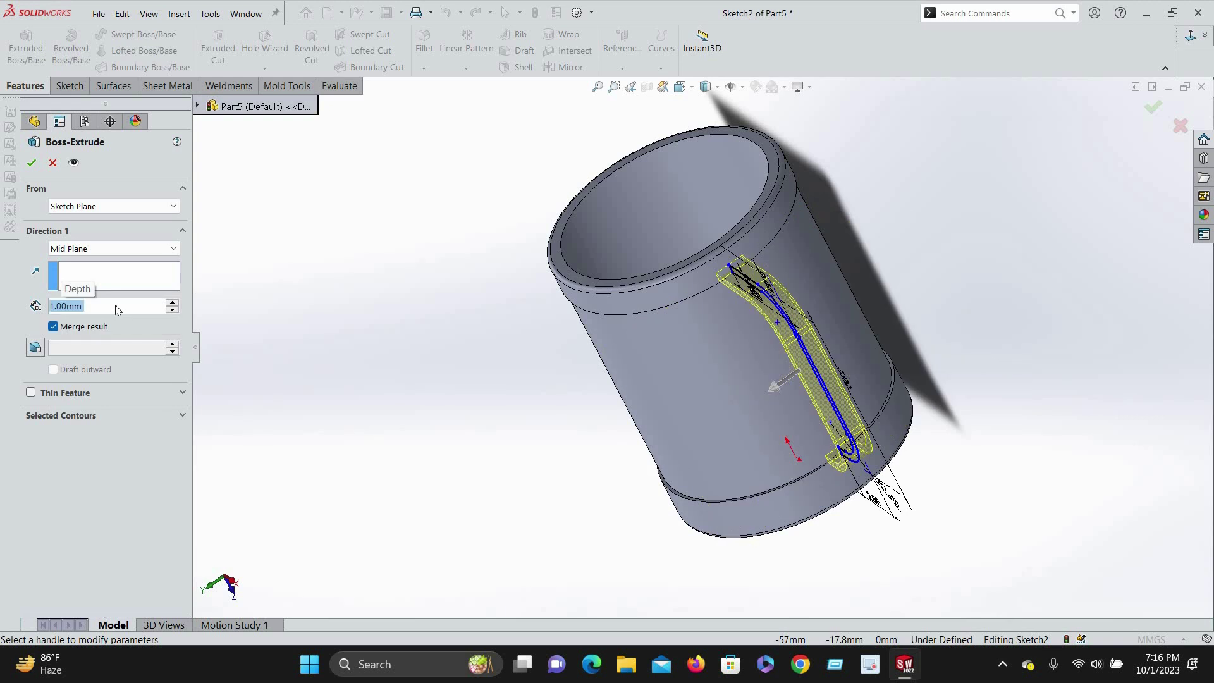
pyautogui.press('BackSpace')
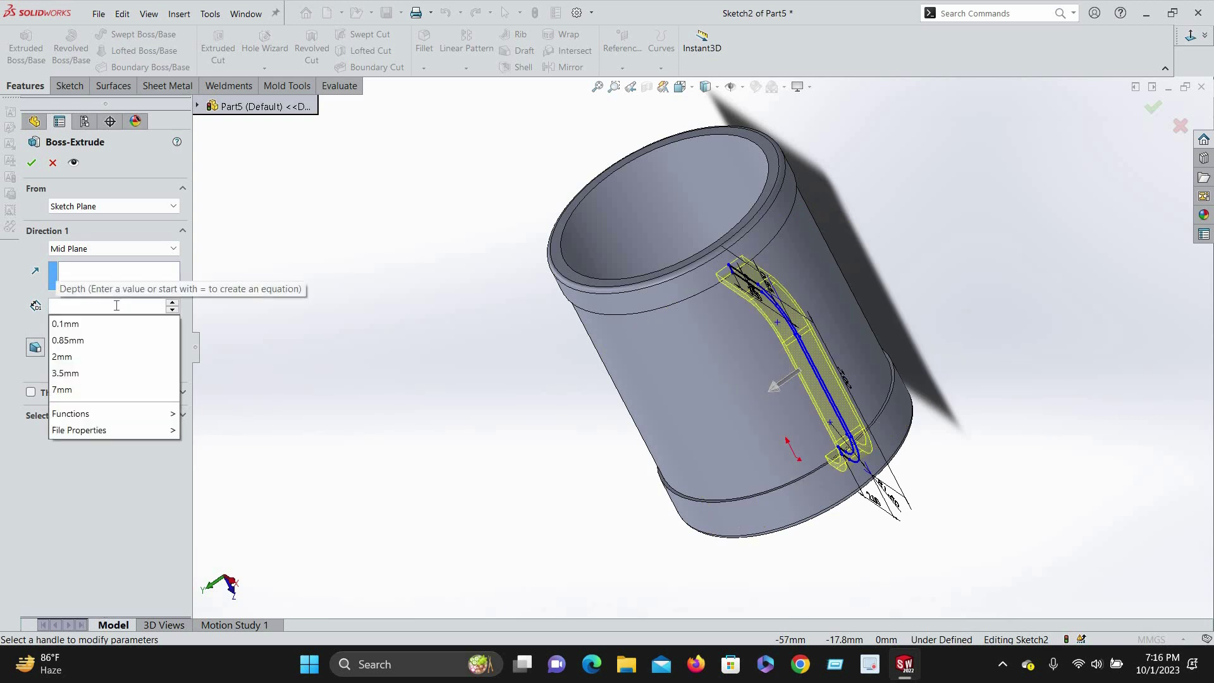
pyautogui.write('1.15')
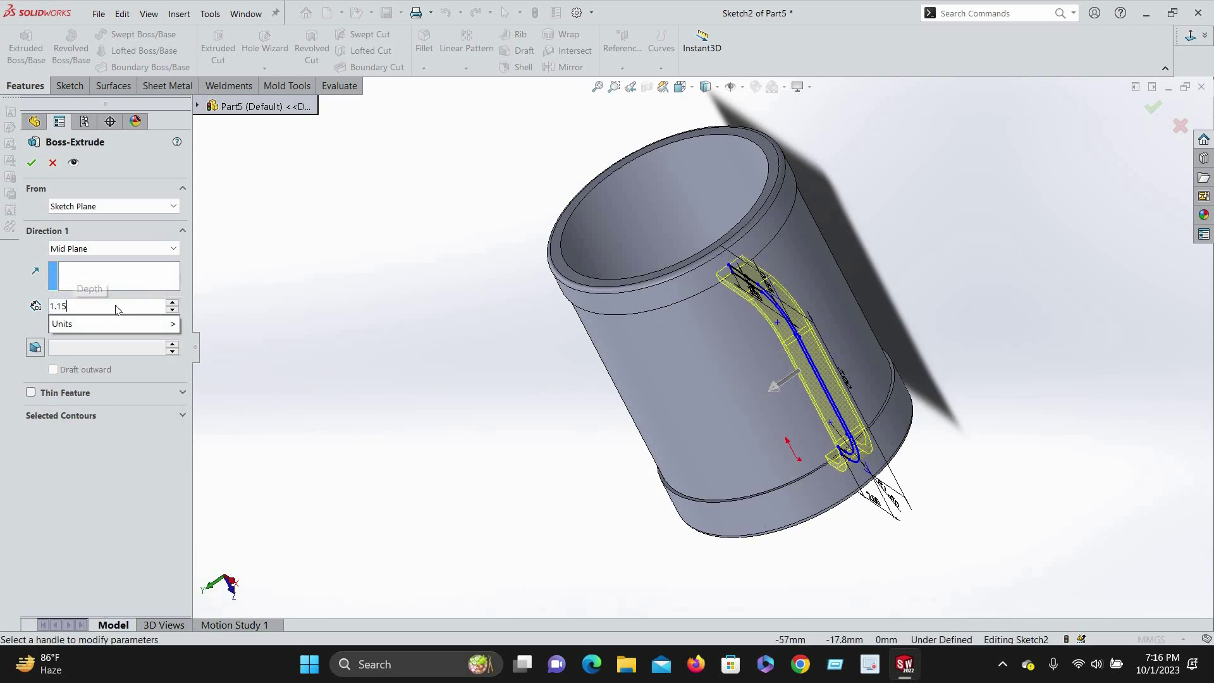
pyautogui.press('Return')
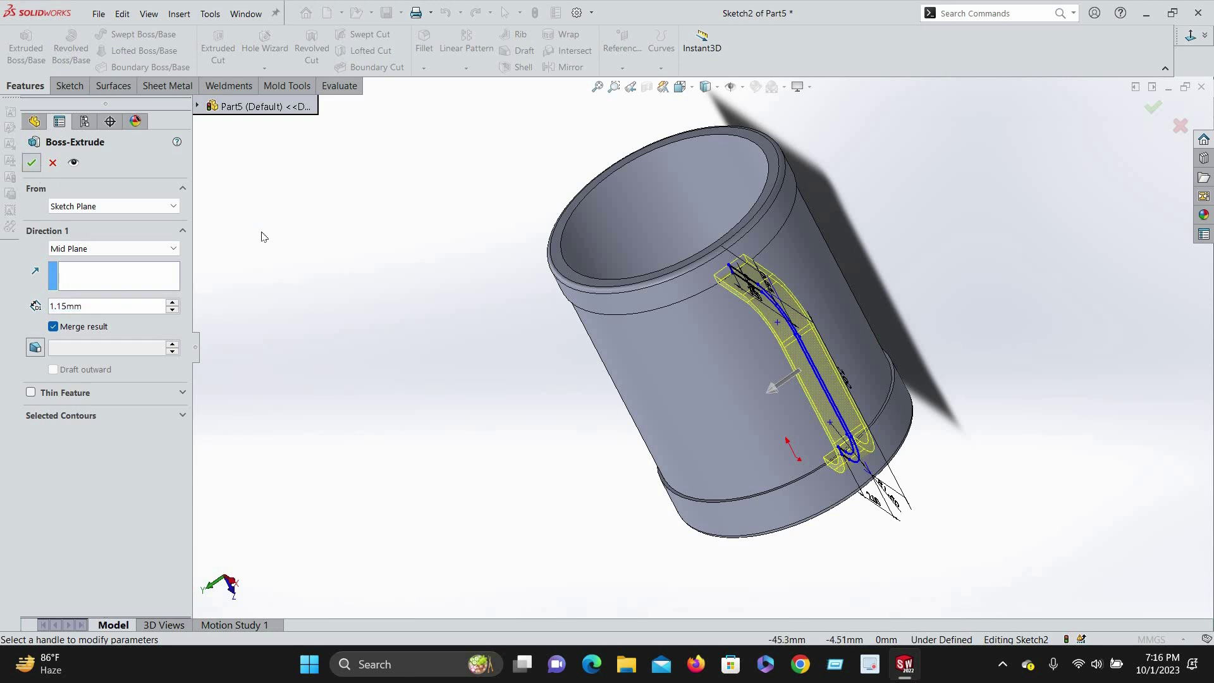
# Complete the mid-plane boss extrusion of the handle.
pyautogui.press('Return')
pyautogui.rightClick(383, 183)
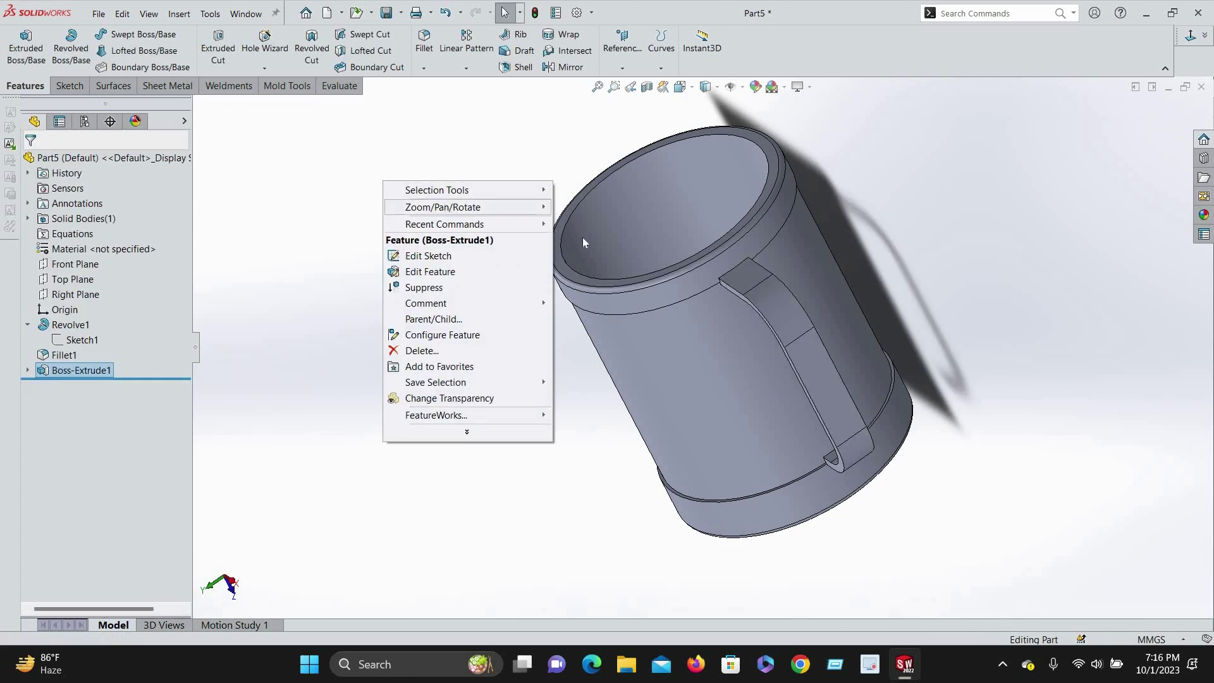
pyautogui.moveTo(467, 206)
pyautogui.click(585, 271)
pyautogui.moveTo(498, 138); pyautogui.dragTo(550, 341)
pyautogui.rightClick(435, 252)
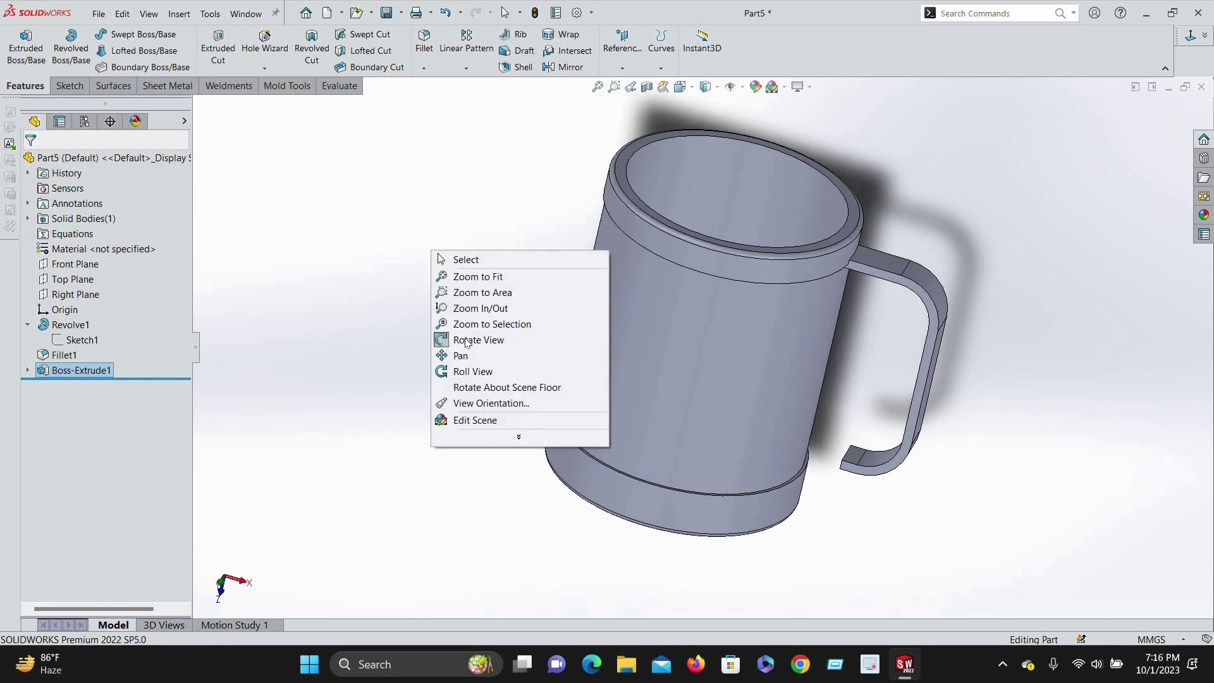
pyautogui.click(466, 341)
# Start a fillet and select the two opposite side faces of the handle.
pyautogui.click(424, 42)
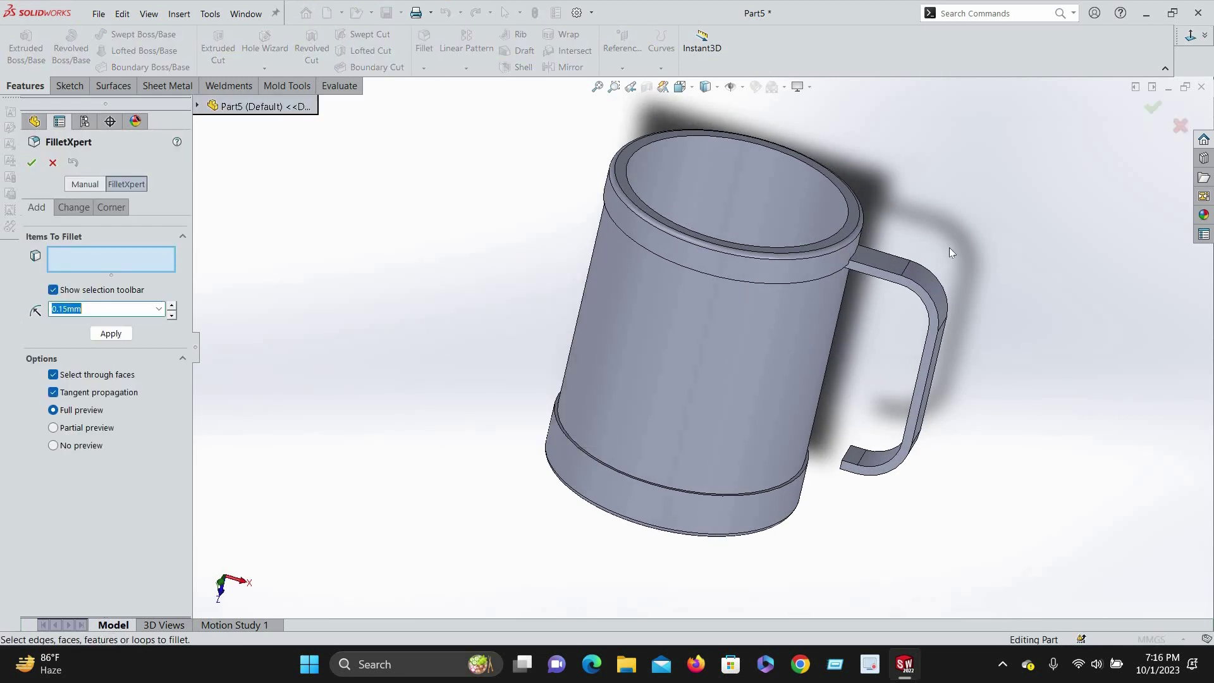
pyautogui.click(899, 282)
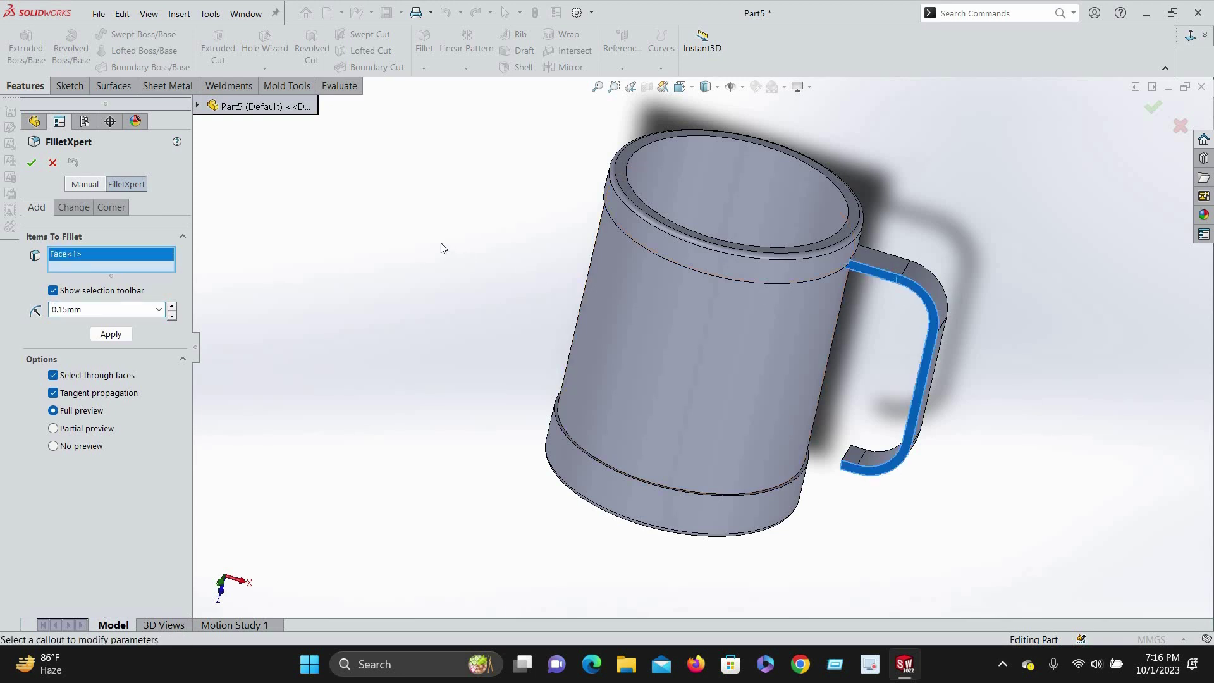
pyautogui.rightClick(441, 244)
pyautogui.moveTo(557, 319)
pyautogui.click(642, 382)
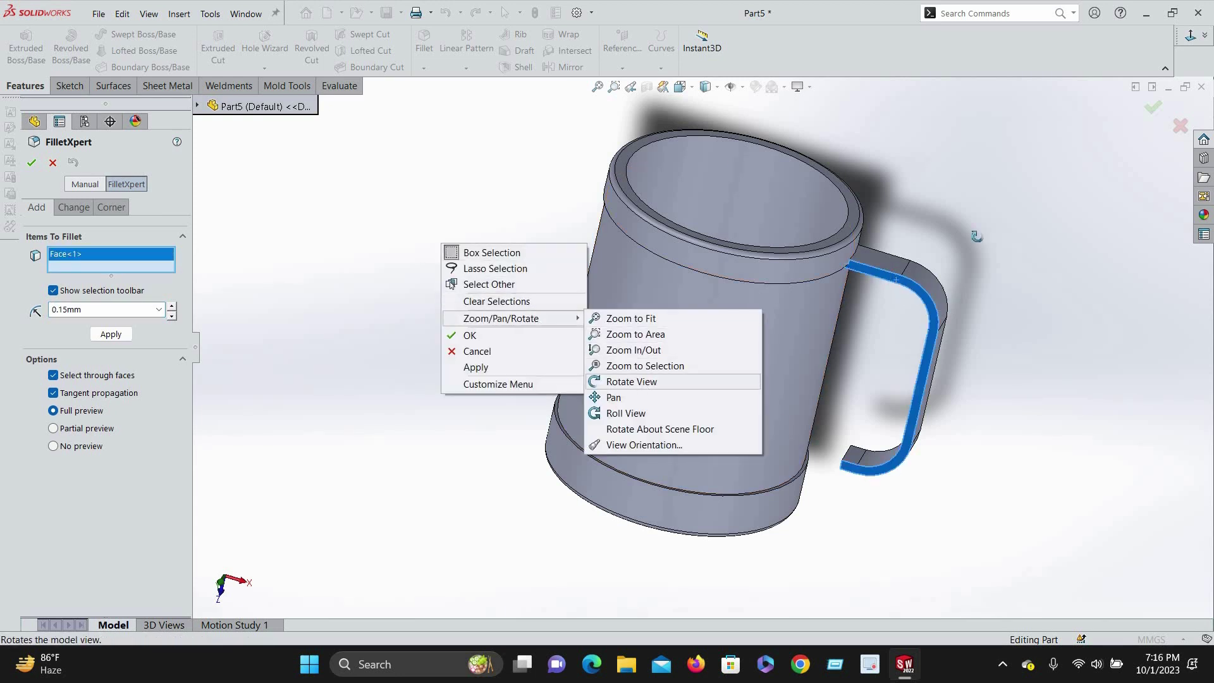
pyautogui.moveTo(931, 204); pyautogui.dragTo(420, 179)
pyautogui.rightClick(422, 175)
pyautogui.click(471, 250)
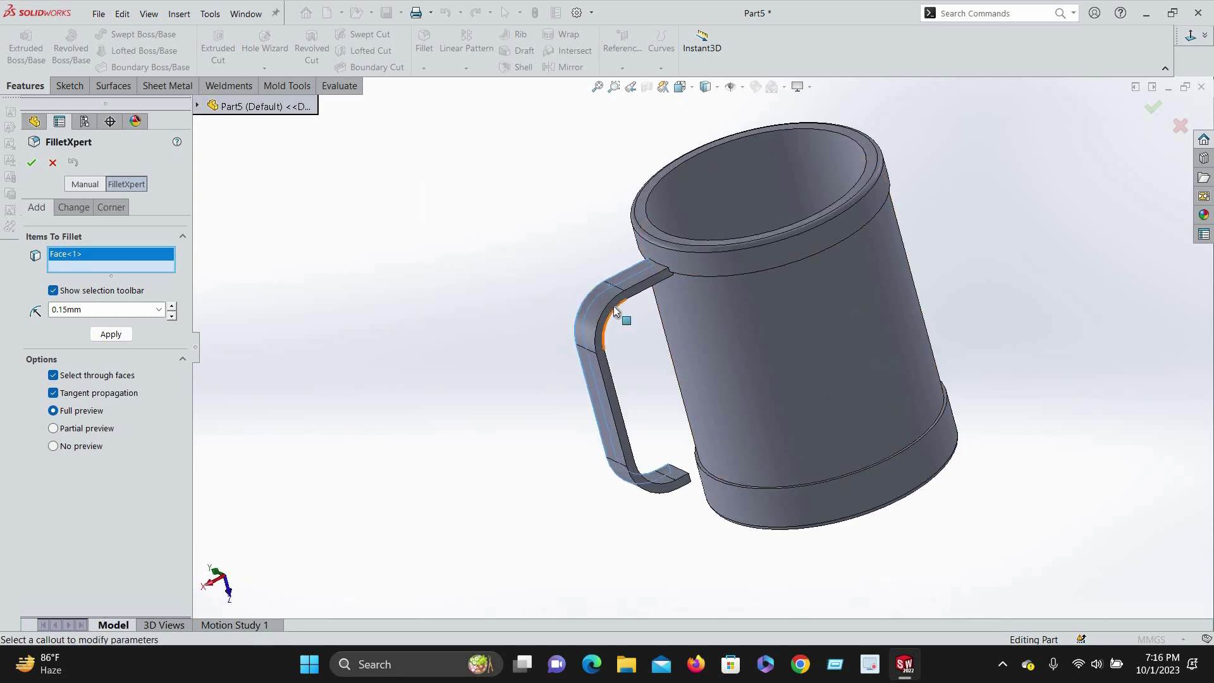
pyautogui.click(604, 318)
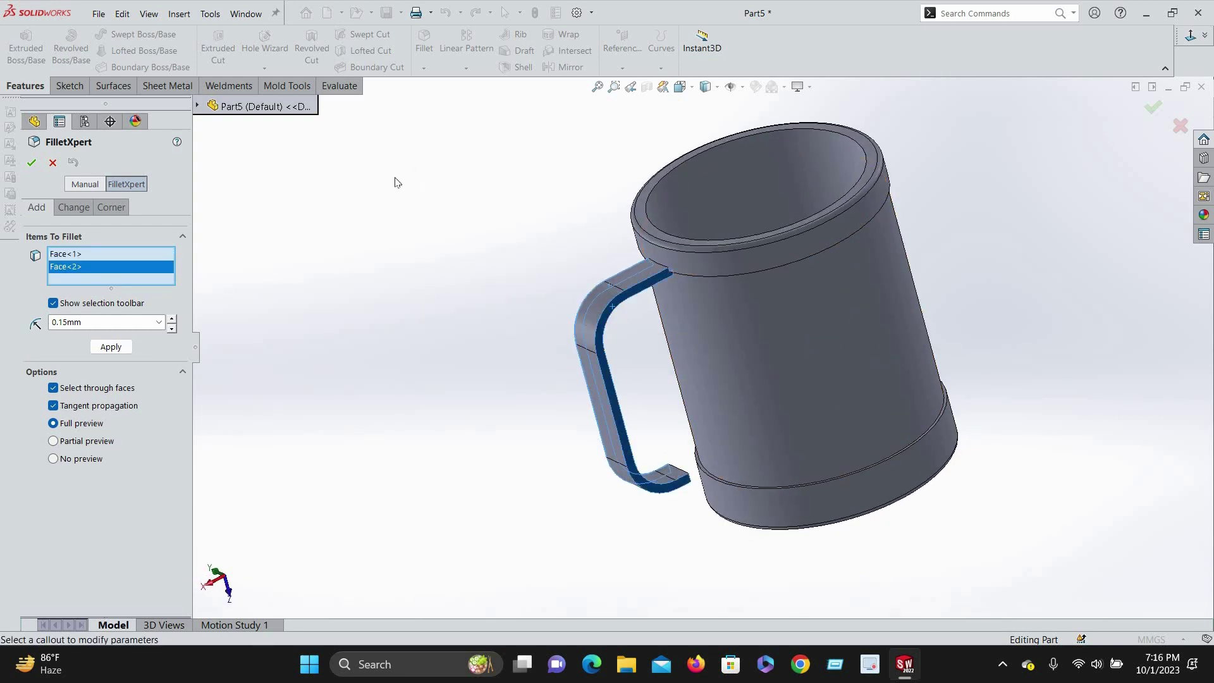
# Add the end face at the handle's free lower end to the fillet selection.
pyautogui.rightClick(395, 182)
pyautogui.moveTo(474, 253)
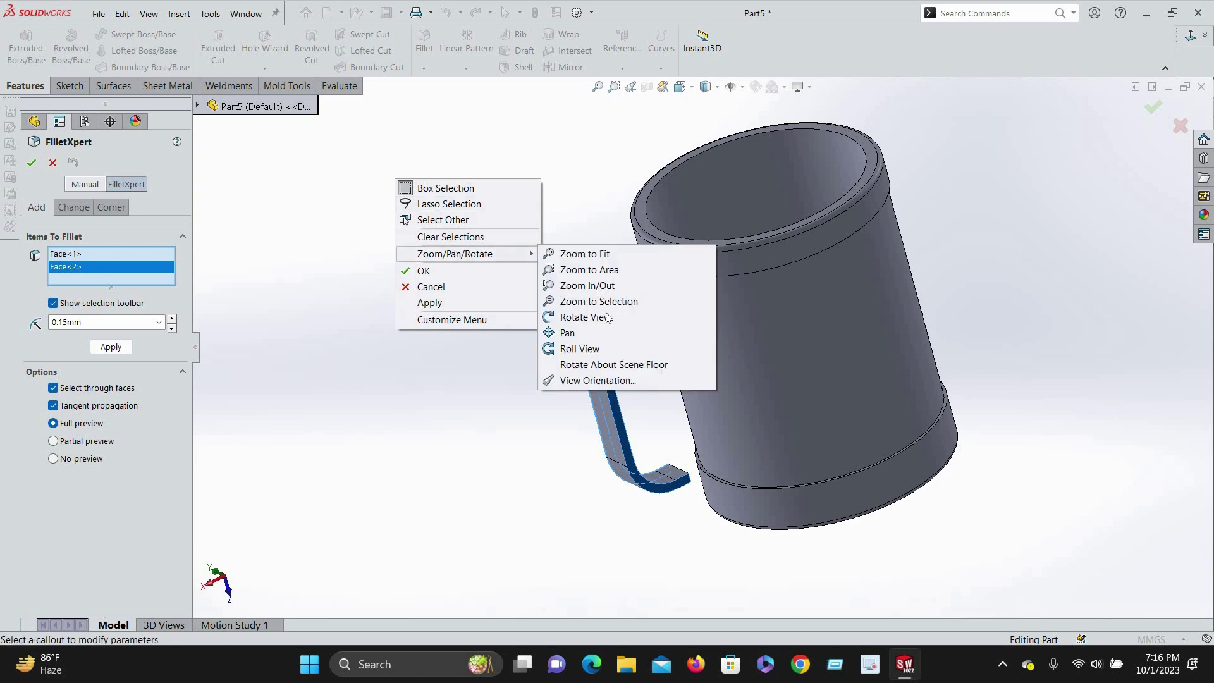
pyautogui.click(607, 318)
pyautogui.moveTo(557, 316); pyautogui.dragTo(398, 262)
pyautogui.rightClick(399, 254)
pyautogui.click(447, 328)
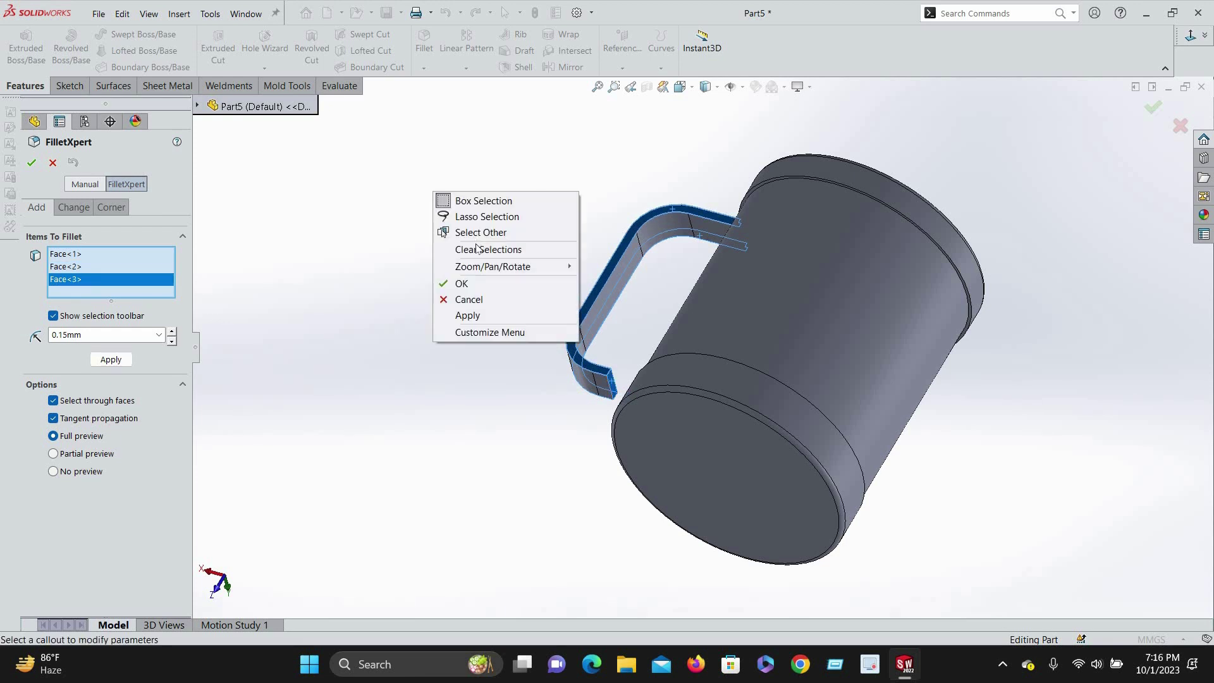
# Add the edge at the handle's upper end, where it meets the cup body, to the fillet selection.
pyautogui.rightClick(435, 193)
pyautogui.moveTo(506, 266)
pyautogui.click(626, 330)
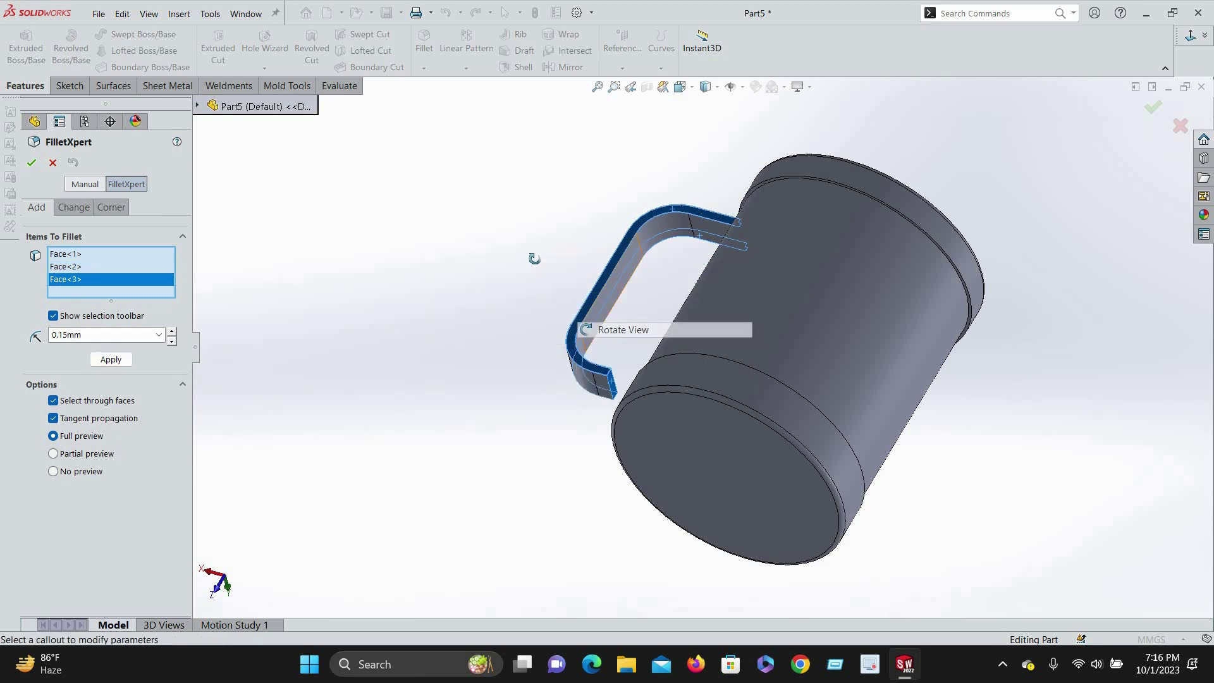
pyautogui.moveTo(534, 257); pyautogui.dragTo(642, 166)
pyautogui.rightClick(463, 204)
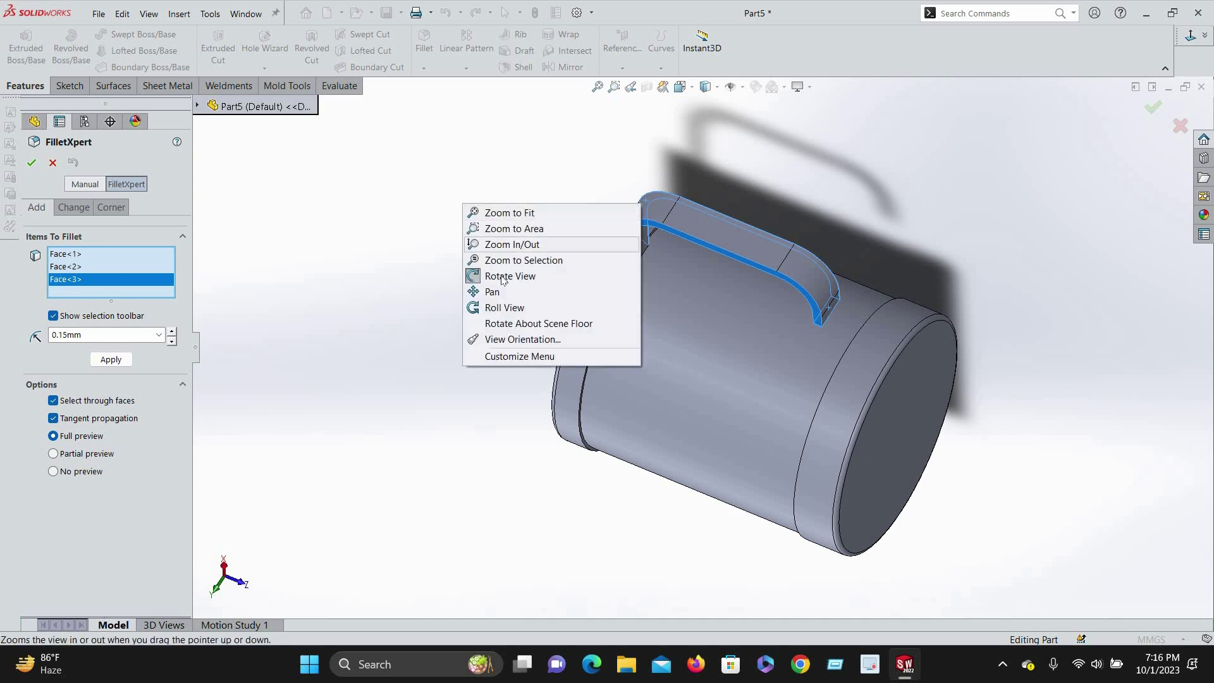
pyautogui.click(511, 277)
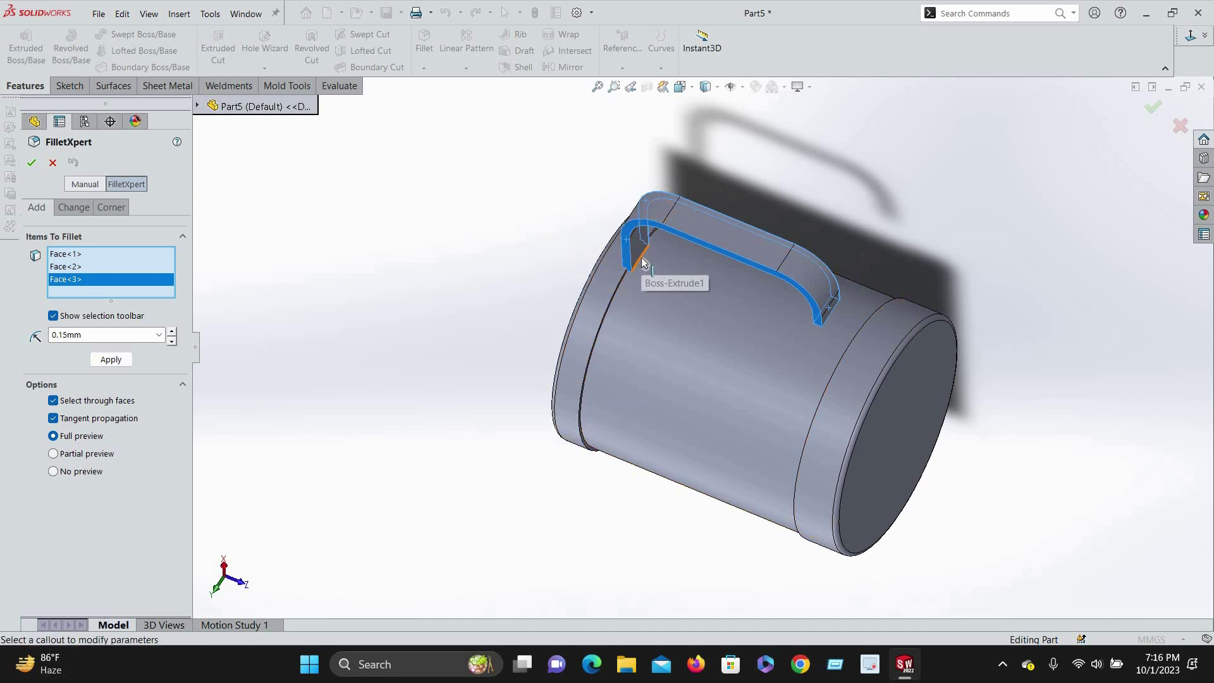
pyautogui.click(642, 263)
# Set the handle fillet's radius to 0.02 mm and complete the fillet.
pyautogui.rightClick(422, 247)
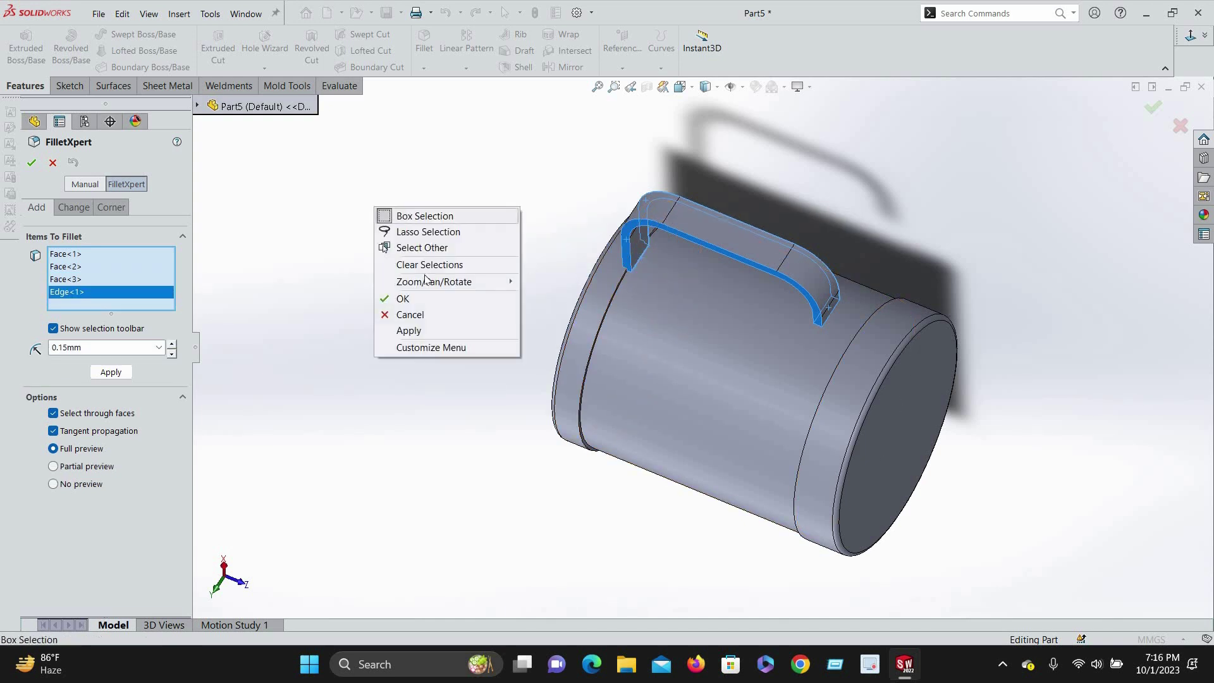
pyautogui.moveTo(443, 282)
pyautogui.click(549, 345)
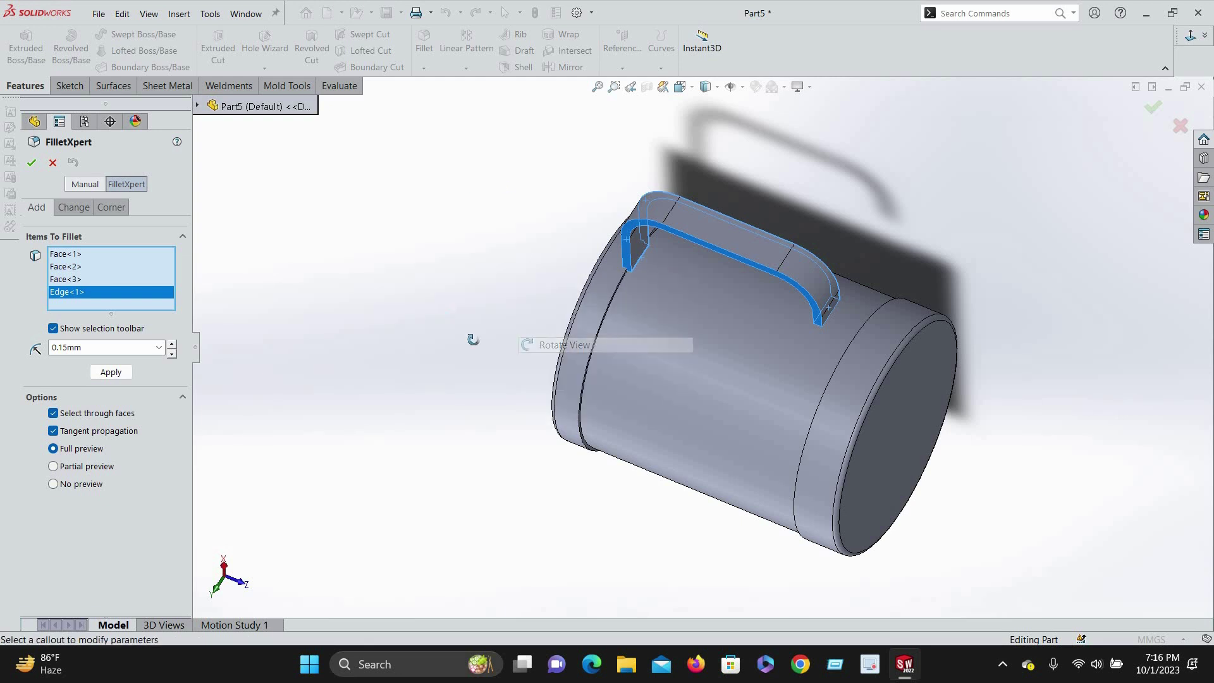
pyautogui.moveTo(472, 339); pyautogui.dragTo(597, 347)
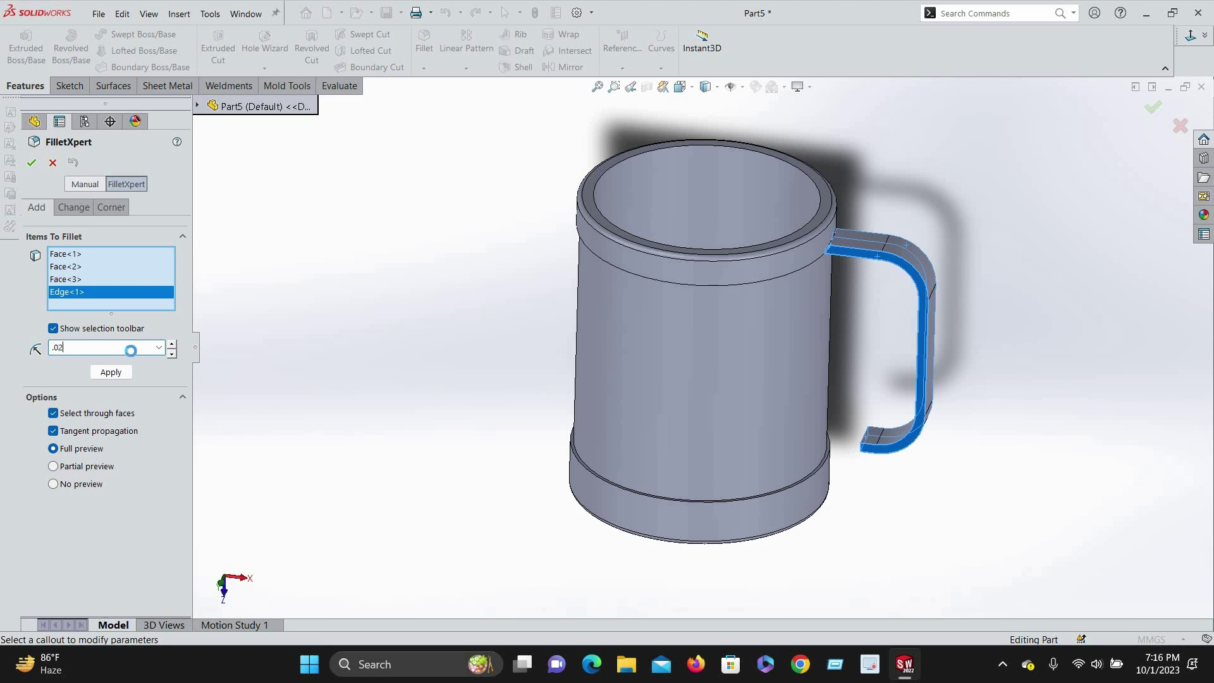
pyautogui.press('Return')
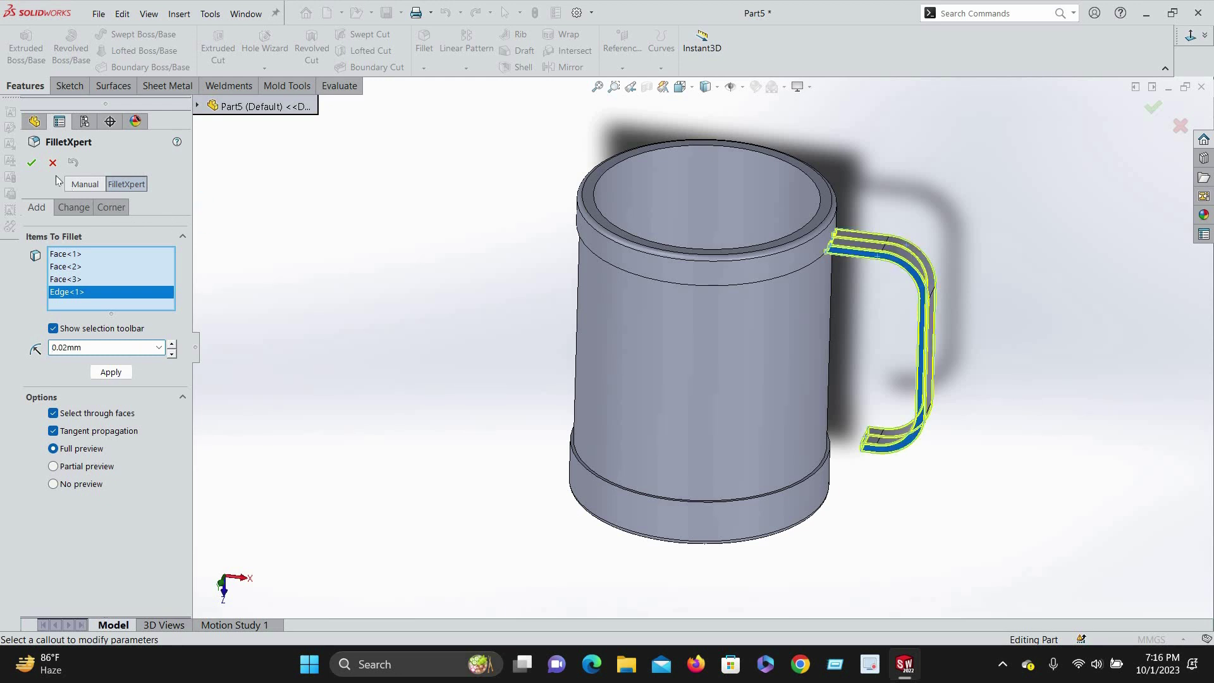
pyautogui.click(34, 163)
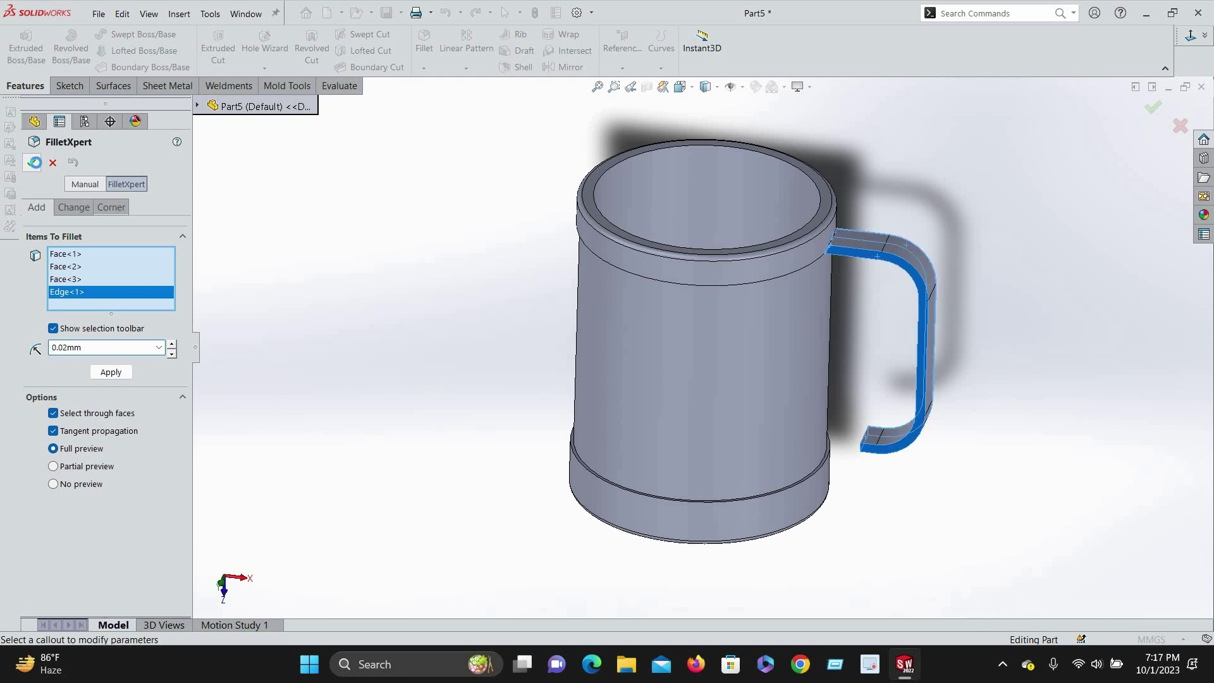
pyautogui.rightClick(431, 214)
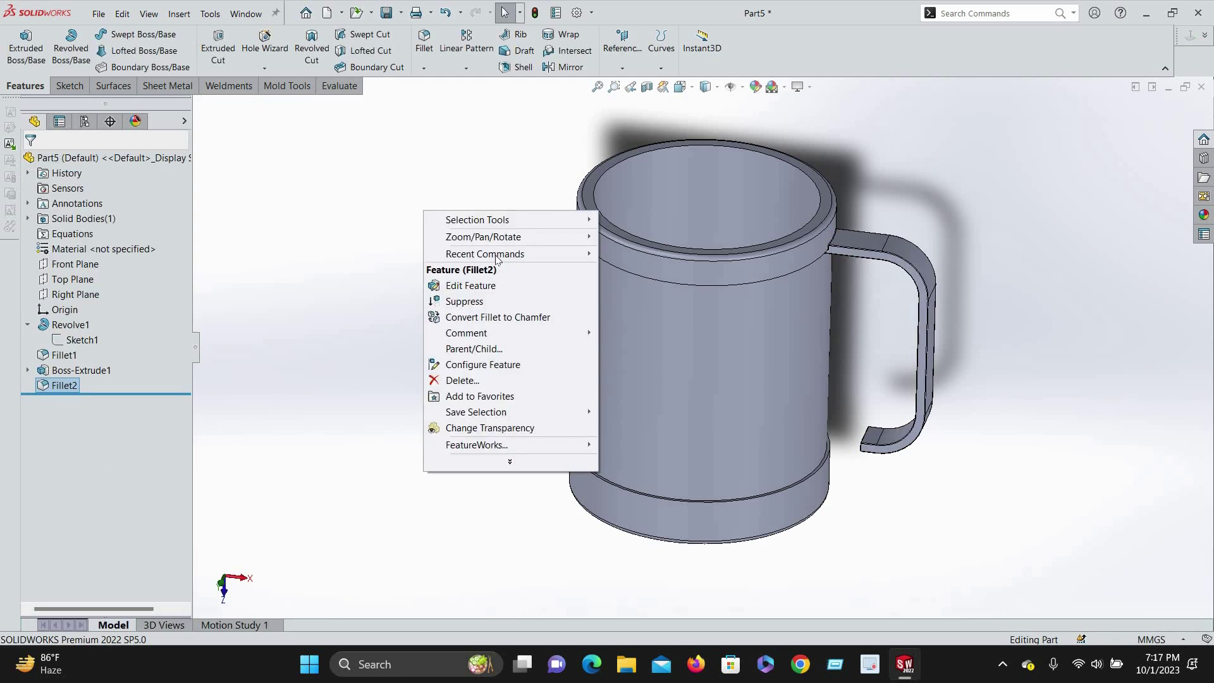
pyautogui.moveTo(533, 237)
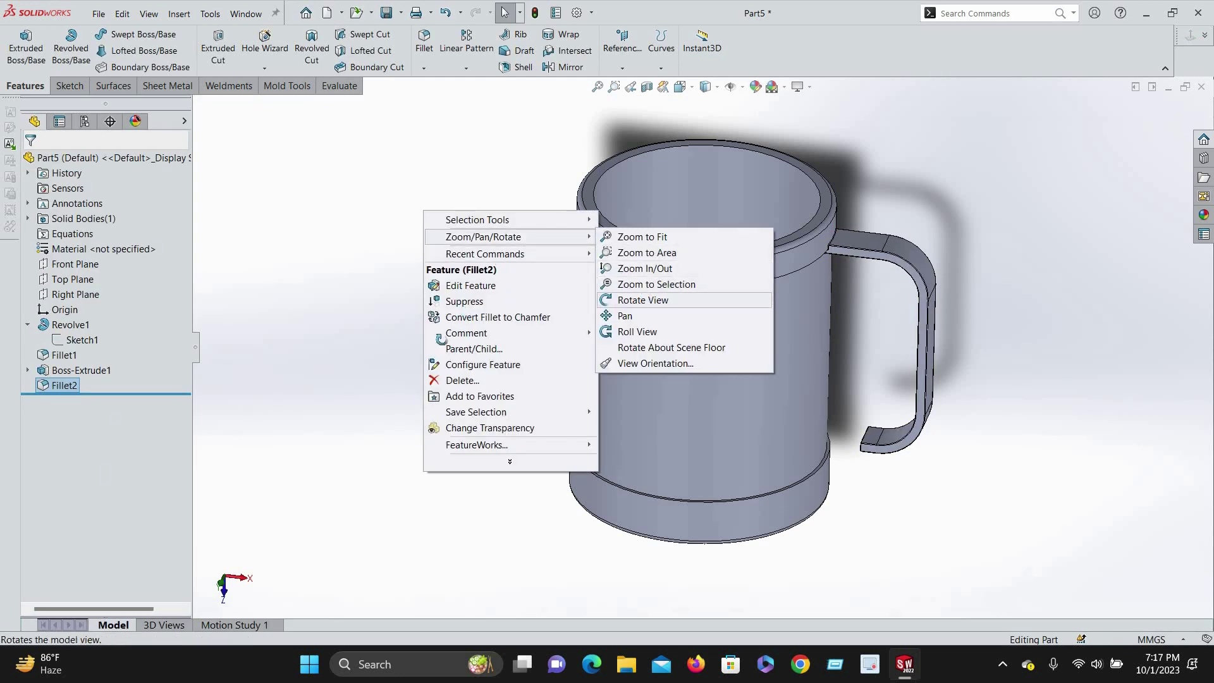
pyautogui.click(651, 300)
pyautogui.moveTo(651, 299); pyautogui.dragTo(423, 387)
pyautogui.rightClick(424, 387)
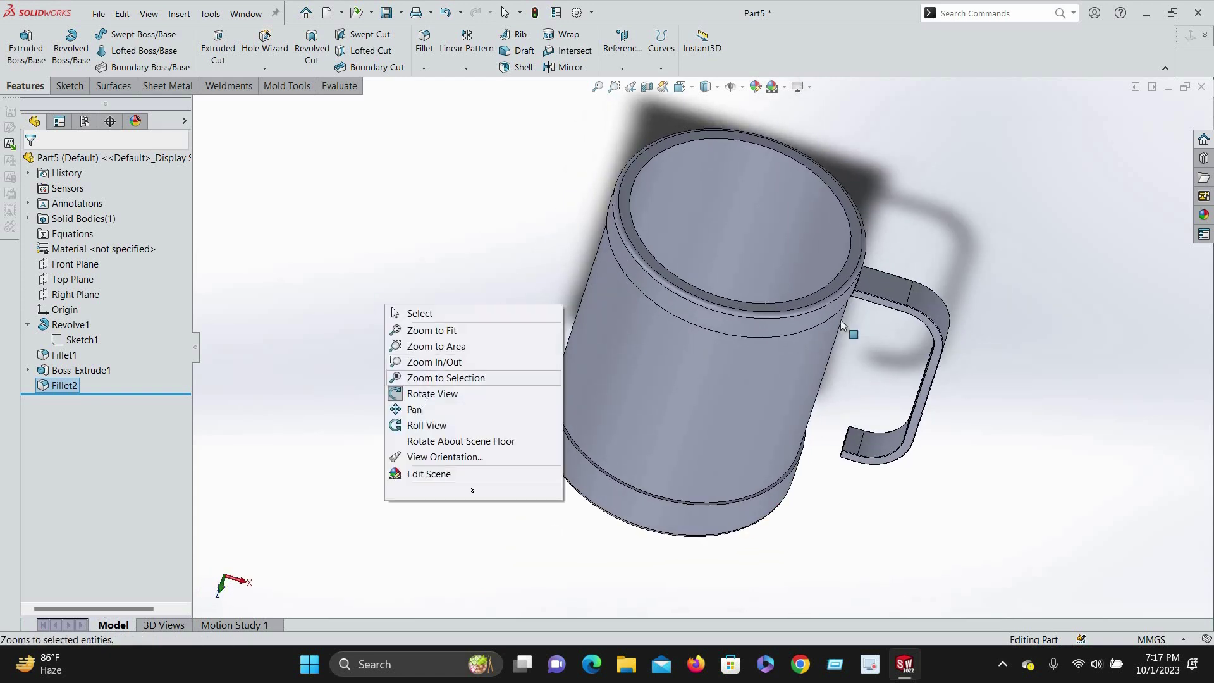
pyautogui.click(432, 393)
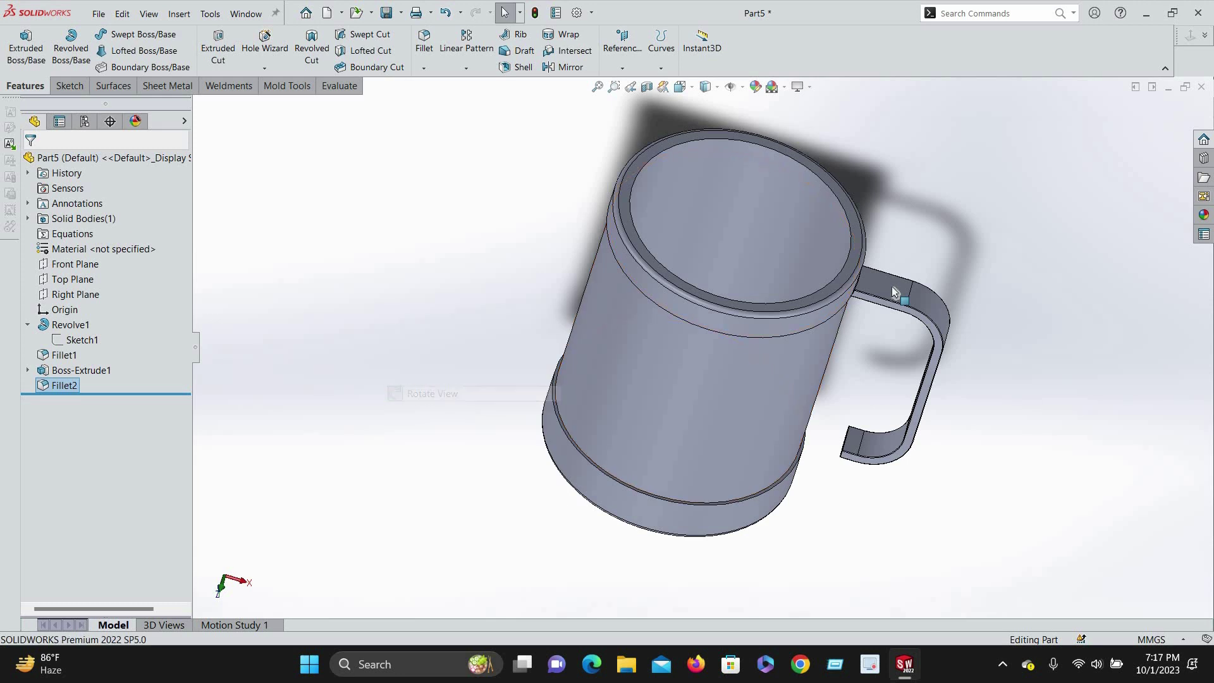
# Open the appearance library and show the High Gloss plastic appearances.
pyautogui.click(1204, 216)
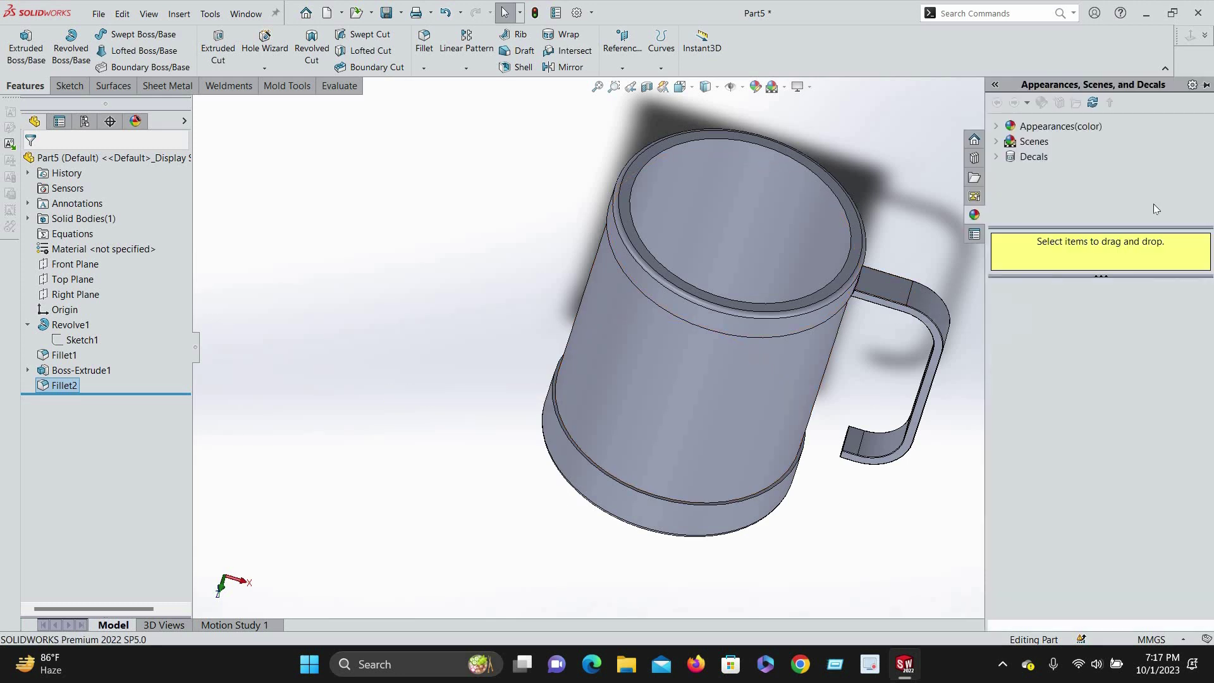
pyautogui.click(999, 126)
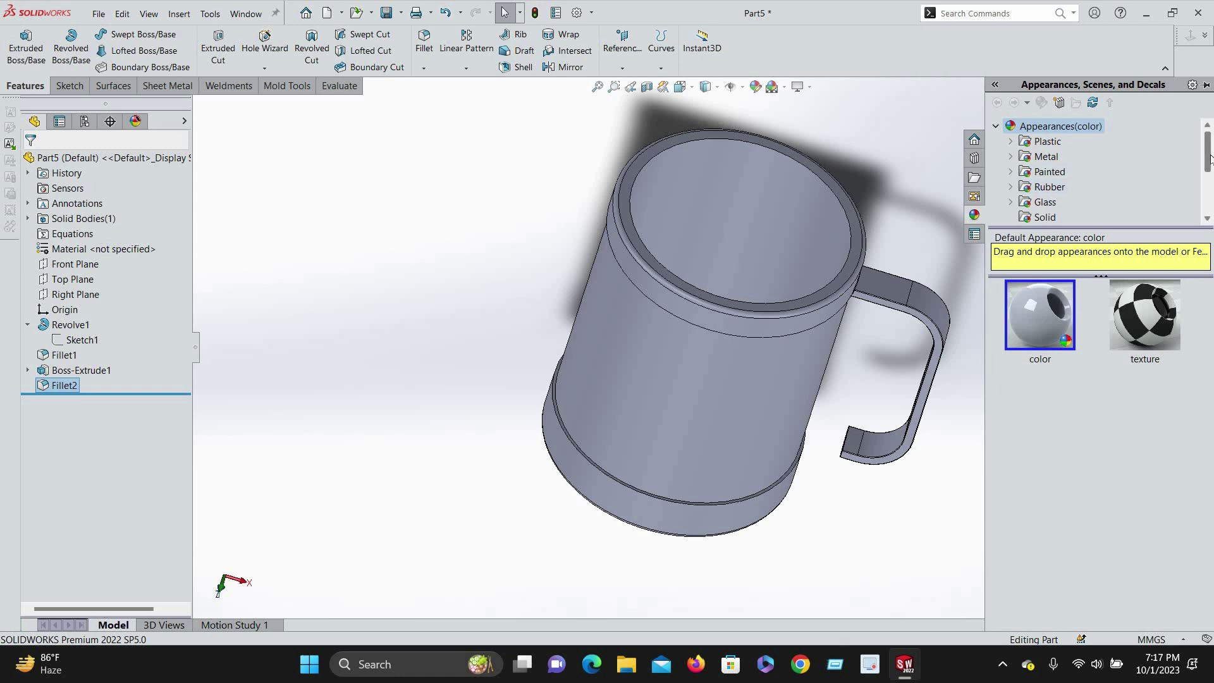
pyautogui.moveTo(1210, 158); pyautogui.dragTo(1211, 161)
pyautogui.scroll(-1, 1211, 158)
pyautogui.scroll(2, 1087, 152)
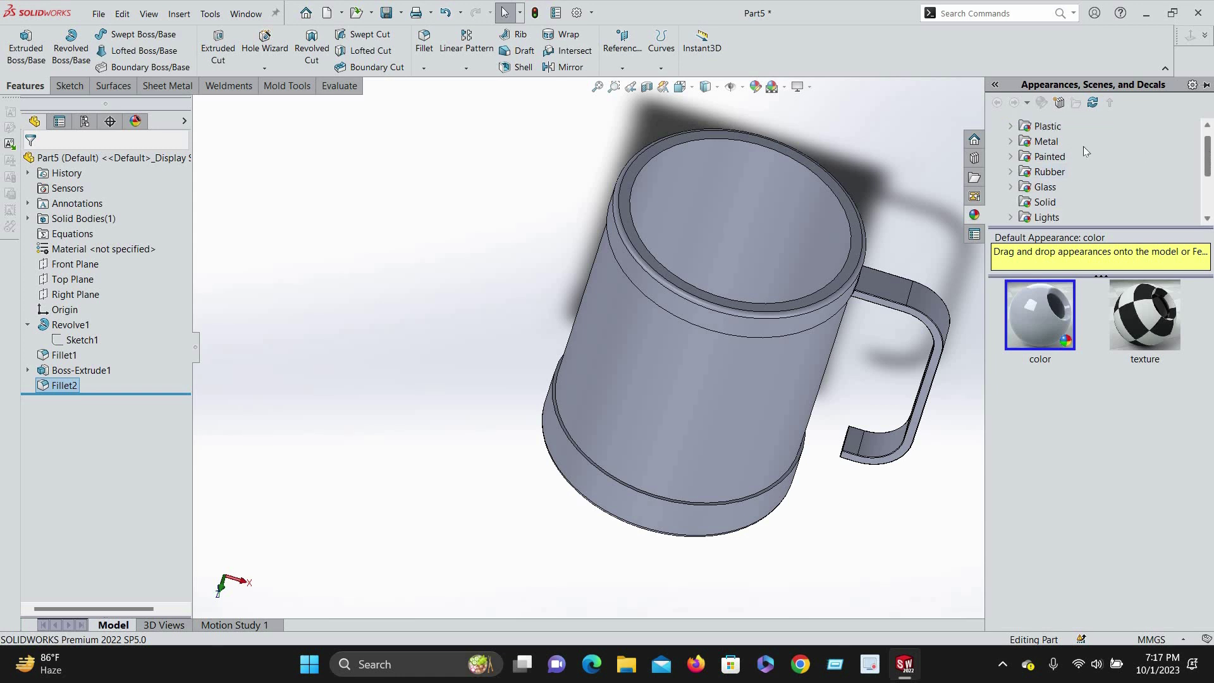
pyautogui.click(1012, 141)
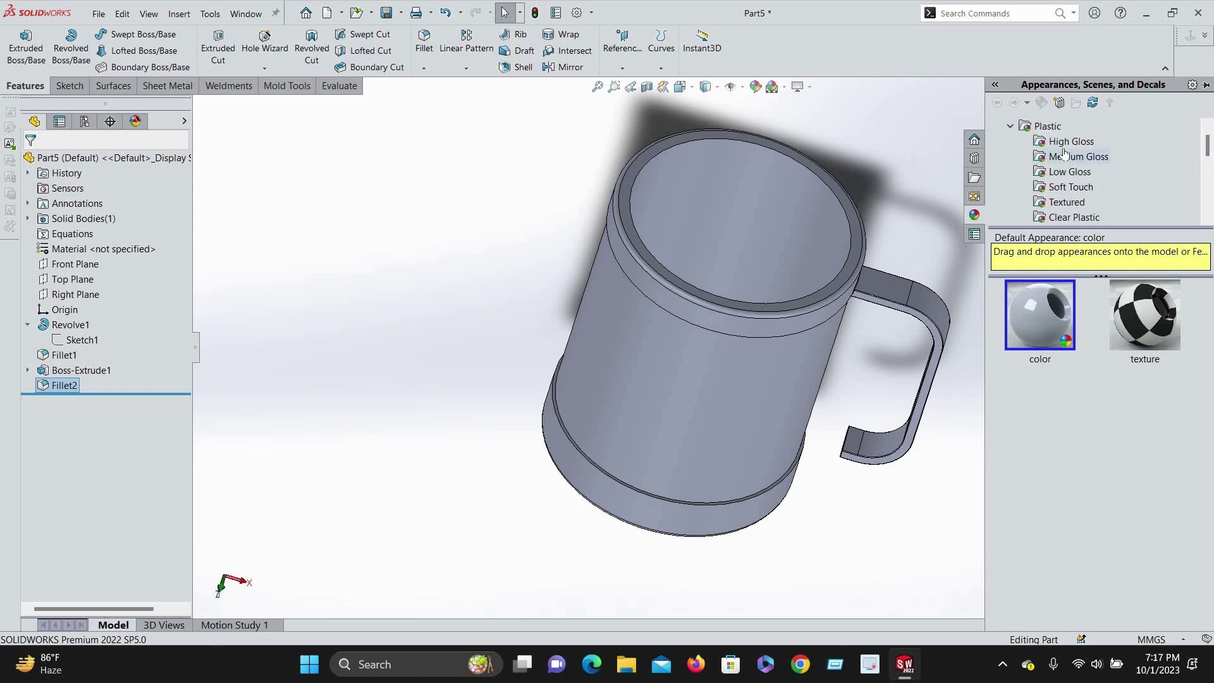
pyautogui.click(1068, 143)
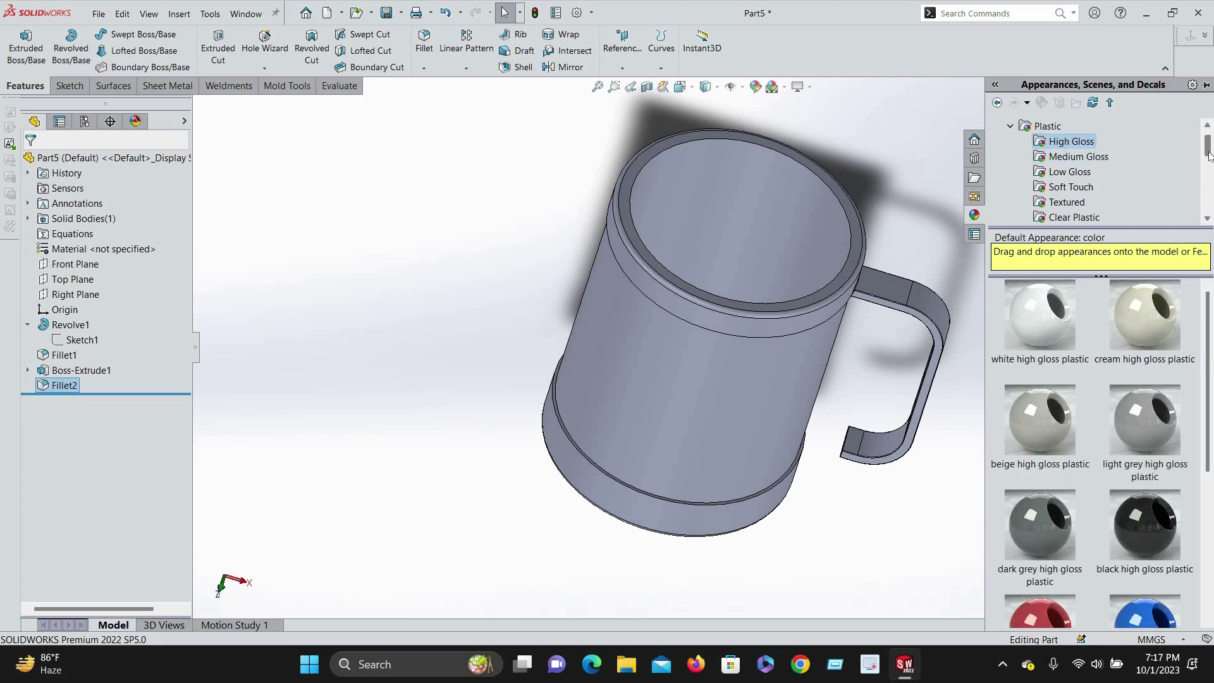
pyautogui.scroll(-5, 1210, 164)
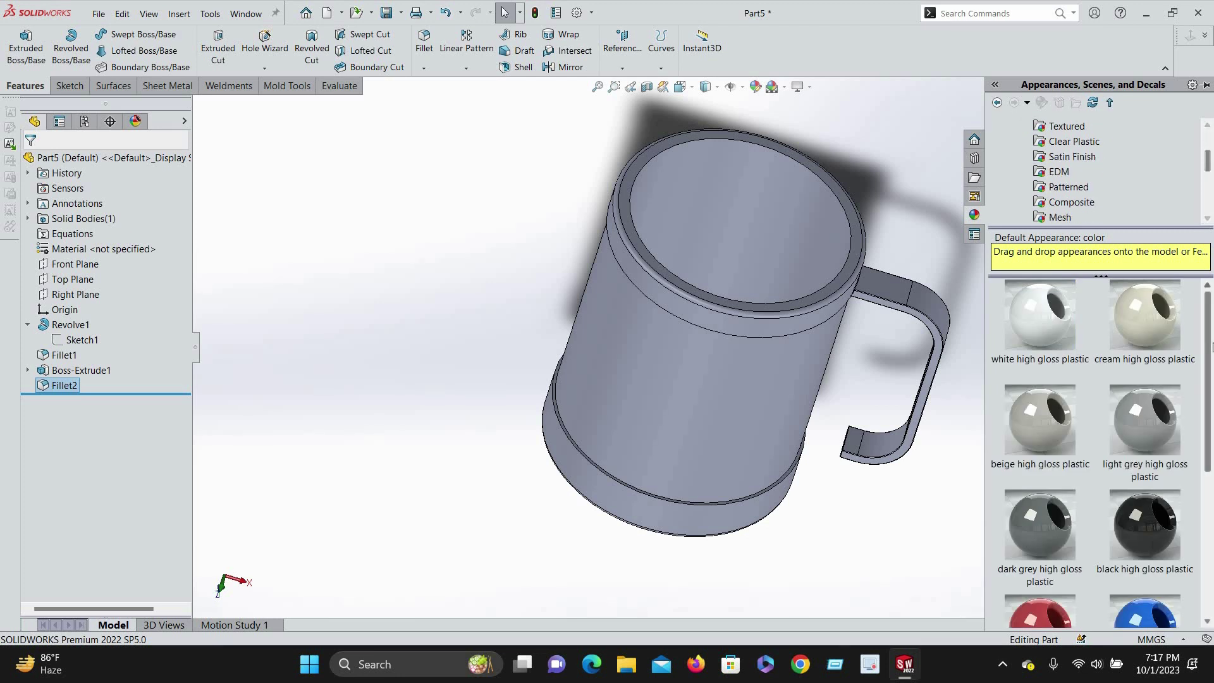
pyautogui.scroll(-3, 1210, 346)
# Try the yellow, red and blue high gloss plastic appearances on the mug.
pyautogui.click(1152, 575)
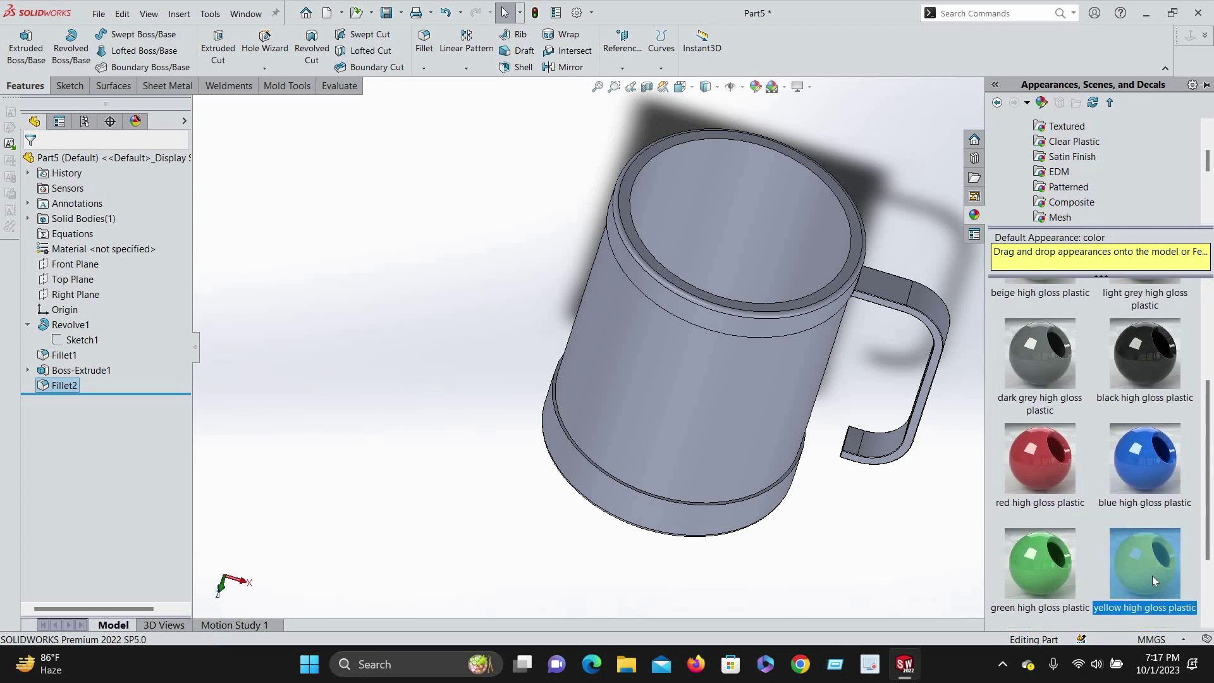
pyautogui.doubleClick(1152, 575)
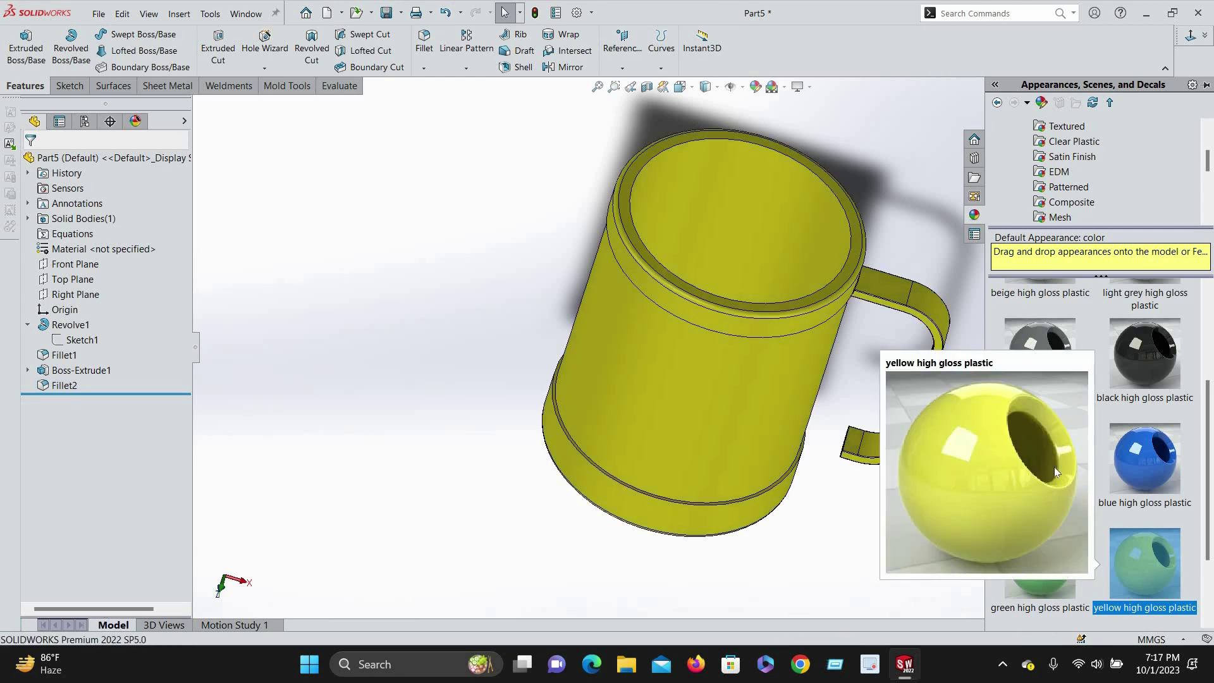
pyautogui.doubleClick(1045, 457)
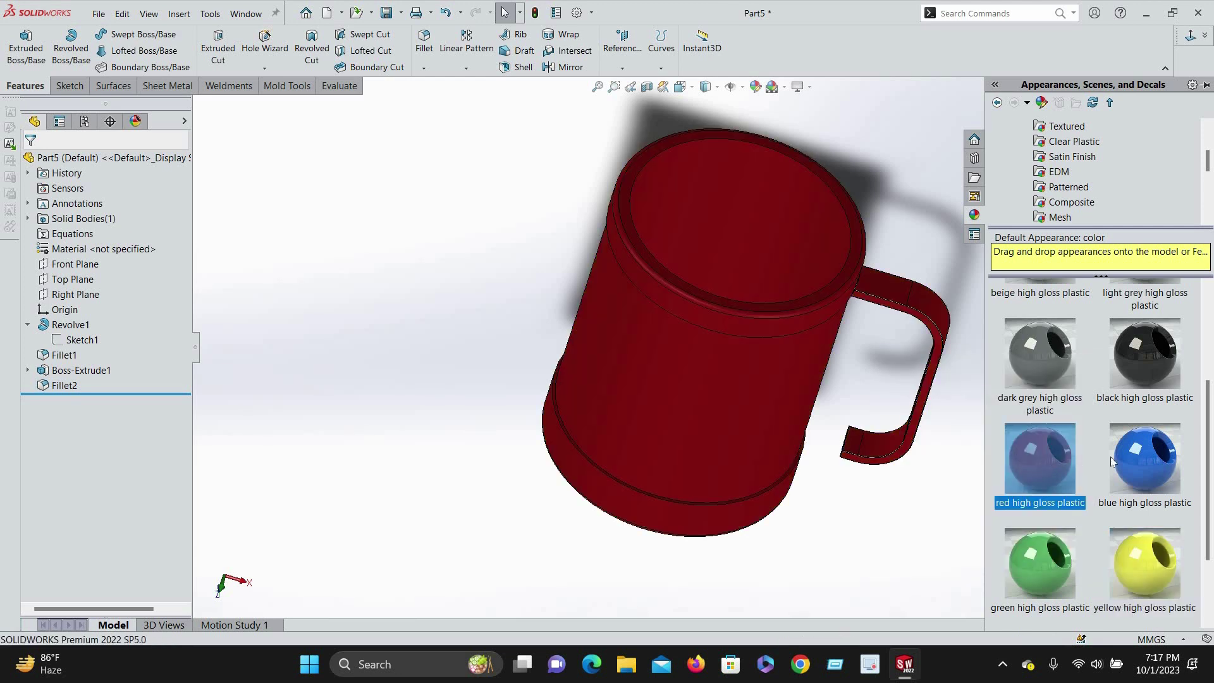
pyautogui.click(1150, 488)
pyautogui.click(1148, 564)
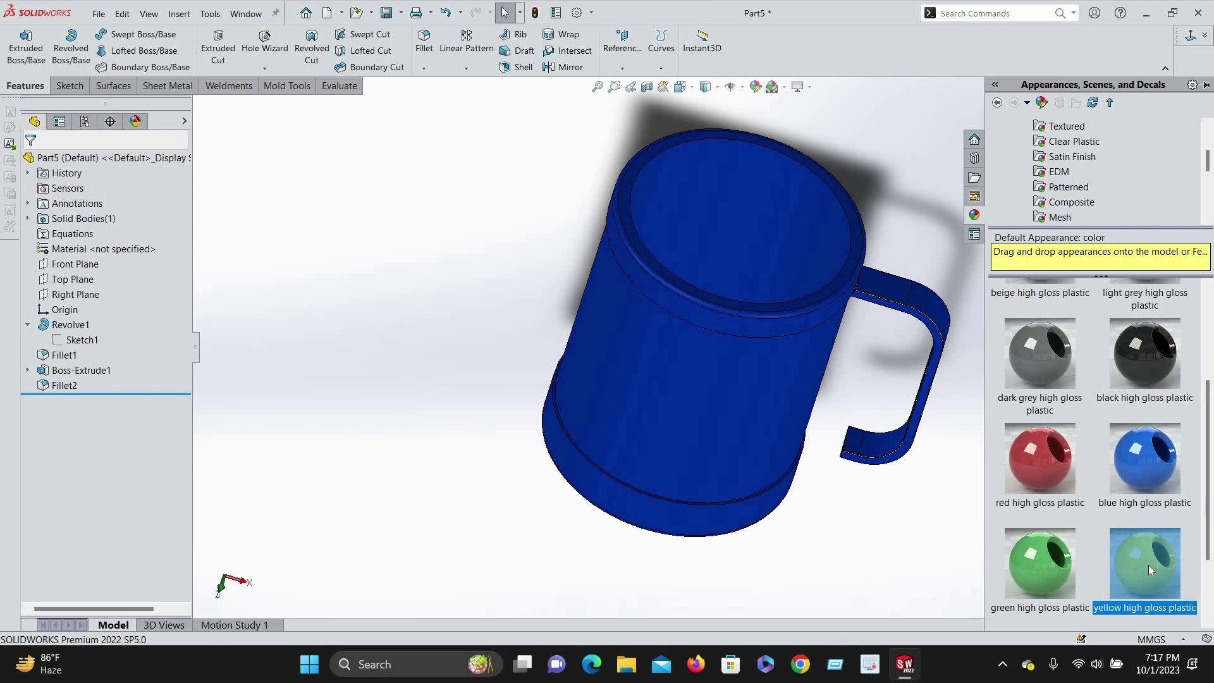
# Apply the green high gloss plastic appearance to the whole mug.
pyautogui.click(1060, 586)
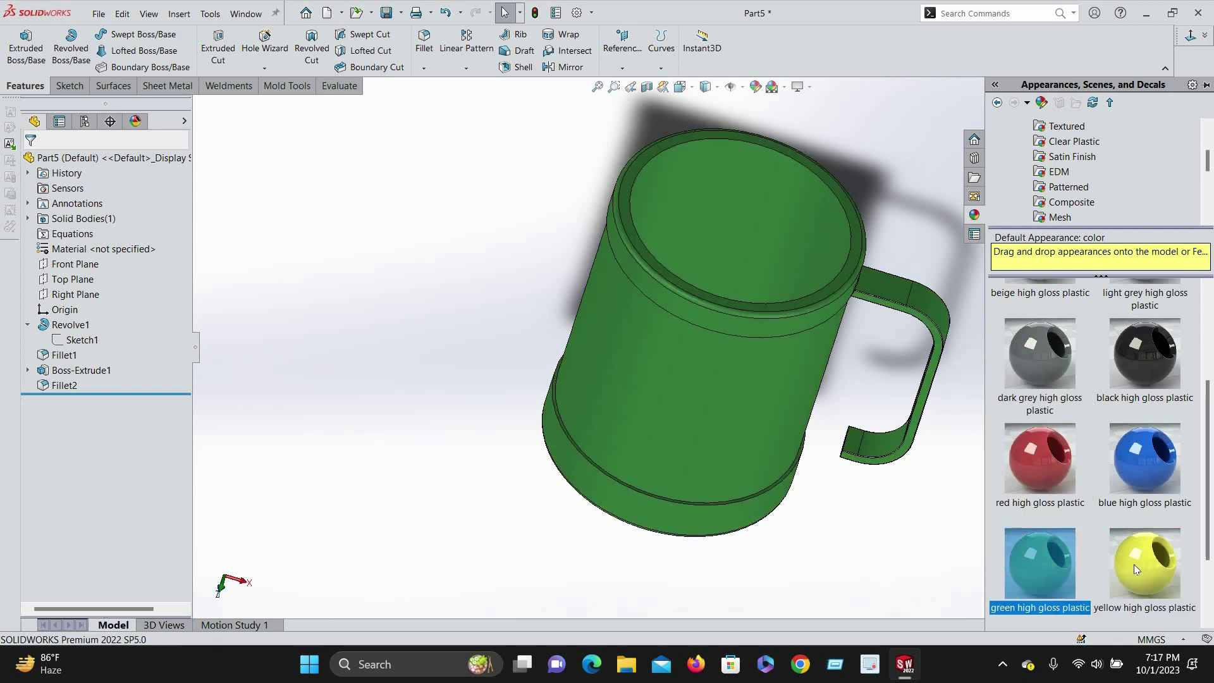
pyautogui.moveTo(1157, 561)
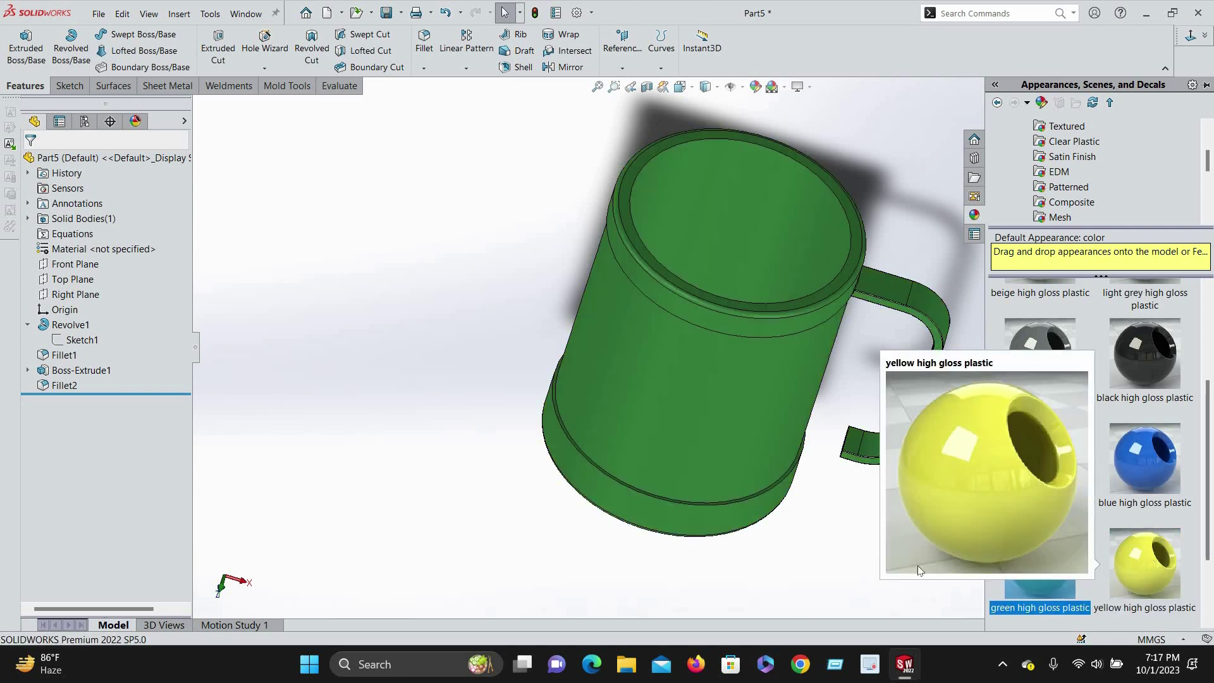
pyautogui.rightClick(1010, 282)
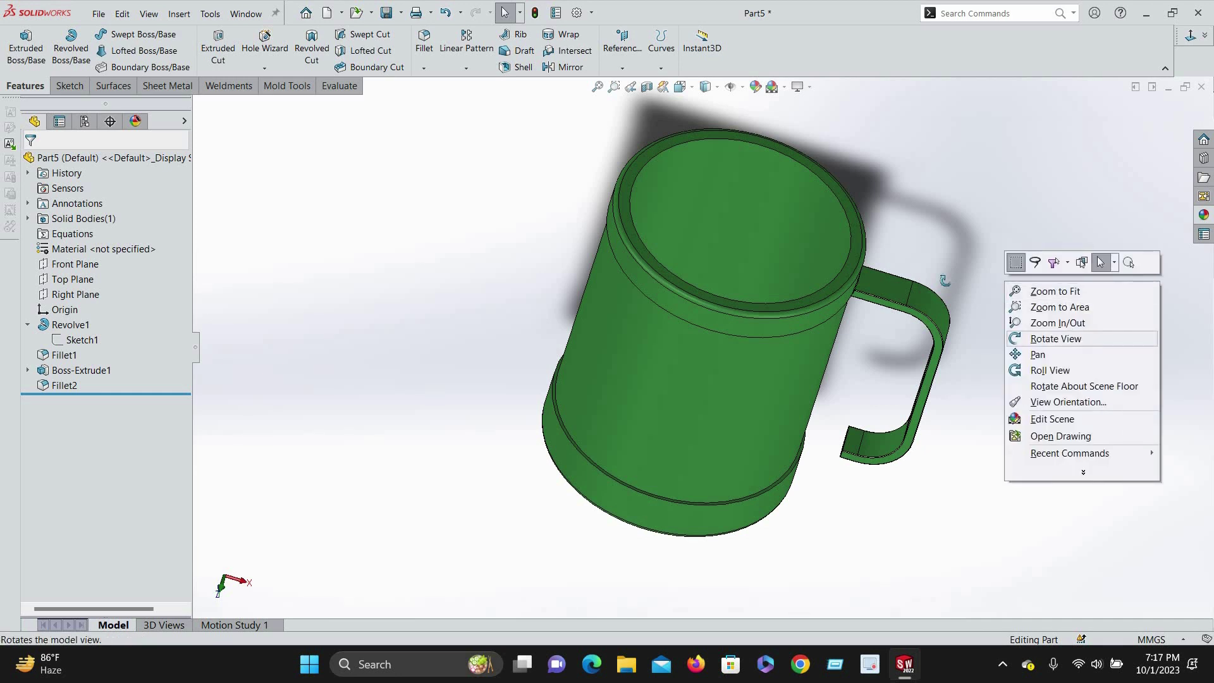
pyautogui.moveTo(944, 280); pyautogui.dragTo(1038, 485)
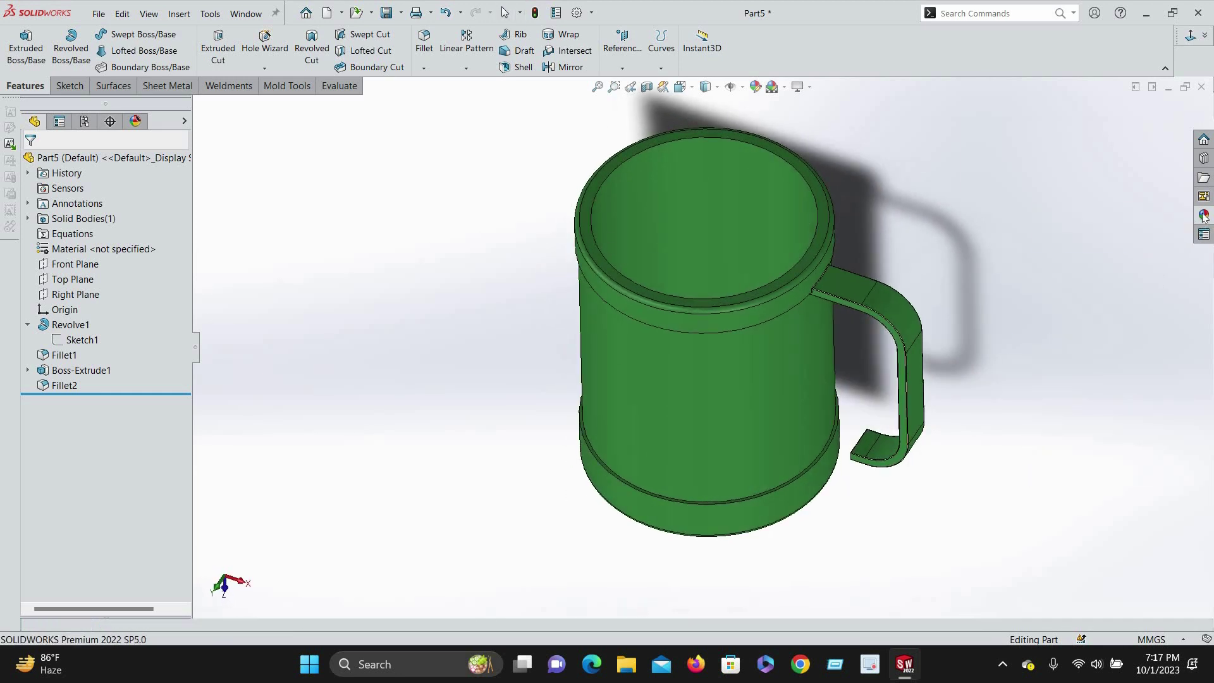
# Apply the yellow high gloss plastic appearance to the whole mug.
pyautogui.click(1203, 216)
pyautogui.doubleClick(1143, 537)
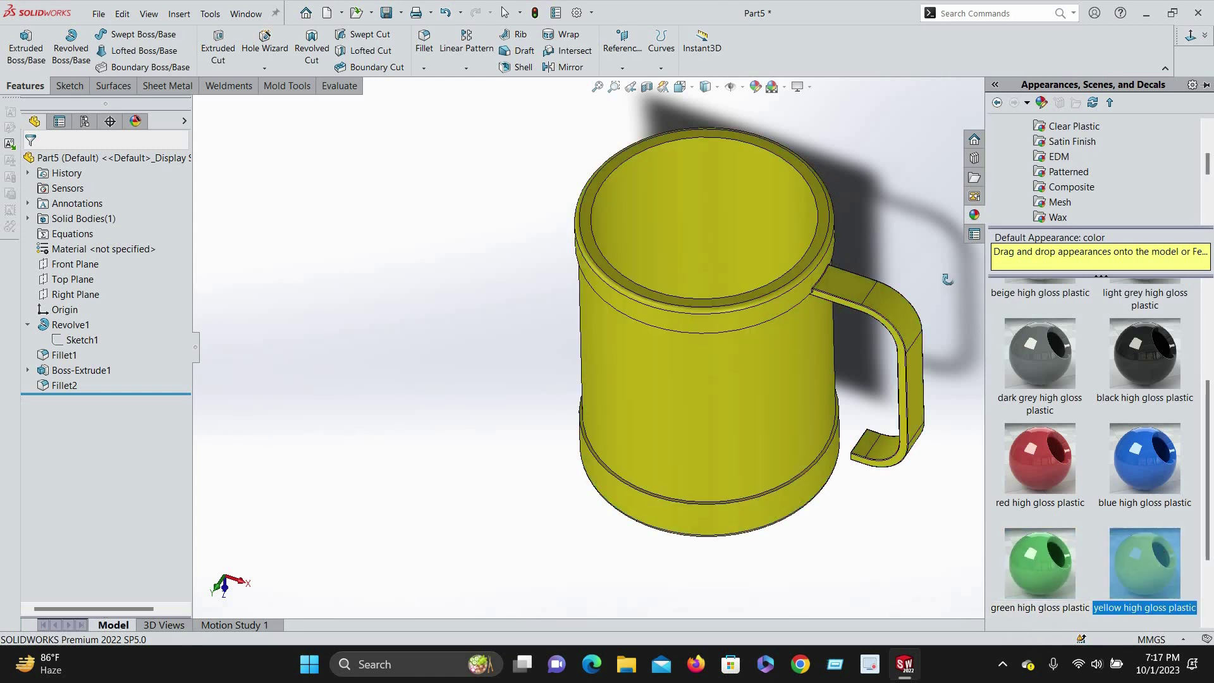
pyautogui.click(960, 220)
# Start a fillet on the circular edge where the mug's inner wall meets its floor, with a 2 mm radius.
pyautogui.moveTo(786, 280); pyautogui.dragTo(1010, 341)
pyautogui.rightClick(1011, 343)
pyautogui.click(1016, 342)
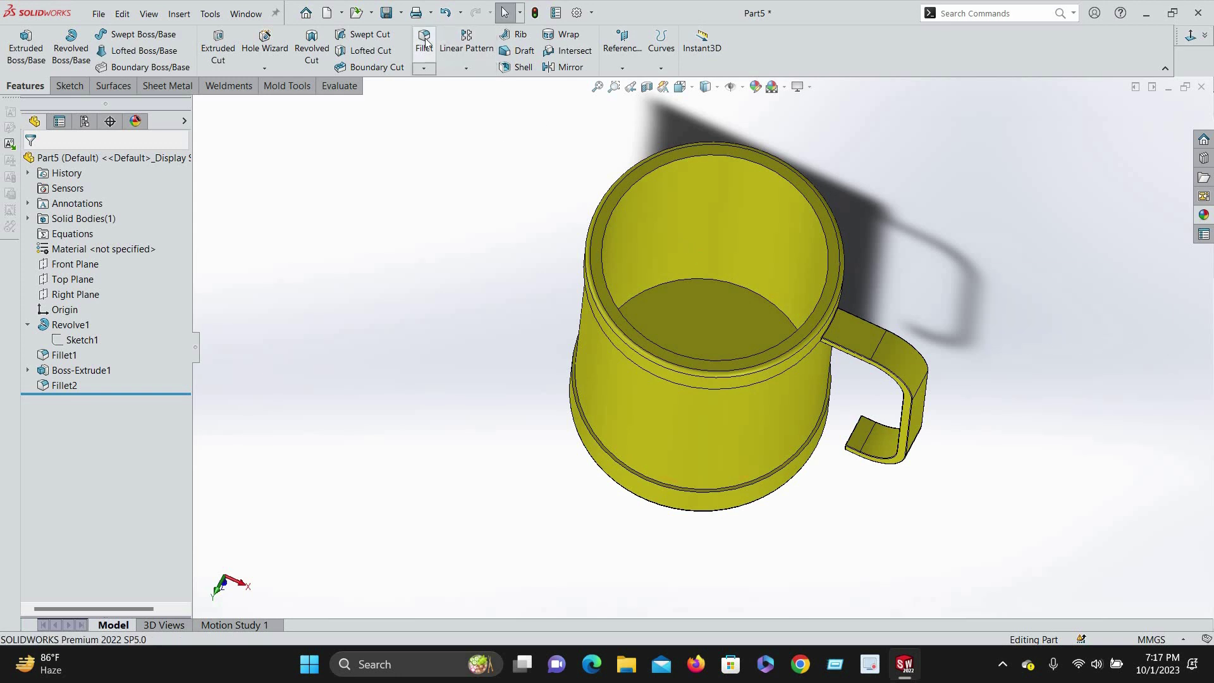
pyautogui.click(426, 42)
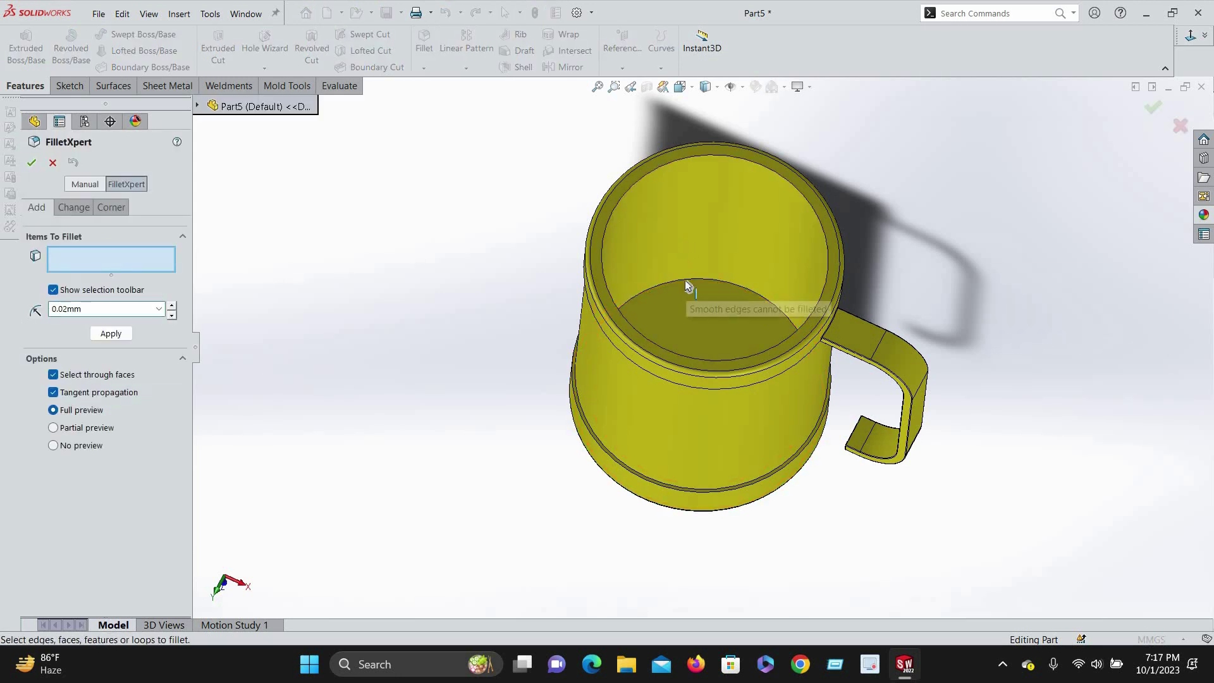
pyautogui.click(685, 279)
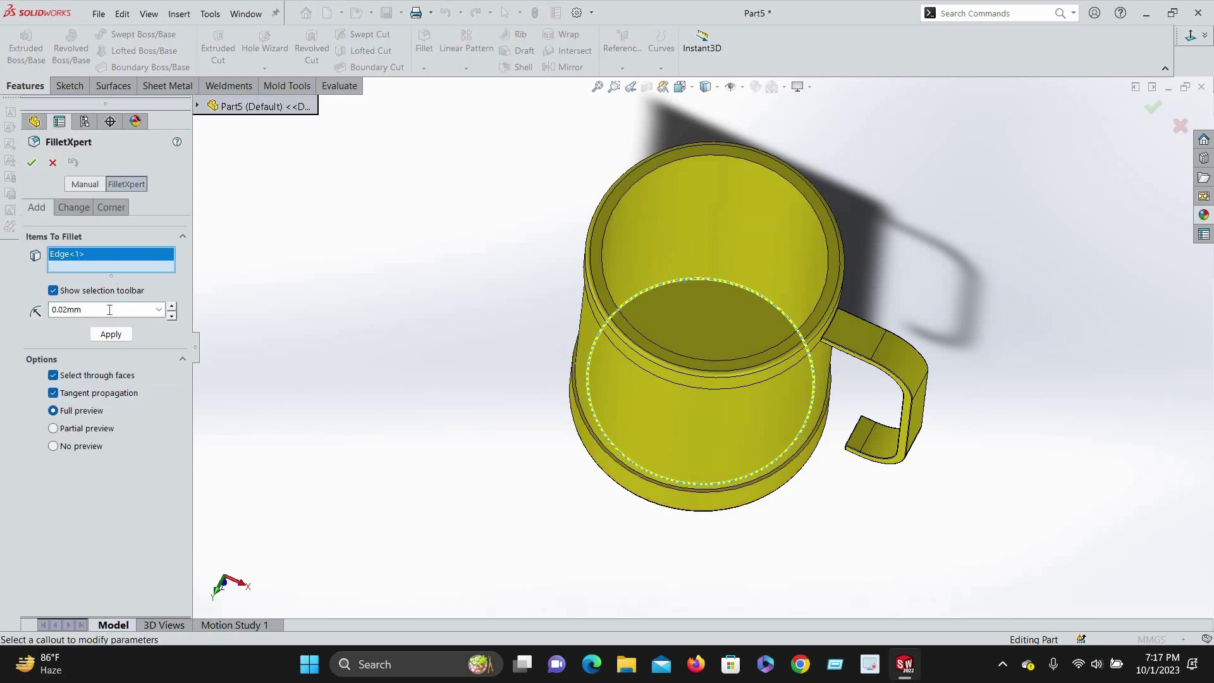
pyautogui.write('2')
pyautogui.press('Return')
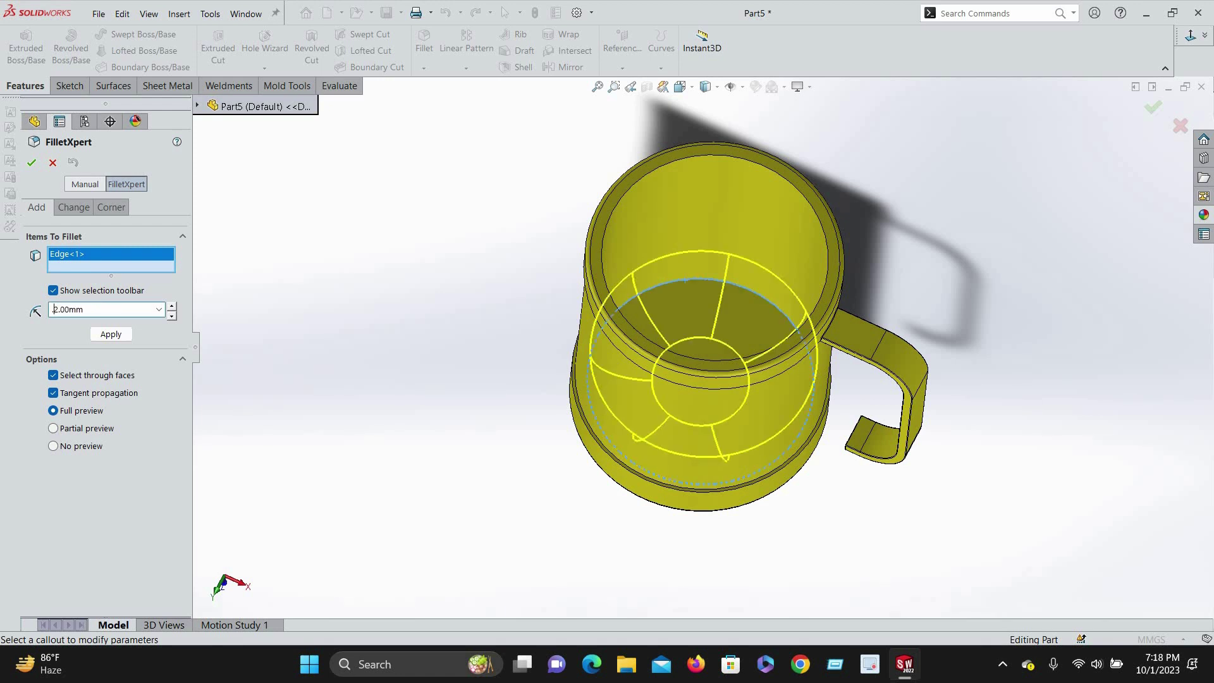
# Set the inner floor edge fillet's radius to 0.2 mm and complete the fillet.
pyautogui.press('Return')
pyautogui.press('Right')
pyautogui.press('BackSpace')
pyautogui.press('BackSpace')
pyautogui.press('BackSpace')
pyautogui.press('BackSpace')
pyautogui.press('BackSpace')
pyautogui.press('BackSpace')
pyautogui.press('Return')
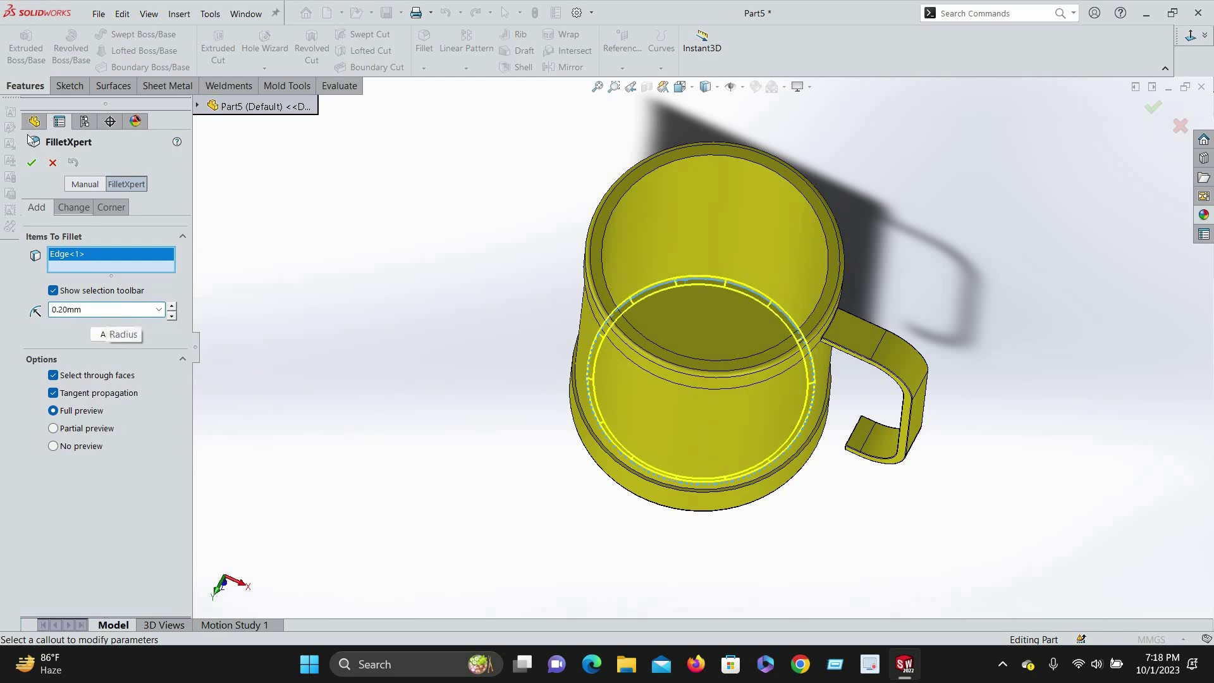
pyautogui.click(28, 158)
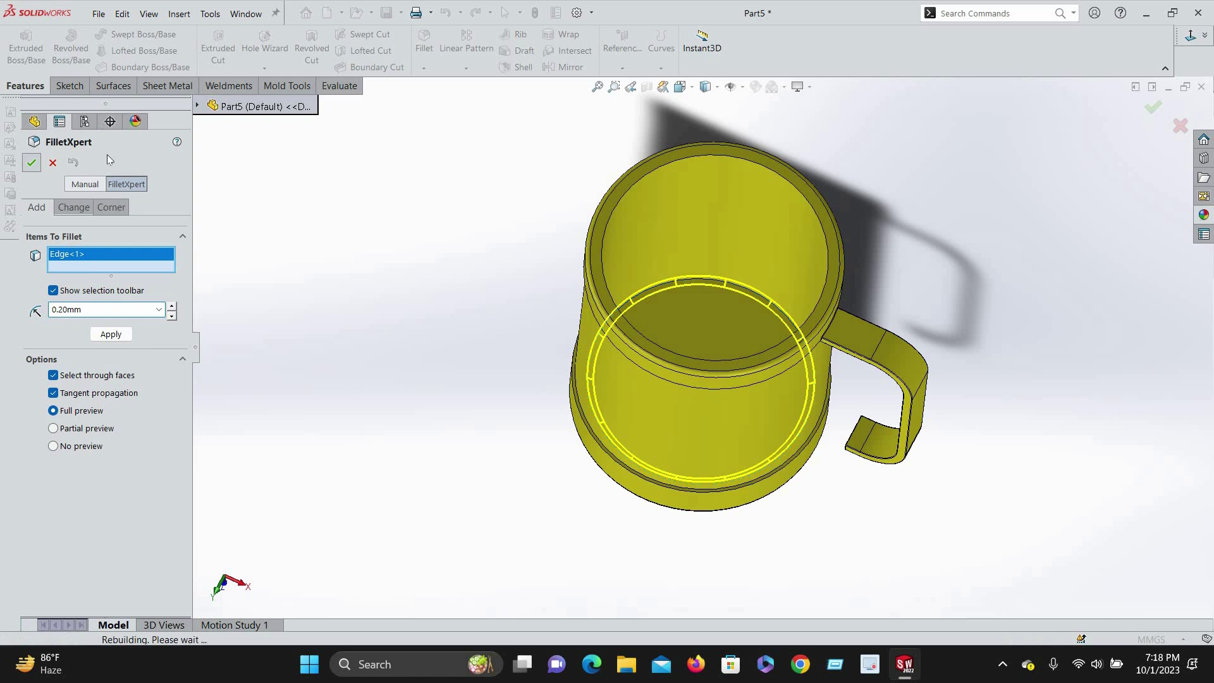
pyautogui.rightClick(356, 241)
pyautogui.moveTo(442, 184); pyautogui.dragTo(425, 289, button='middle')
pyautogui.rightClick(424, 289)
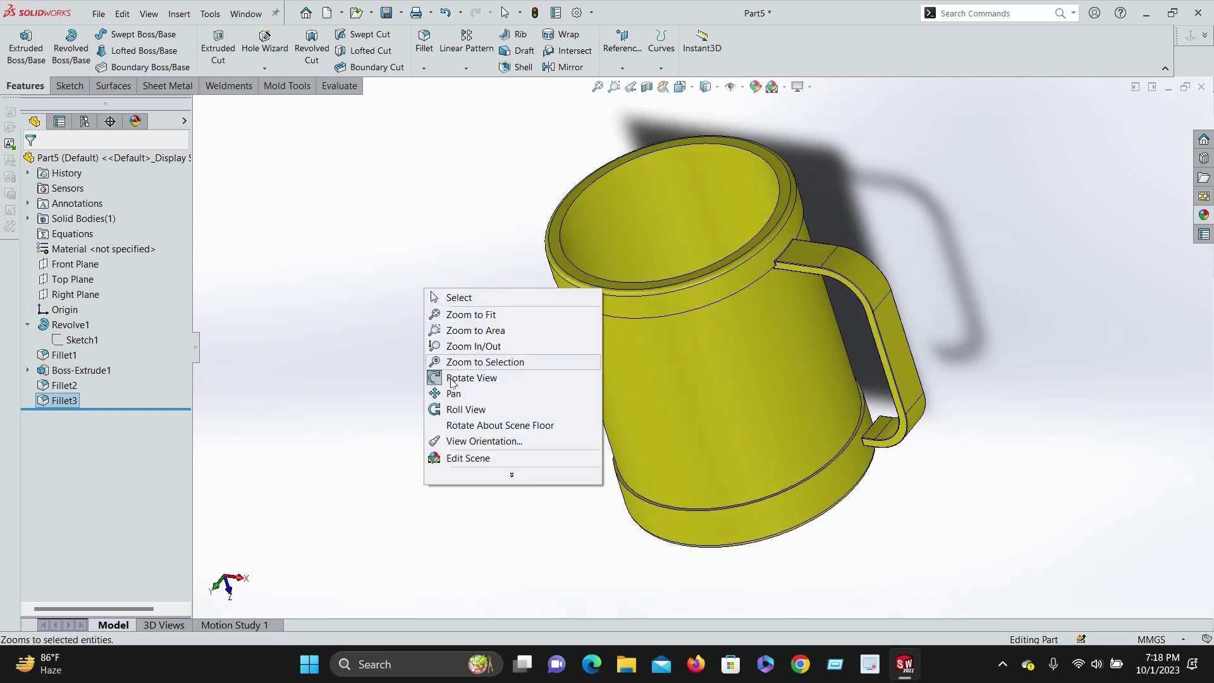